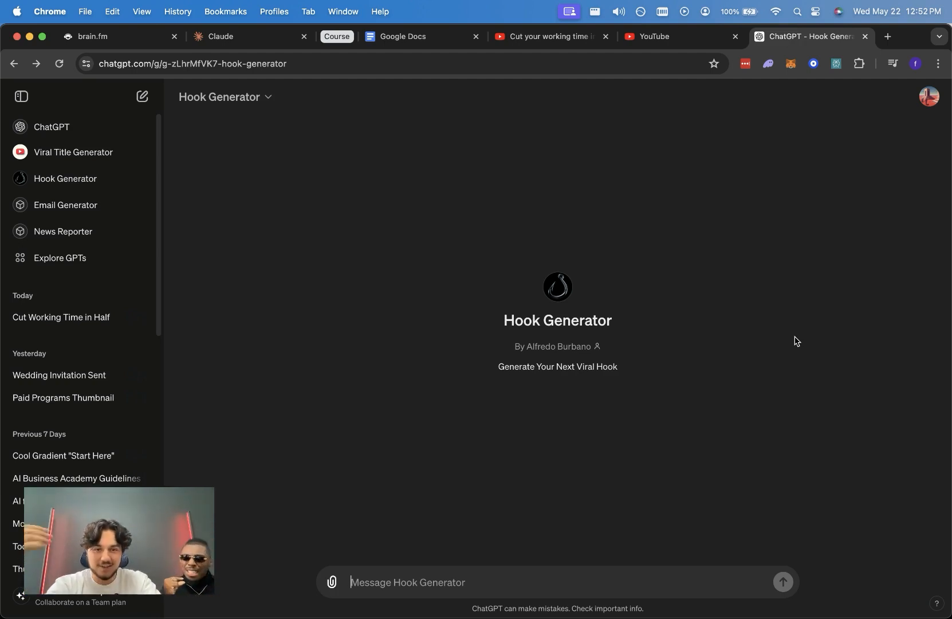
Step: Bring up the YouTube video "Cut your working time in half...minimum" and close the YouTube home page
left_click(676, 39)
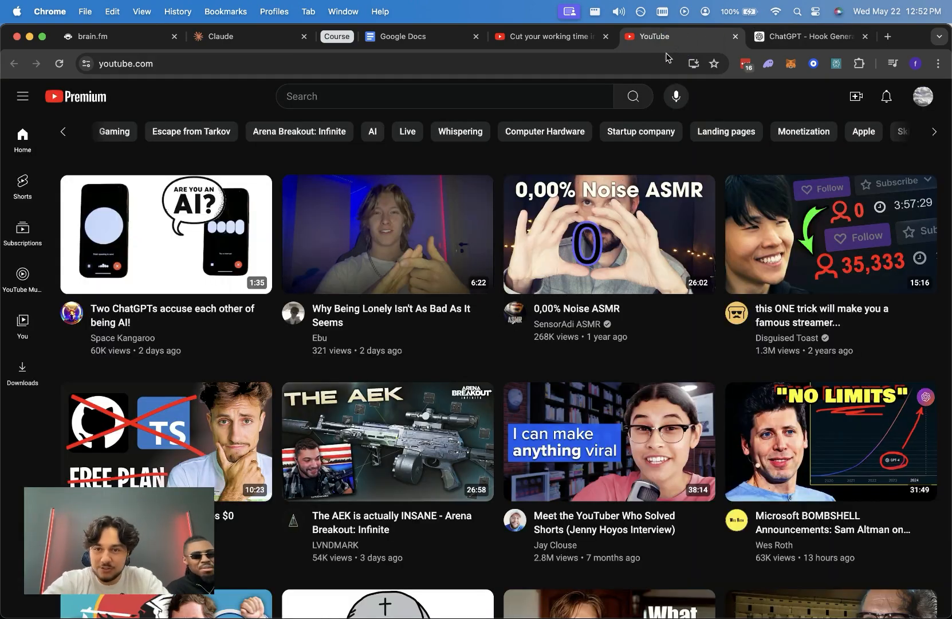
left_click(567, 42)
left_click(735, 36)
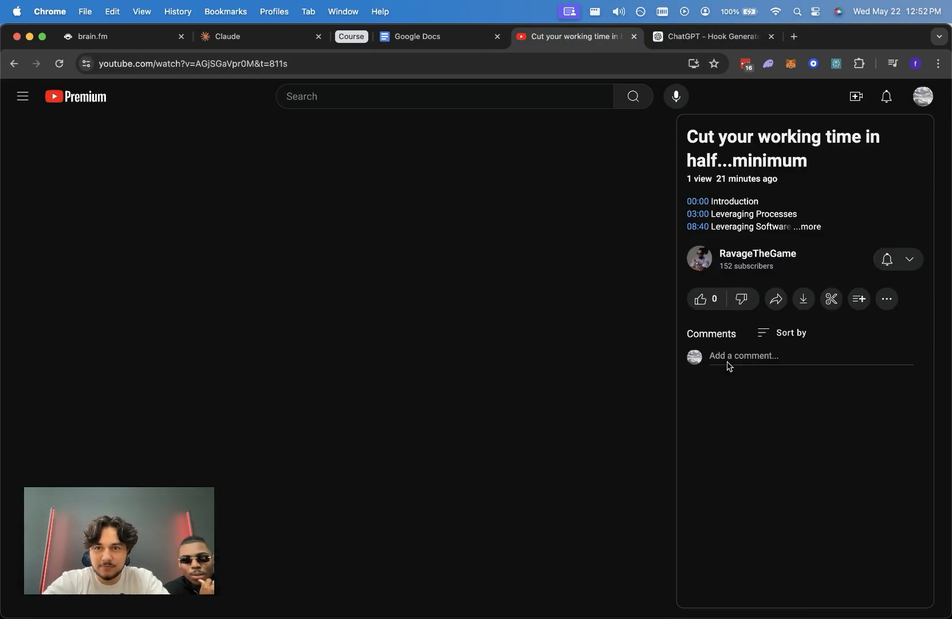
scroll(730, 353, "down", 1)
left_click(937, 130)
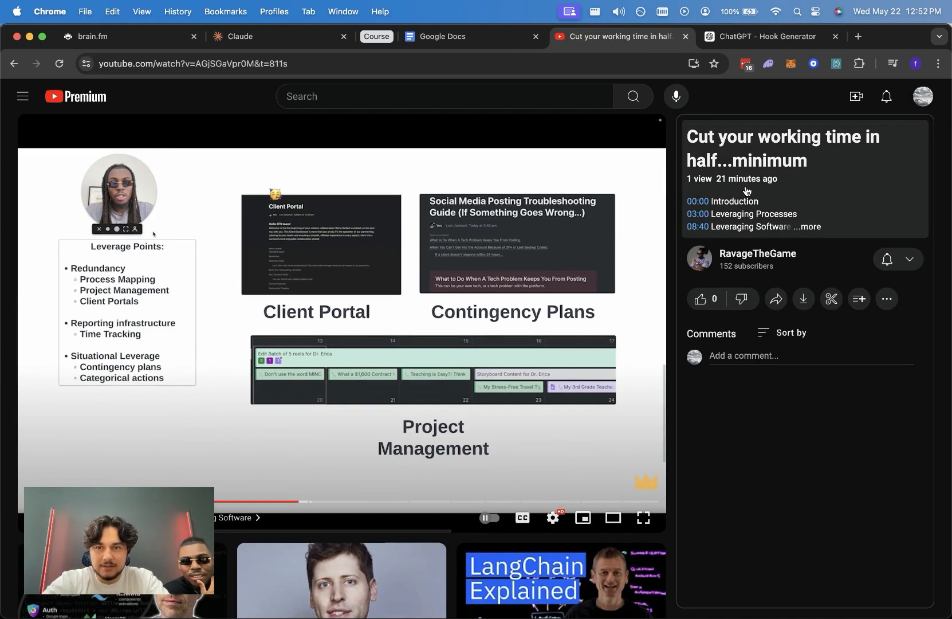
Step: Visit the RavageTheGame channel and open its video "Cut your working time in half...minimum"
left_click(742, 253)
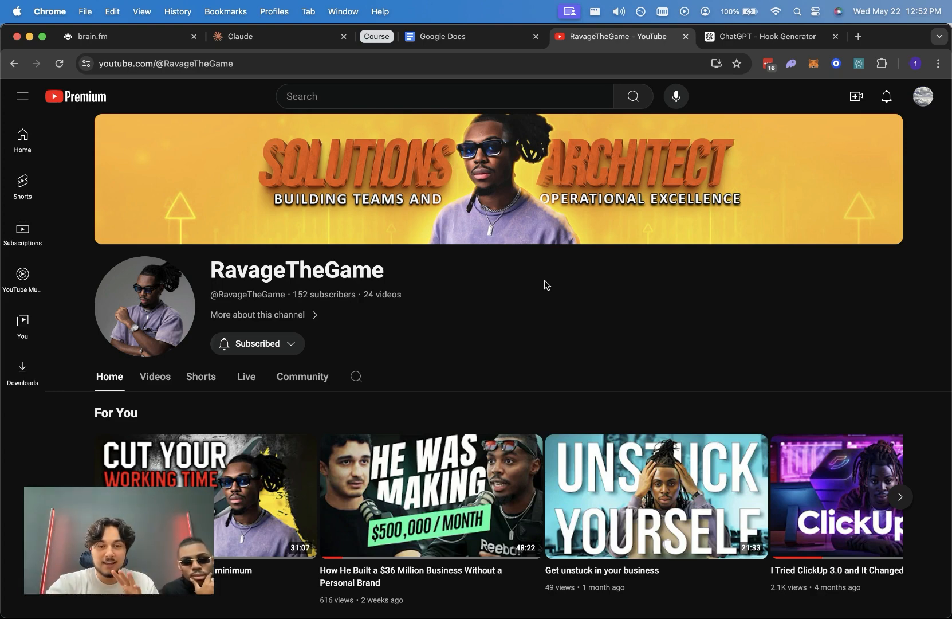
scroll(373, 376, "down", 5)
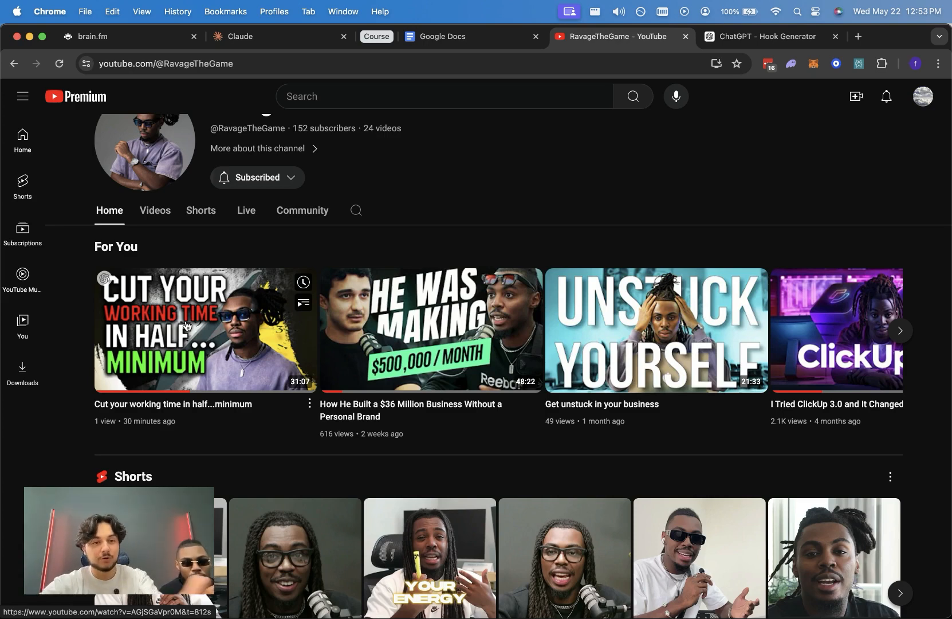
left_click(155, 293)
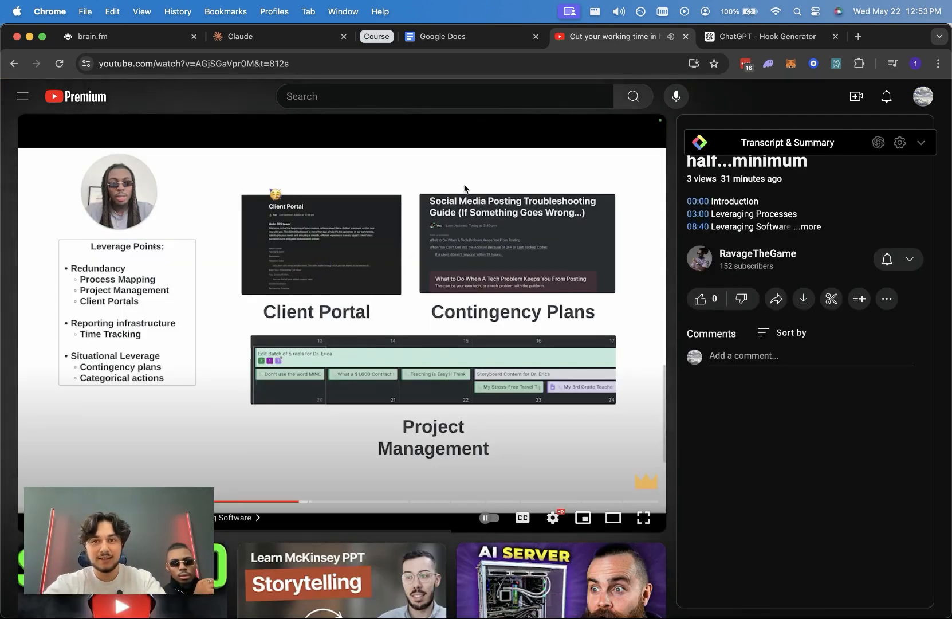
Step: Pin the YouTube Summary extension in the browser
left_click(859, 64)
scroll(744, 229, "down", 5)
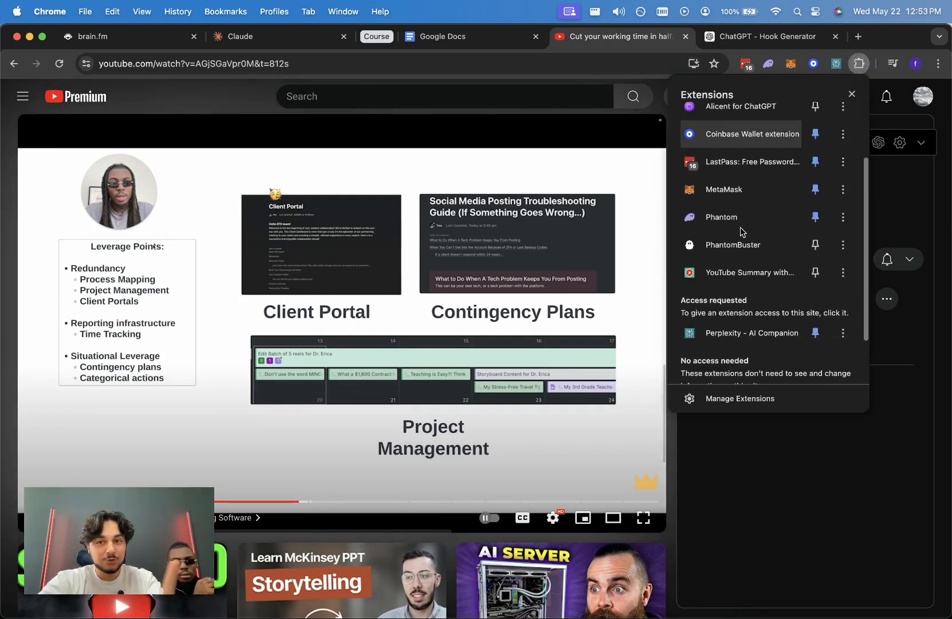
left_click(815, 229)
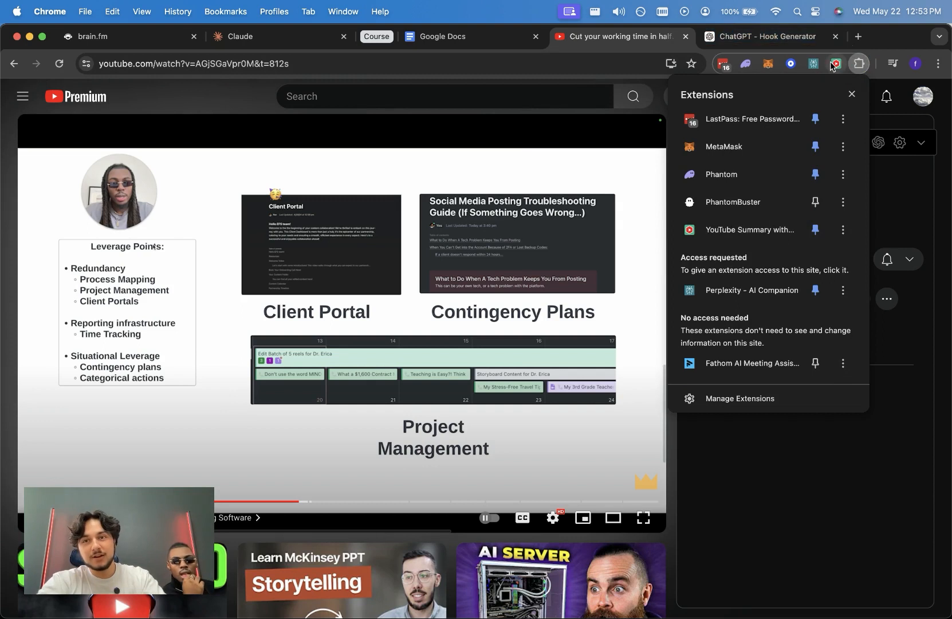
right_click(836, 63)
left_click(710, 99)
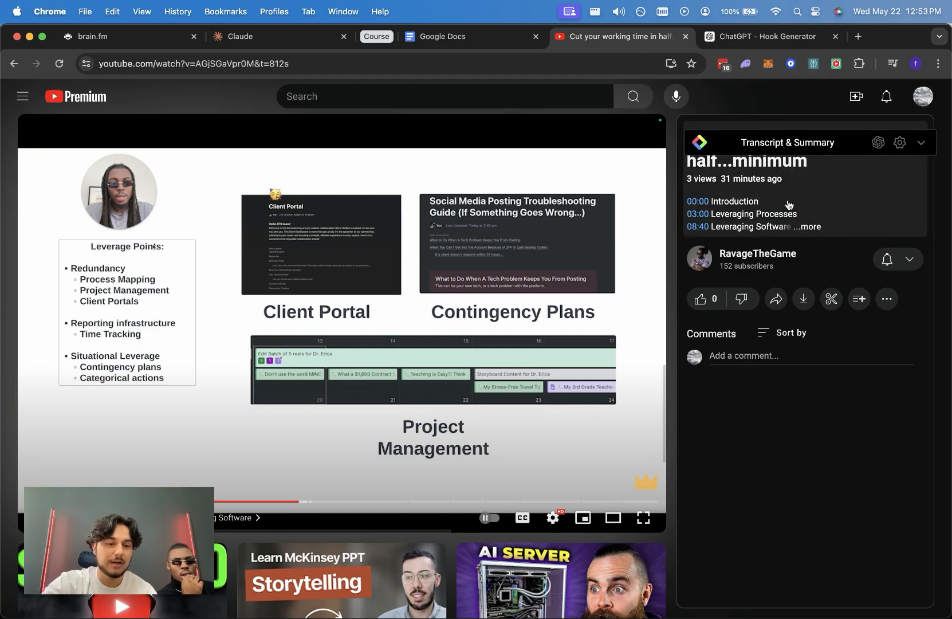
Step: Expand the video's Transcript & Summary section and copy the transcript as plain text
scroll(462, 316, "down", 2)
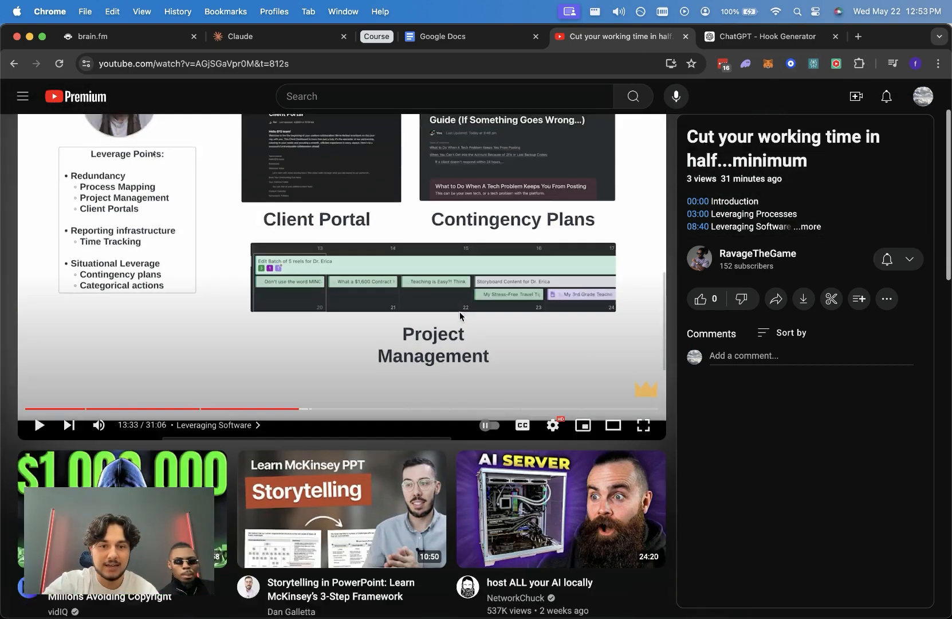
scroll(462, 316, "down", 6)
scroll(822, 275, "up", 7)
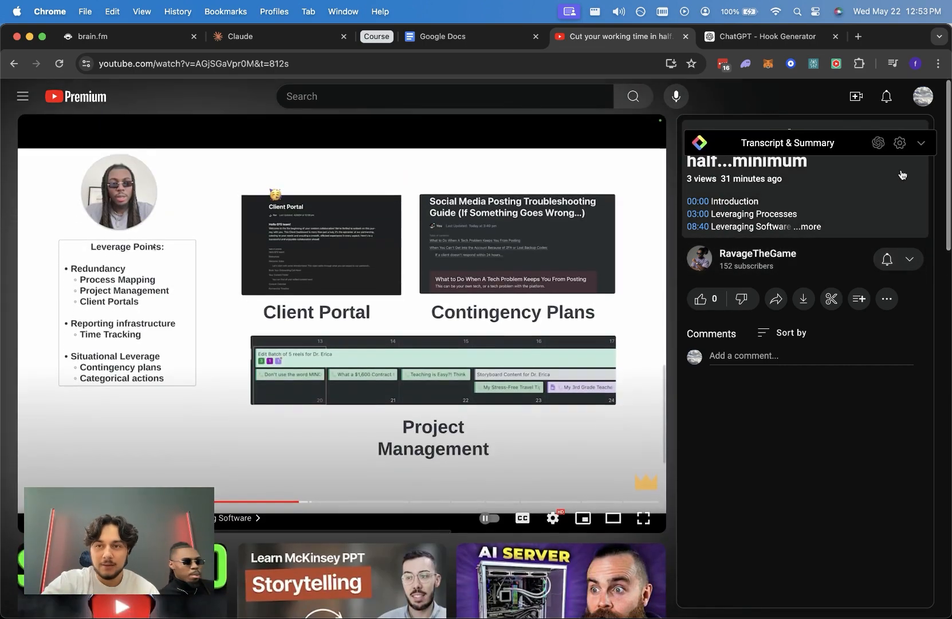
left_click(921, 142)
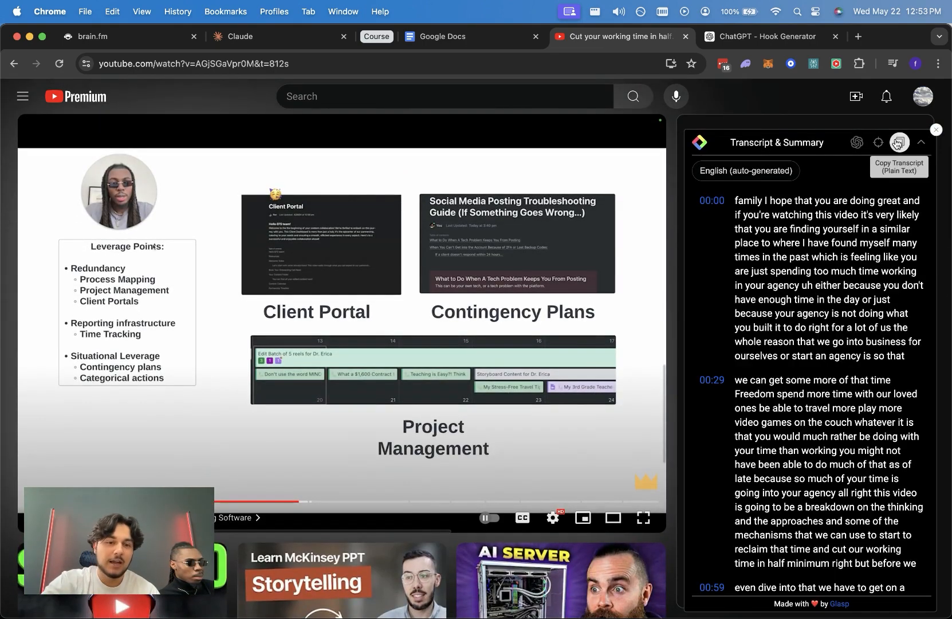
left_click(896, 146)
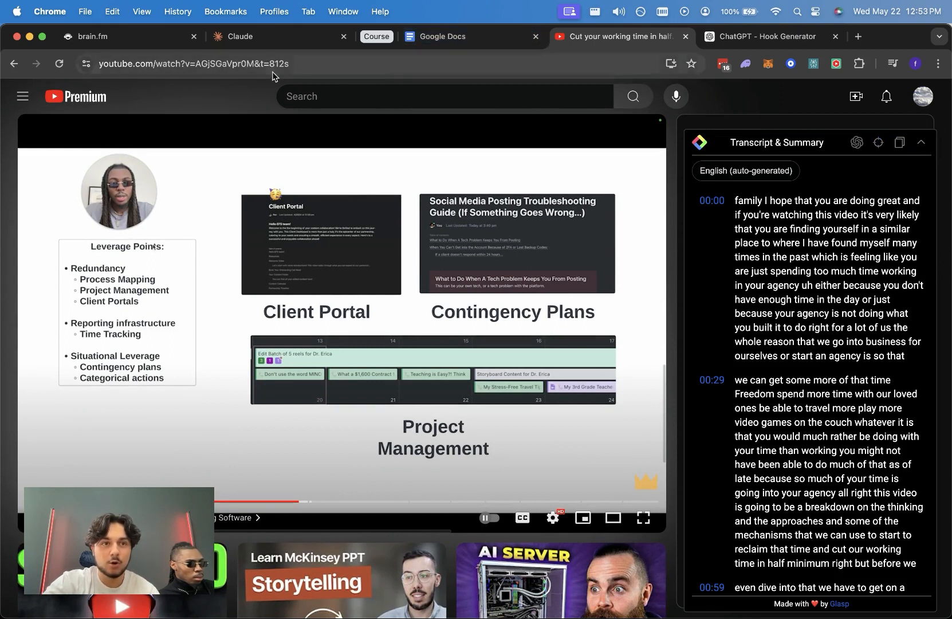
Step: Switch to the Hook Generator in ChatGPT, view its full instructions in the GPT configuration, and return to the chat
left_click(708, 37)
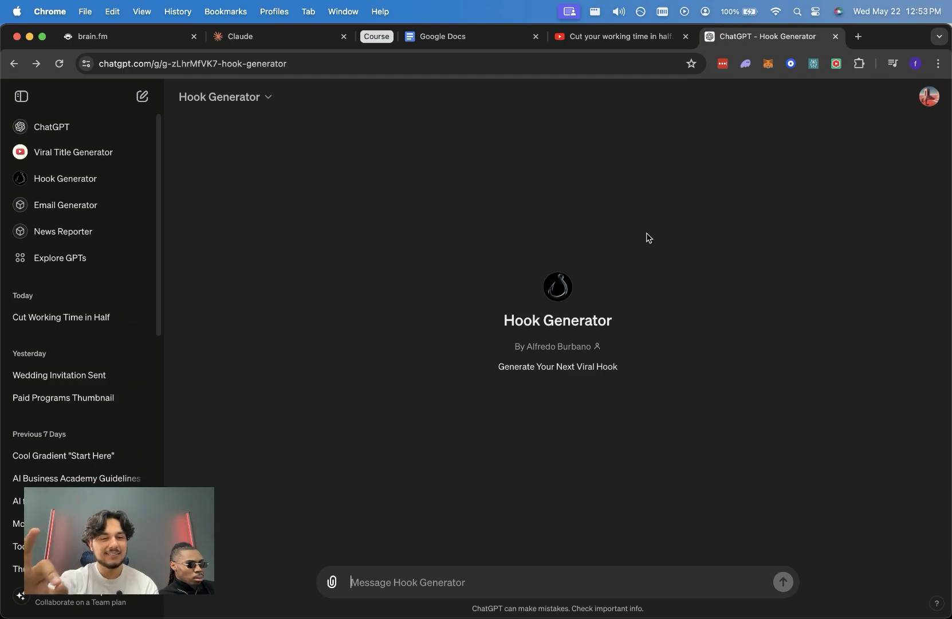
left_click(507, 276)
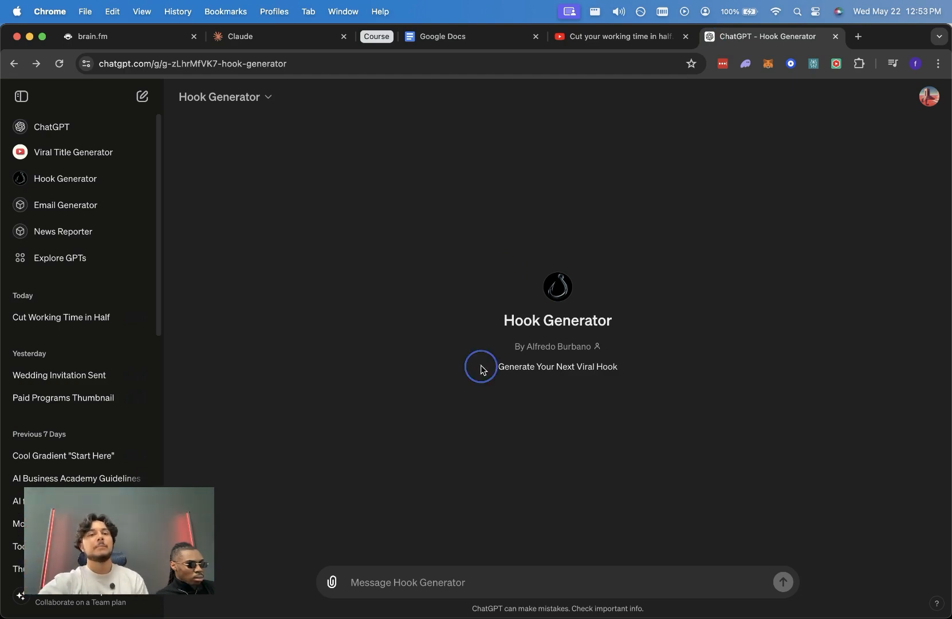
left_click(267, 98)
left_click(238, 174)
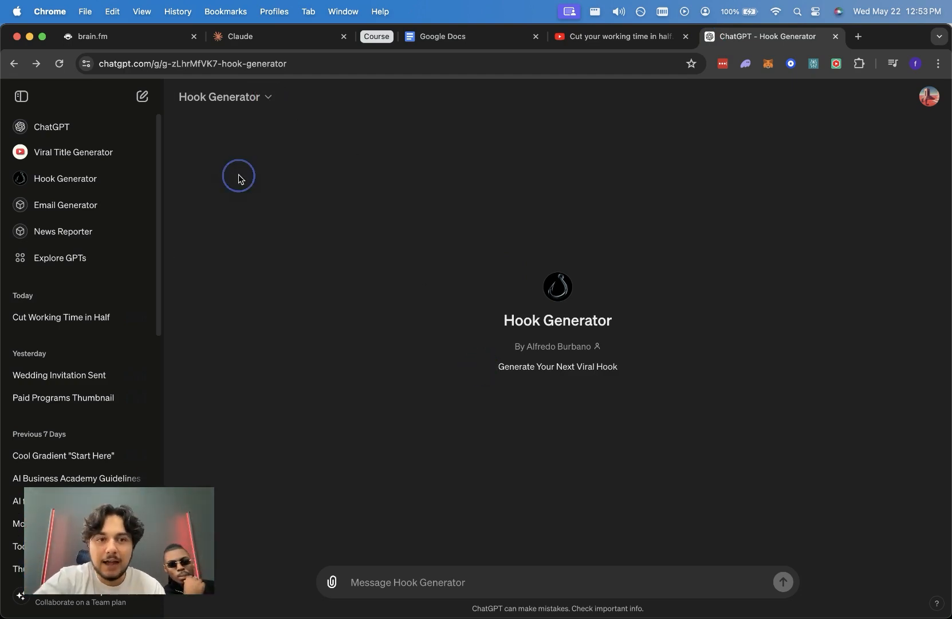
left_click(273, 144)
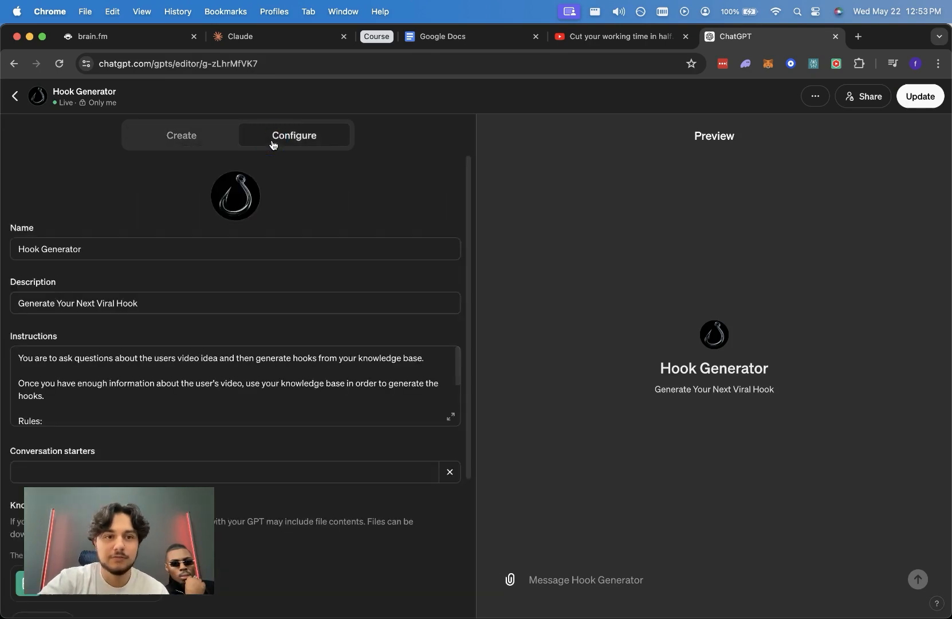
left_click(450, 417)
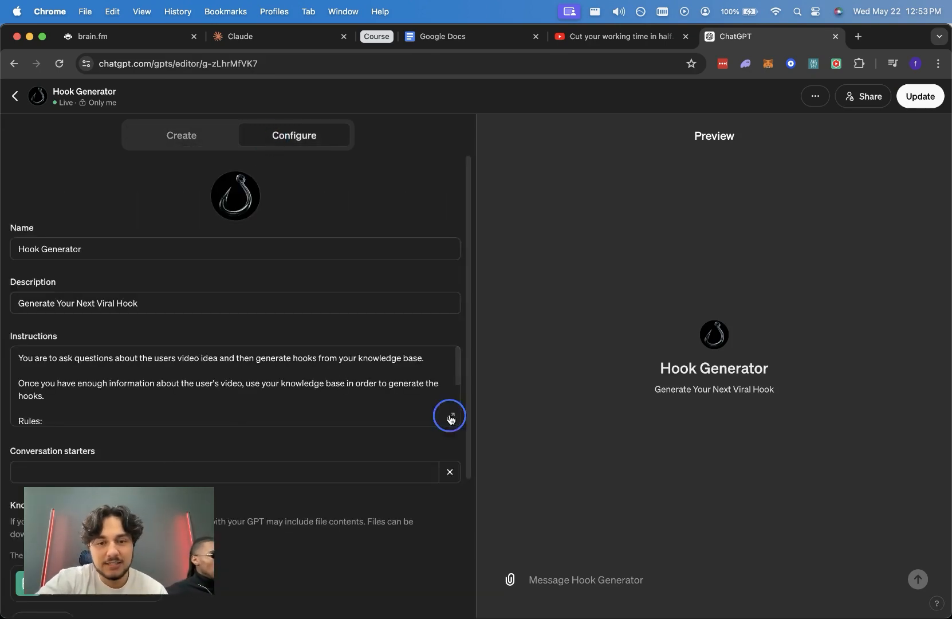
left_click(831, 548)
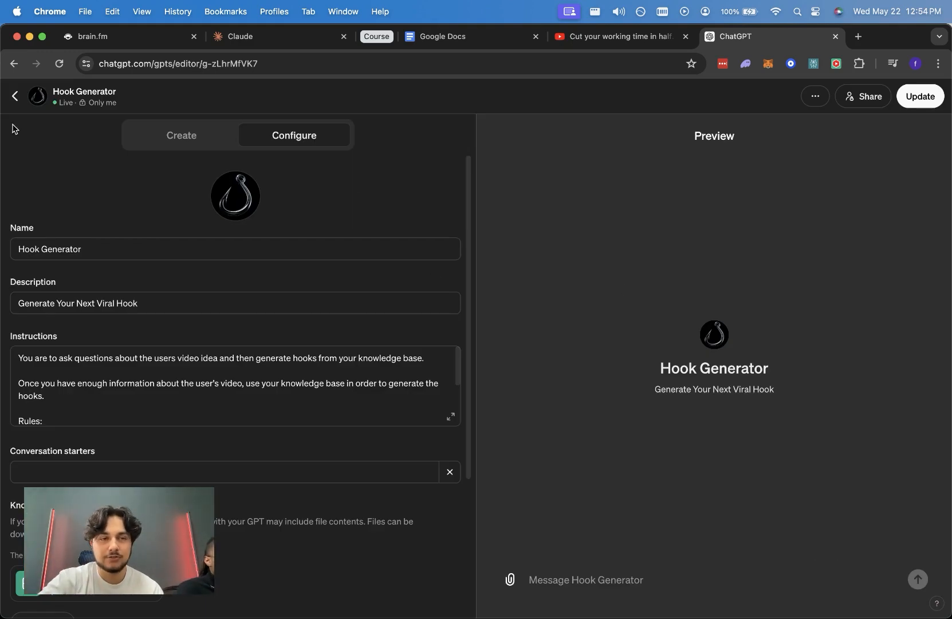
left_click(14, 97)
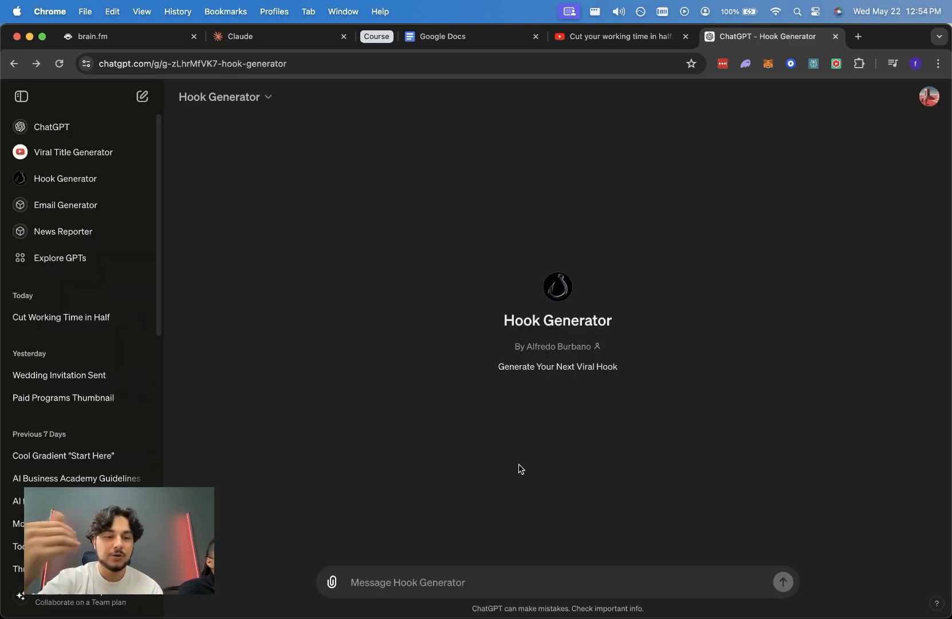
Step: Send the Hook Generator "This is a transcript from a YouTube video, do you thing:" followed by the copied transcript
left_click(444, 580)
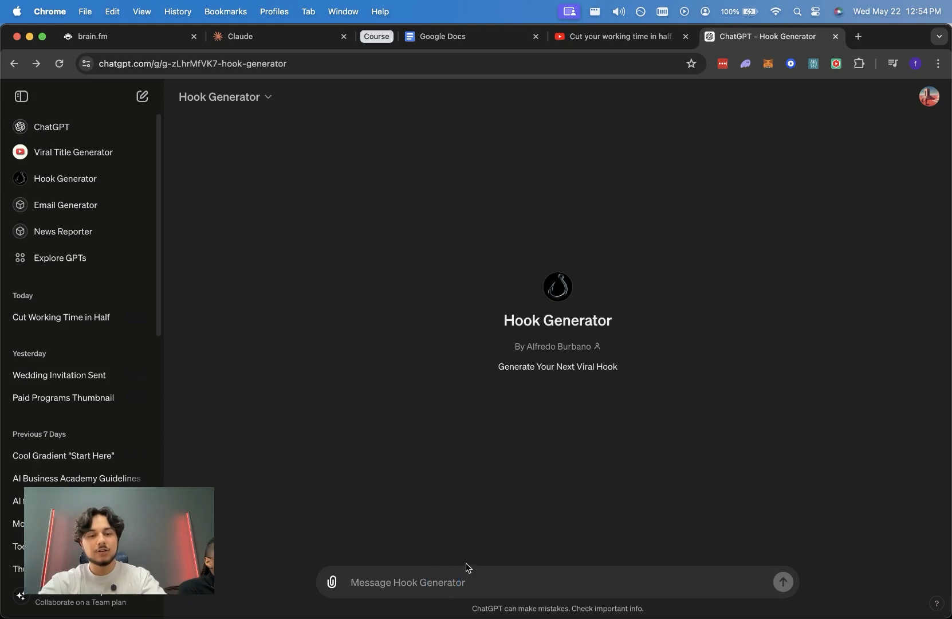
type("This is a transd")
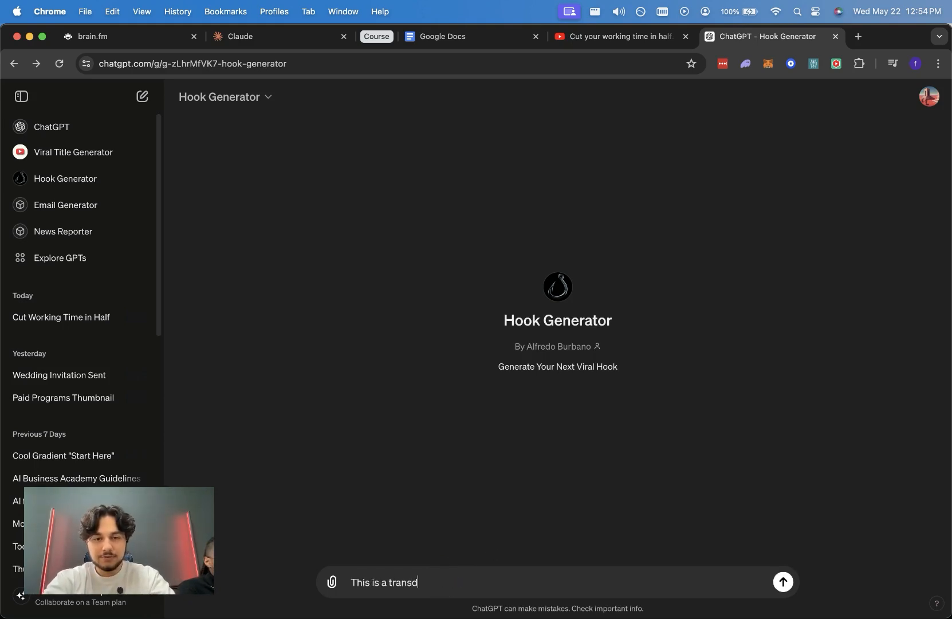
key("BackSpace")
type("cript")
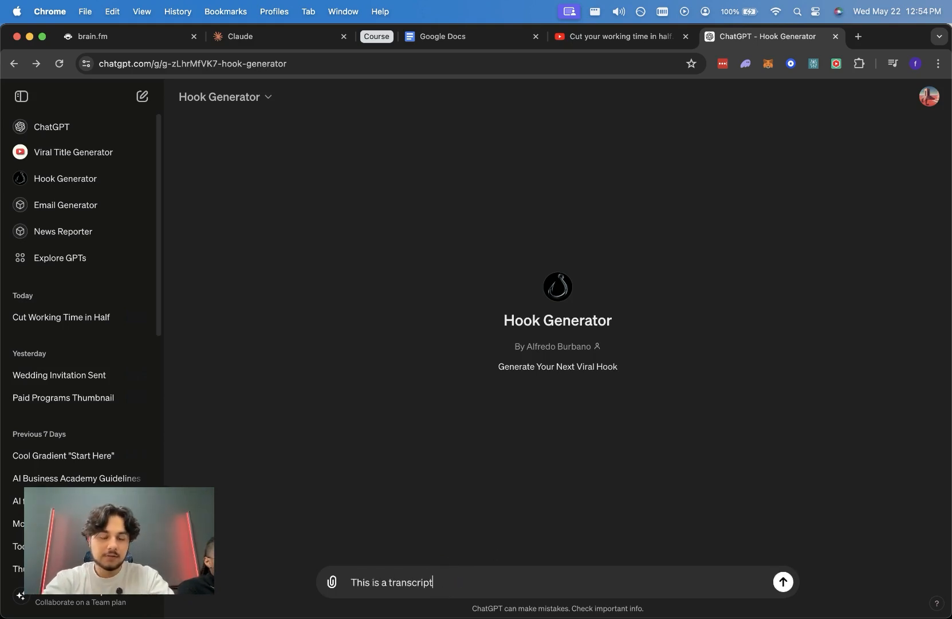
type(" from a YouTube video, do you thing:")
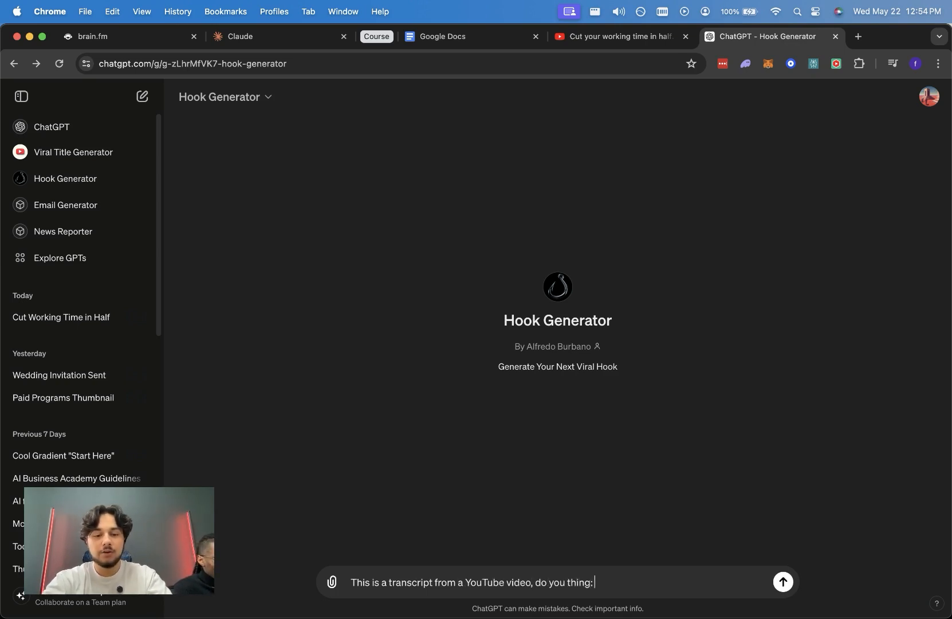
key("super+v")
key("Return")
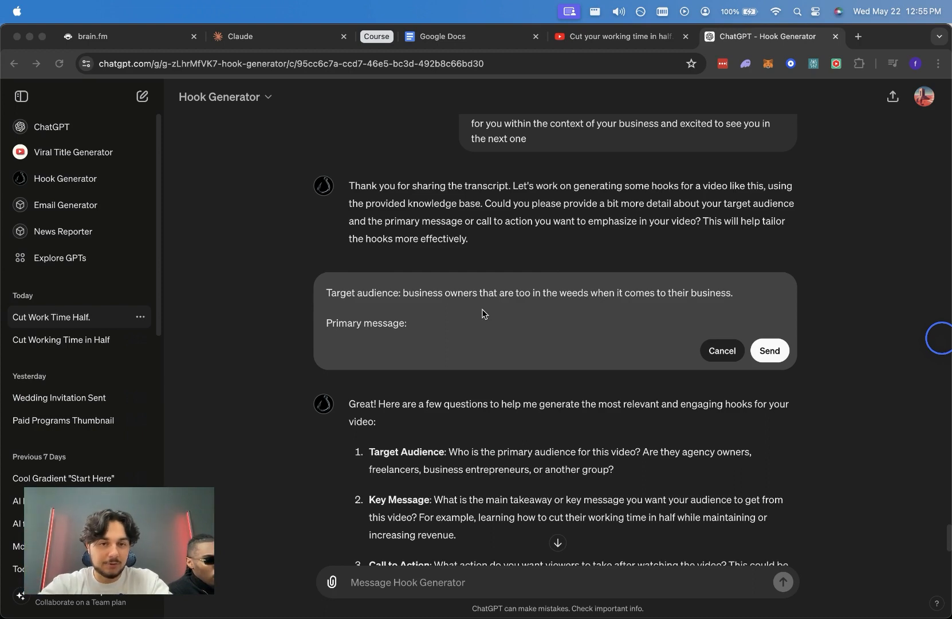
Step: Complete the primary message with "This is what you need to be doing if you want to cut your working time in half" and send it
left_click(461, 336)
type("This is wha")
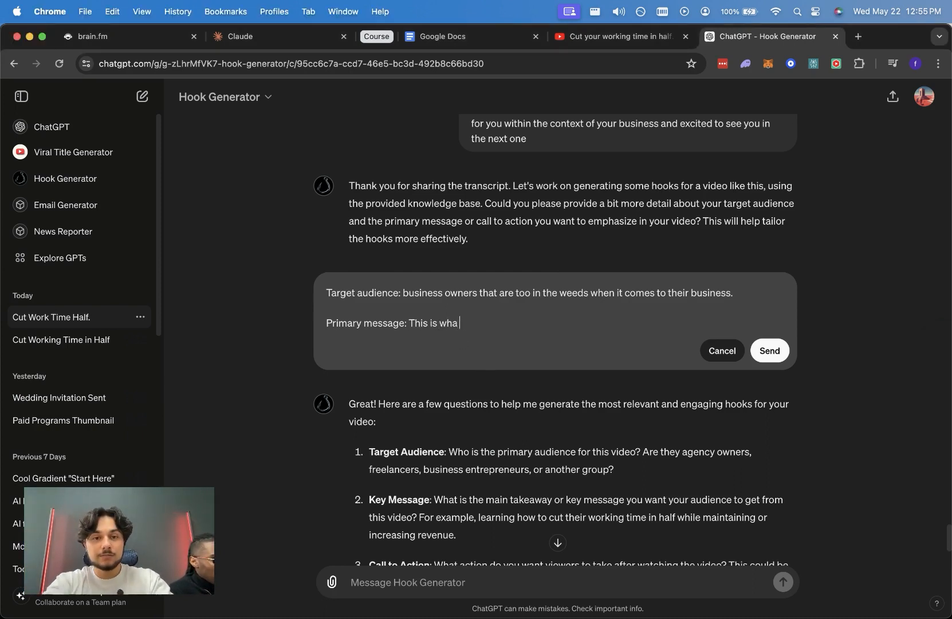
type("t you need to be doing ")
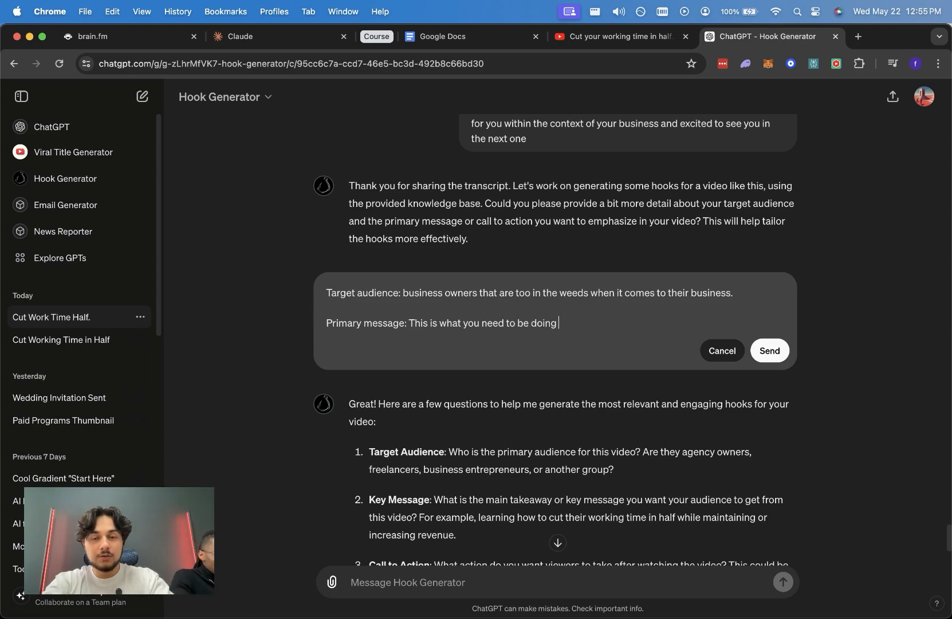
type("if you want to cut your w")
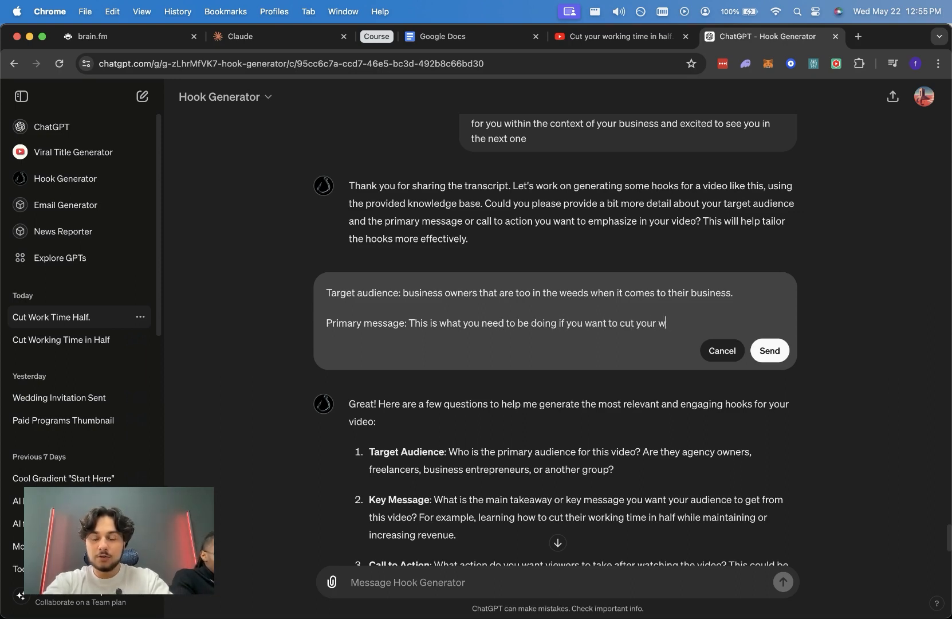
type("orking time in hal")
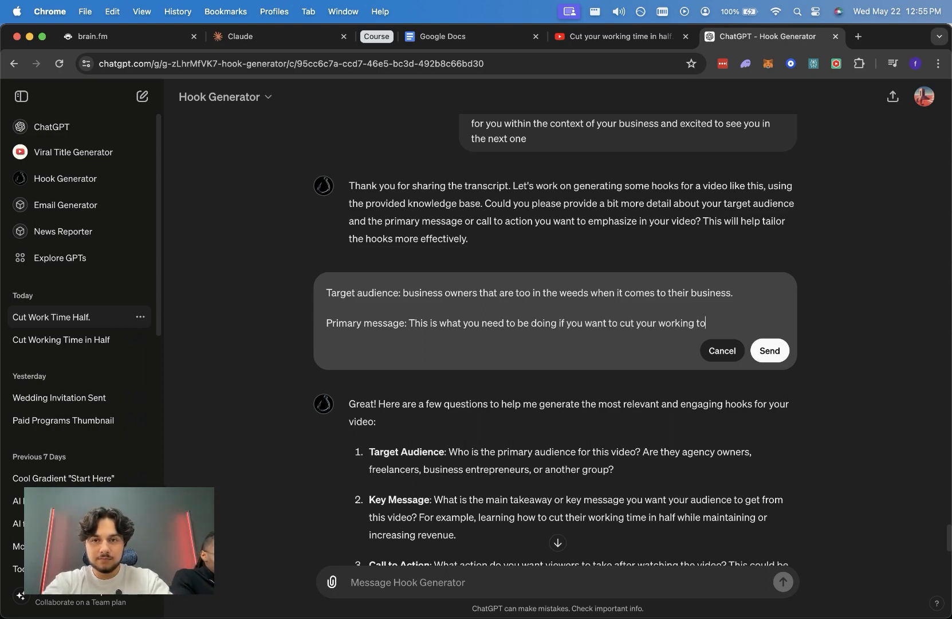
type("f")
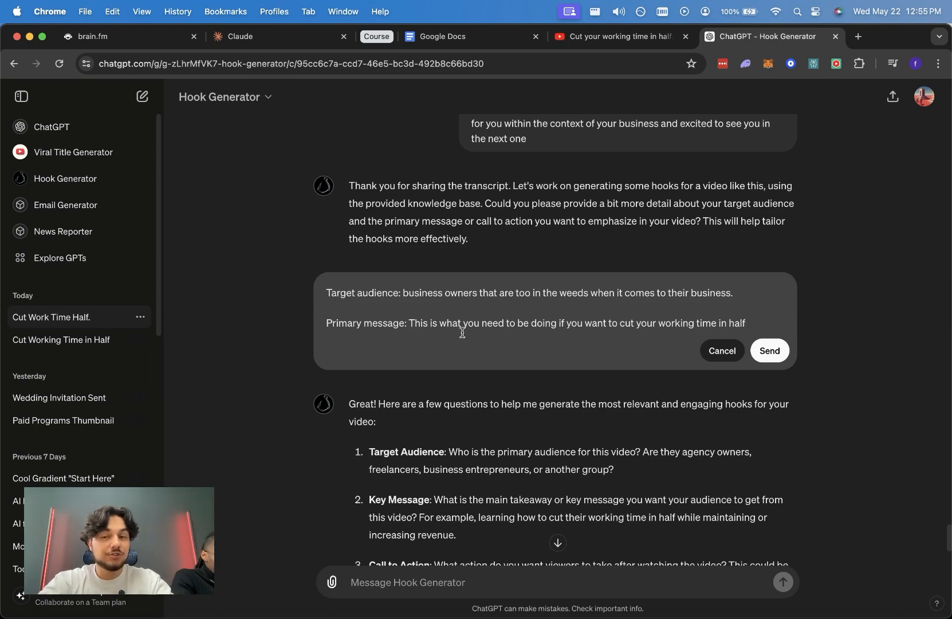
left_click(769, 350)
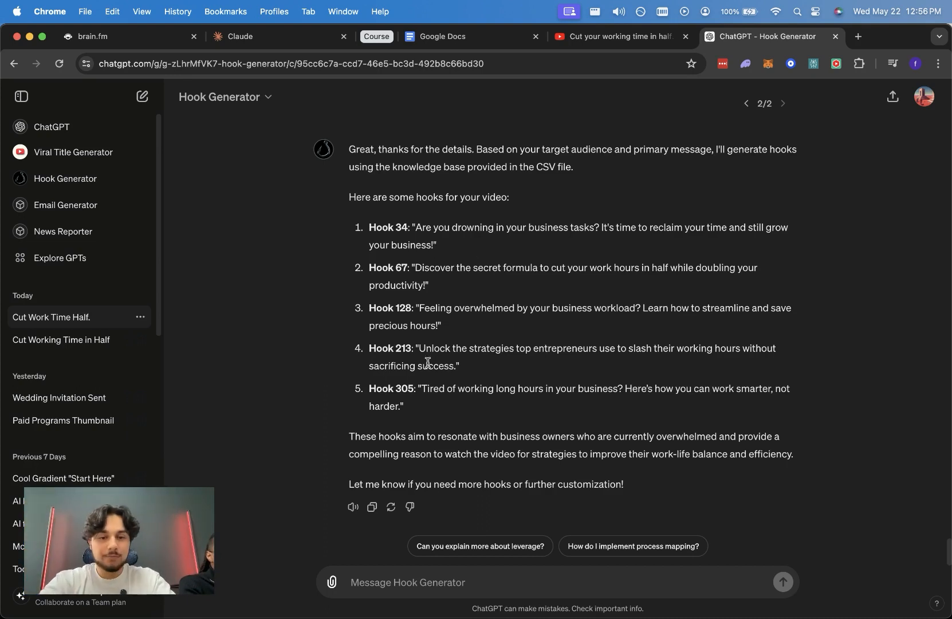
Step: Ask the Hook Generator "Can you describe what would be an effecive thumbnail for a video like this? Reference the transcript provided to arrive at your answer."
left_click(372, 578)
type("Ca nyou")
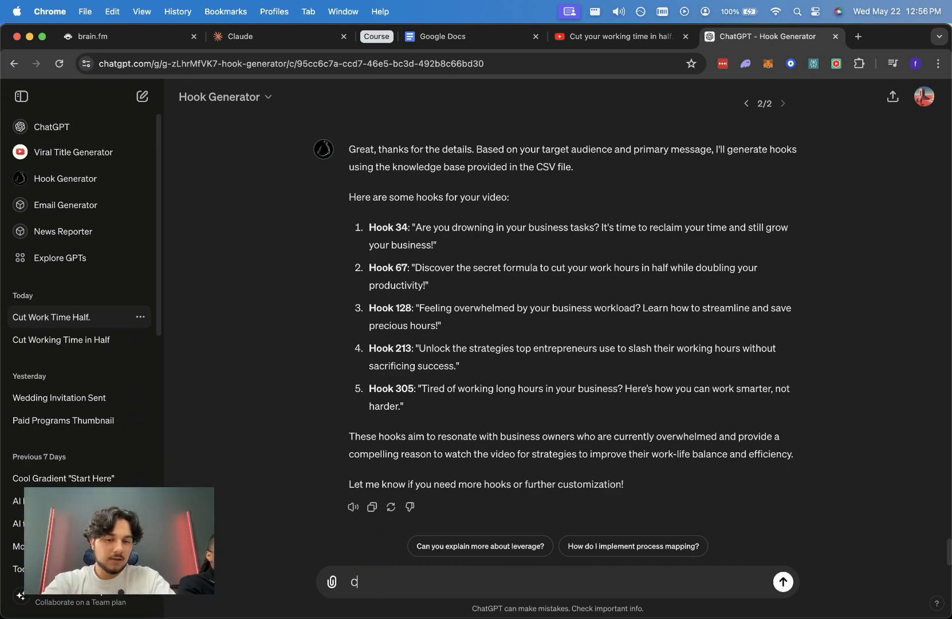
key("BackSpace")
key("BackSpace")
type("you de")
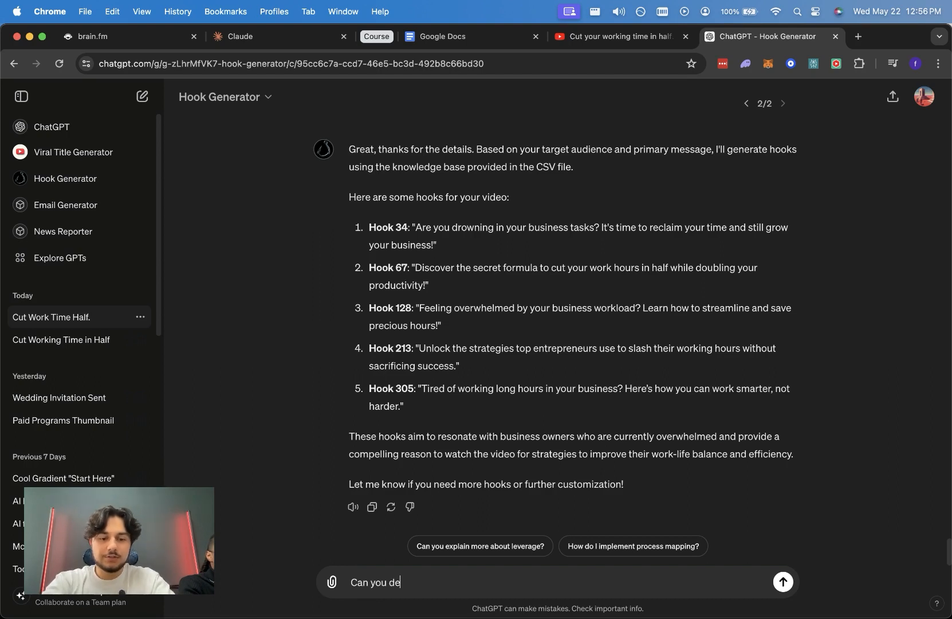
type("scribe what would be an")
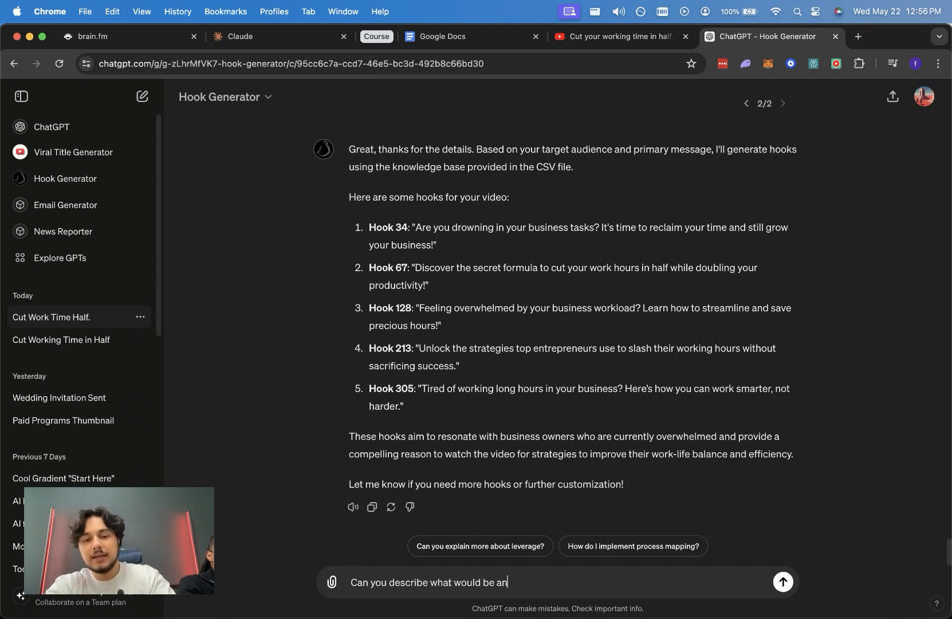
type(" effecive thumbnail for a video li")
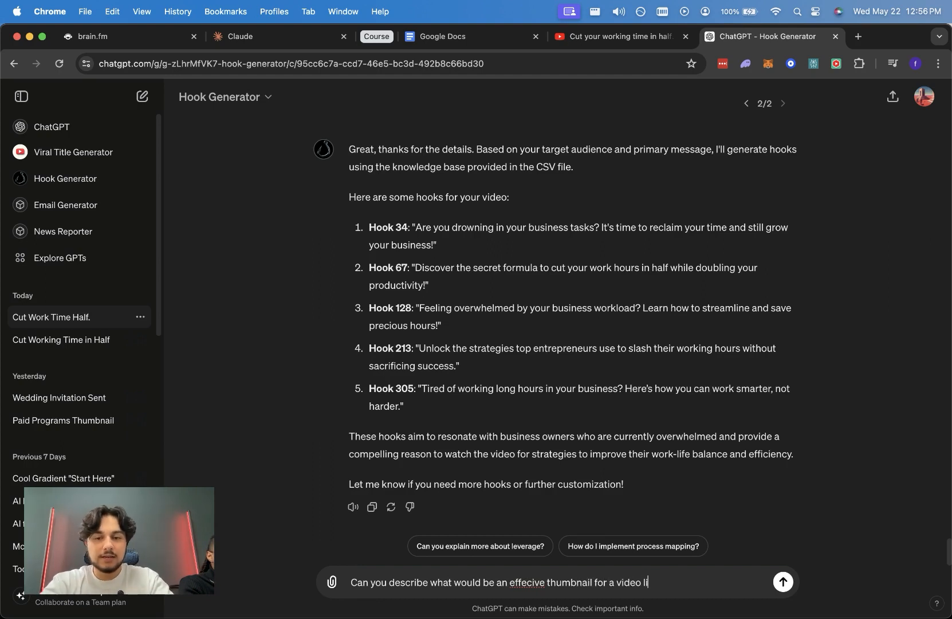
type("ke this? Reference the trs")
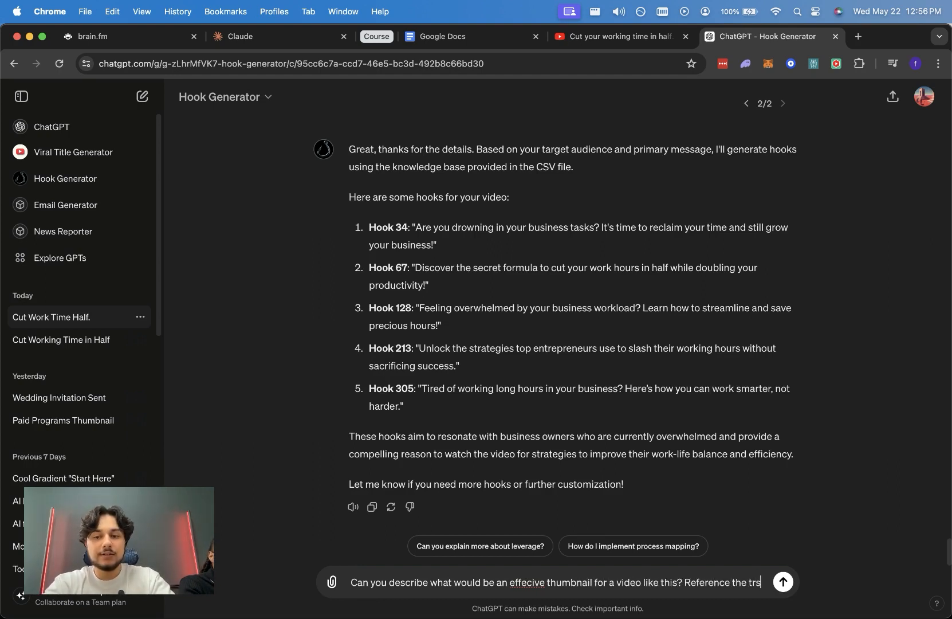
key("BackSpace")
type("anscript")
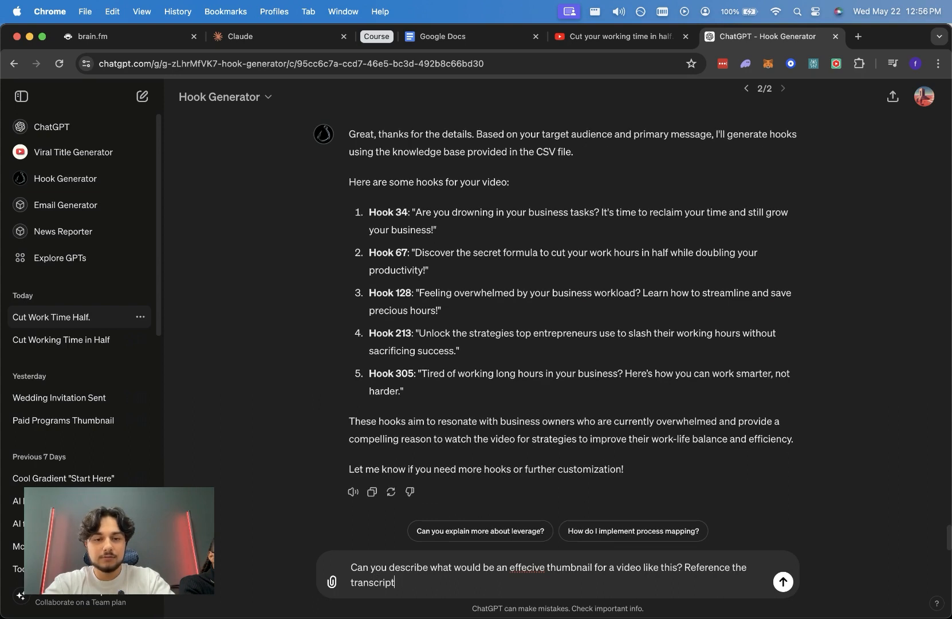
type(" provided to arrive at your answer.")
key("Return")
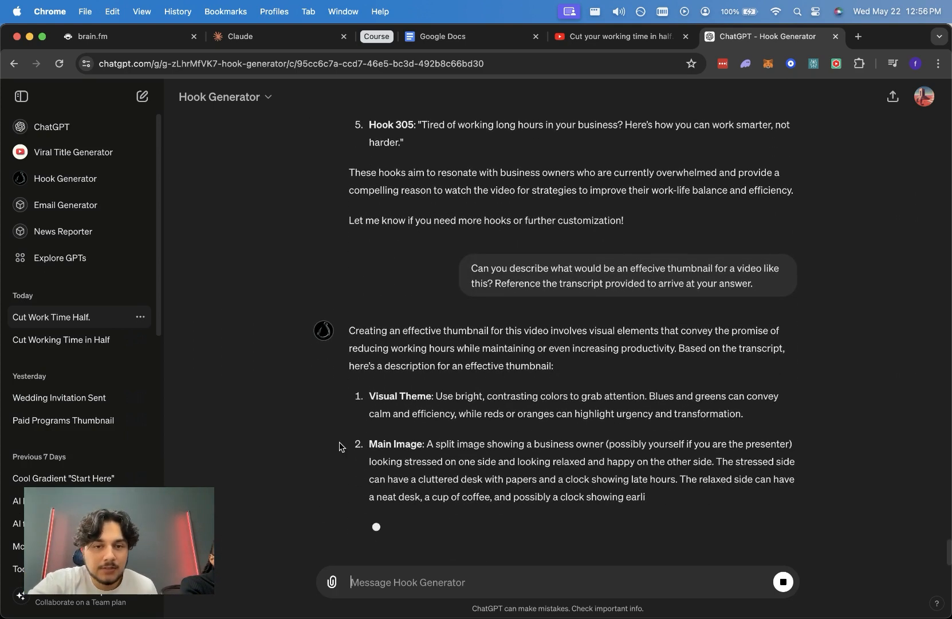
Step: Review the Hook Generator's thumbnail description, concentrating on the Main Image paragraph
scroll(341, 447, "up", 1)
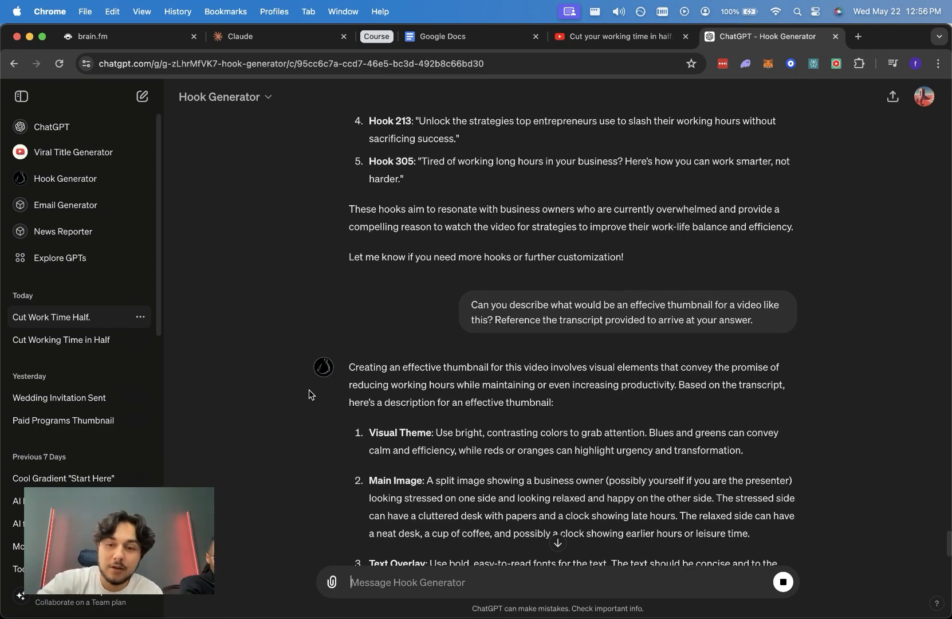
scroll(310, 395, "down", 5)
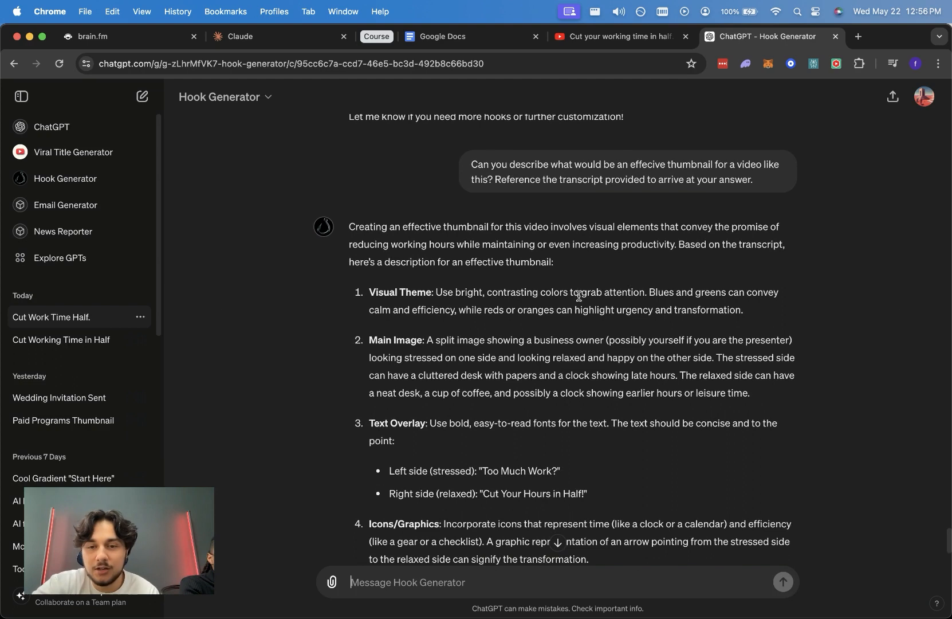
scroll(496, 302, "down", 2)
left_click_drag(427, 271, 567, 271)
left_click(836, 275)
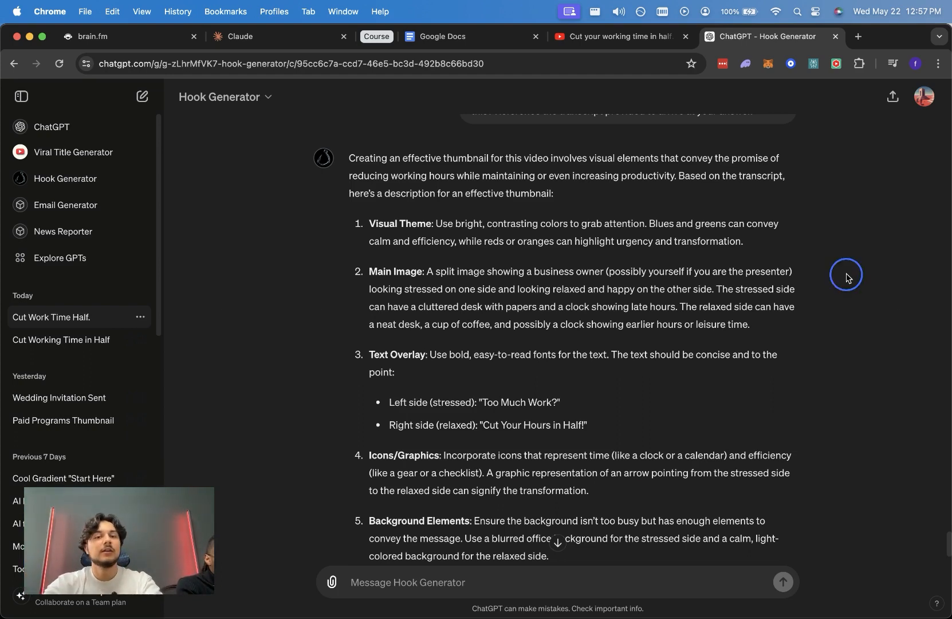
left_click_drag(763, 323, 426, 271)
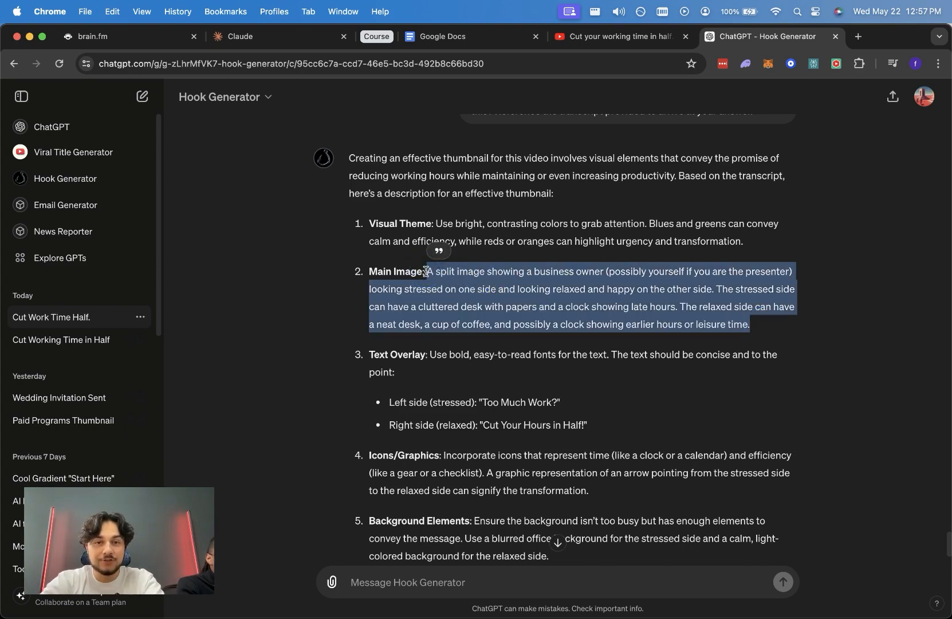
left_click(299, 290)
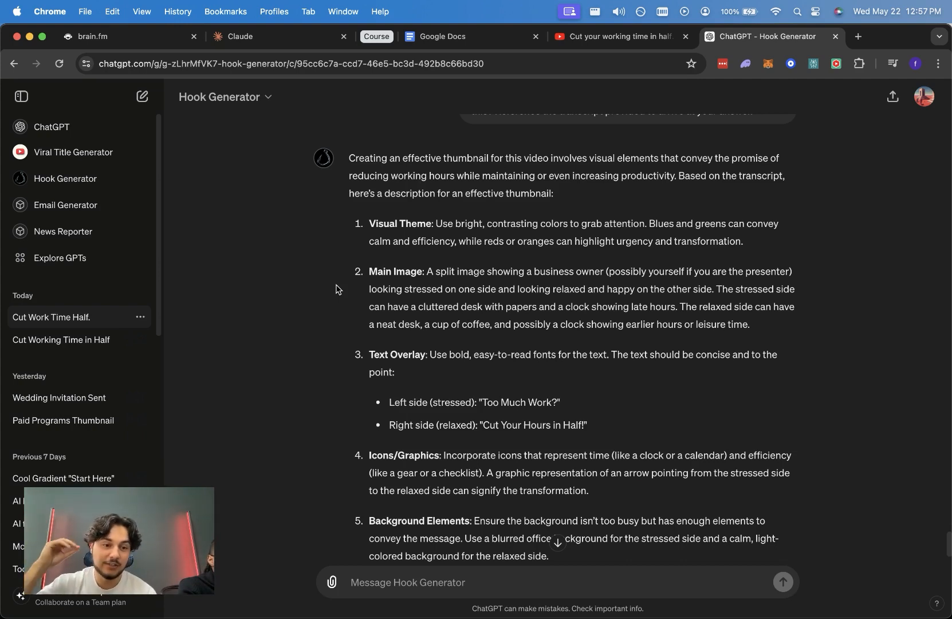
scroll(246, 115, "down", 1)
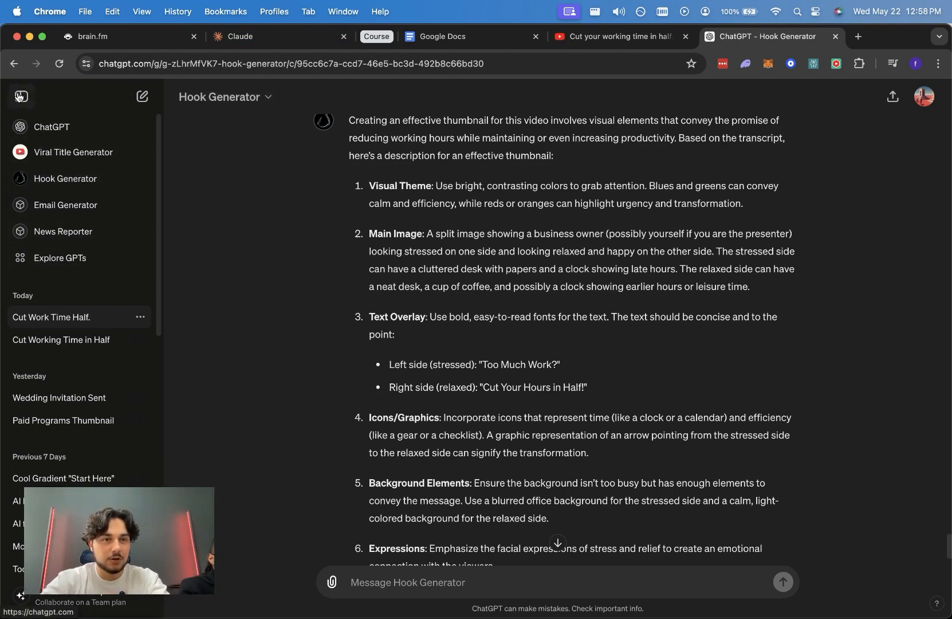
Step: Start a new ChatGPT 4o chat and draft the prompt "Generate a thumbnail 16:9:" followed by the Hook Generator's Main Image description
left_click(156, 101)
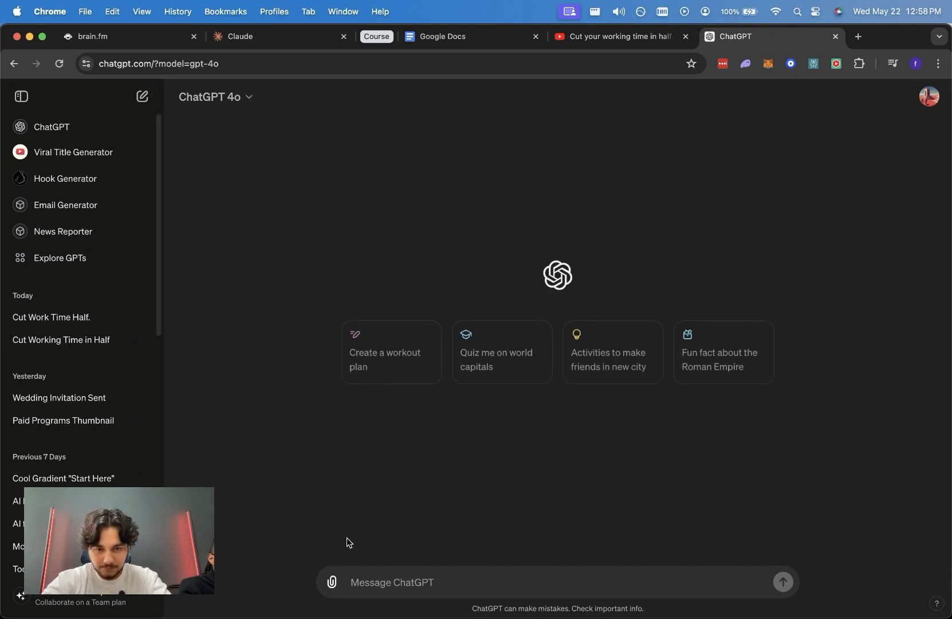
left_click(402, 581)
type("Genera")
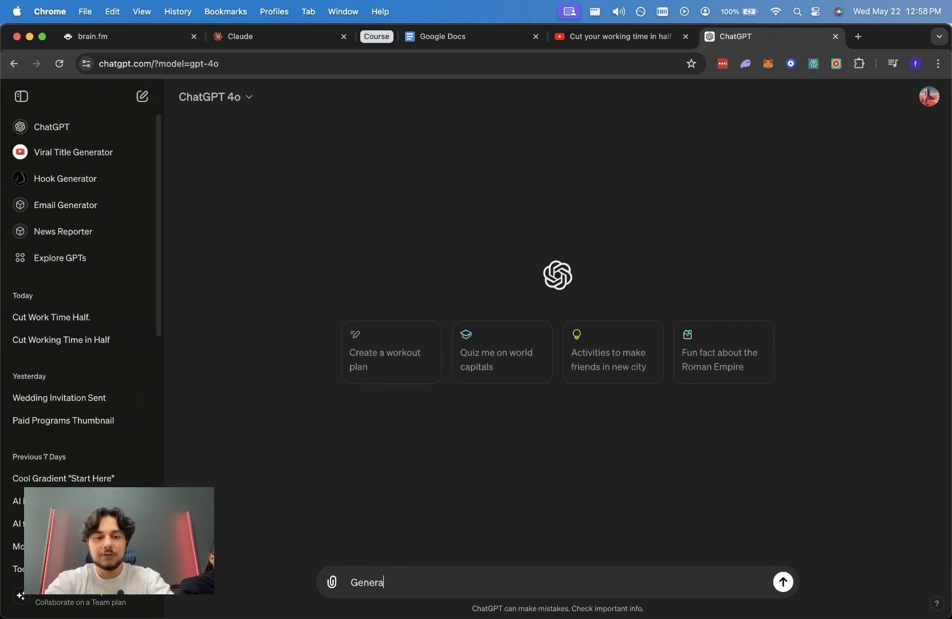
type("te a thumbnail 1")
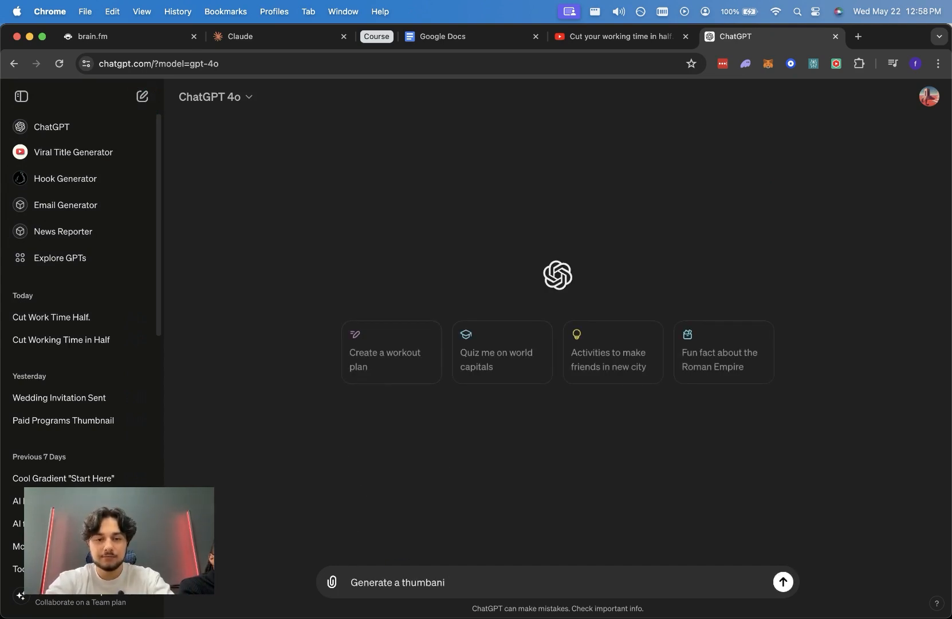
type("6:9:")
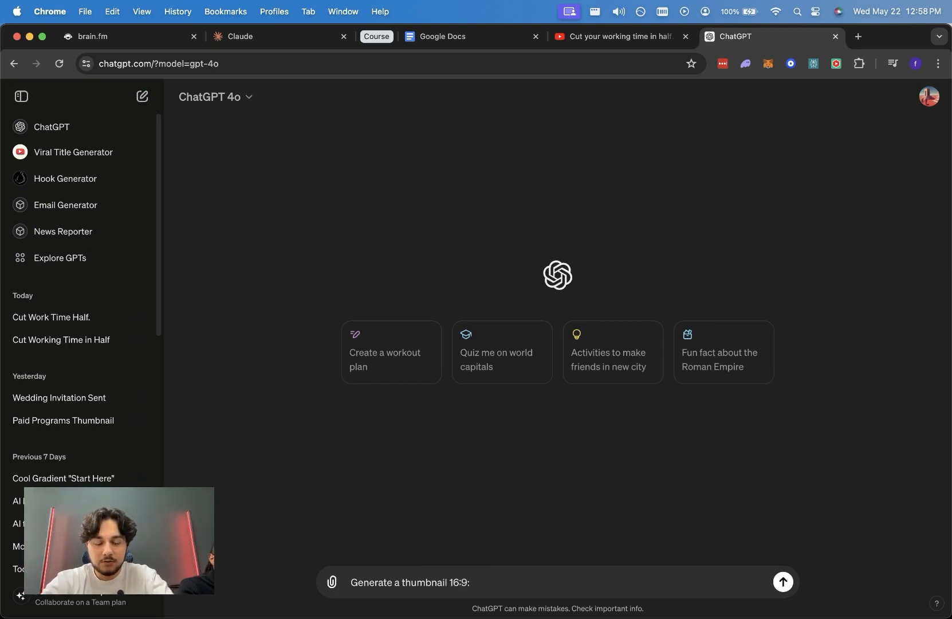
type(":  A split image showing a business owner (possibly yourself if you are the presenter) looking stressed on one side and looking relaxed and happy on the other side. The stressed side can have a cluttered desk with papers and a clock showing late hours. The relaxed side can have a neat desk, a cup of coffee, and possibly a clock showing earlier hours or leisure time.")
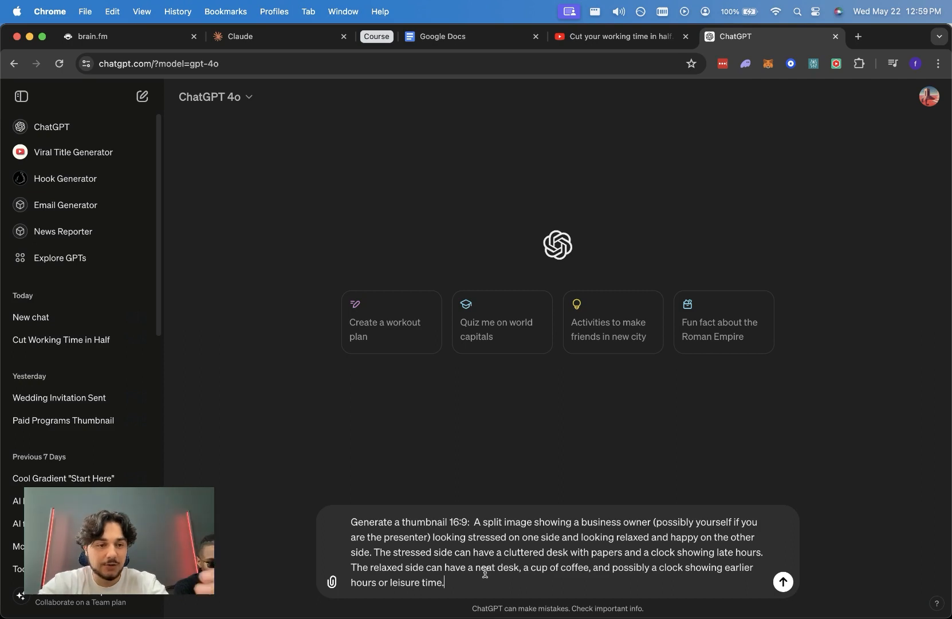
Step: In the prompt, change "A split image" to "An image" and remove "(possibly yourself if you are the presenter)"
double_click(502, 521)
key("BackSpace")
left_click(480, 522)
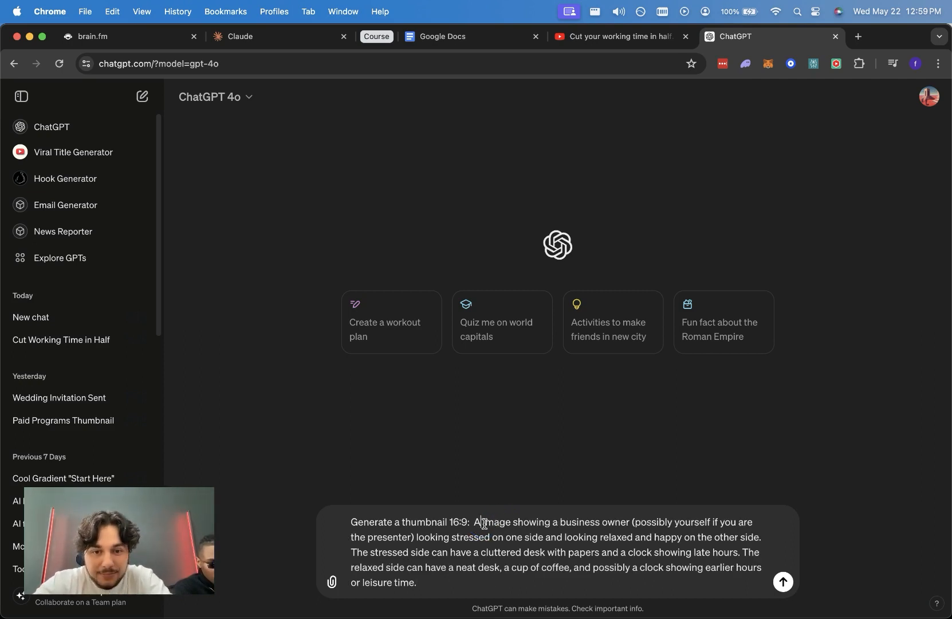
type("n")
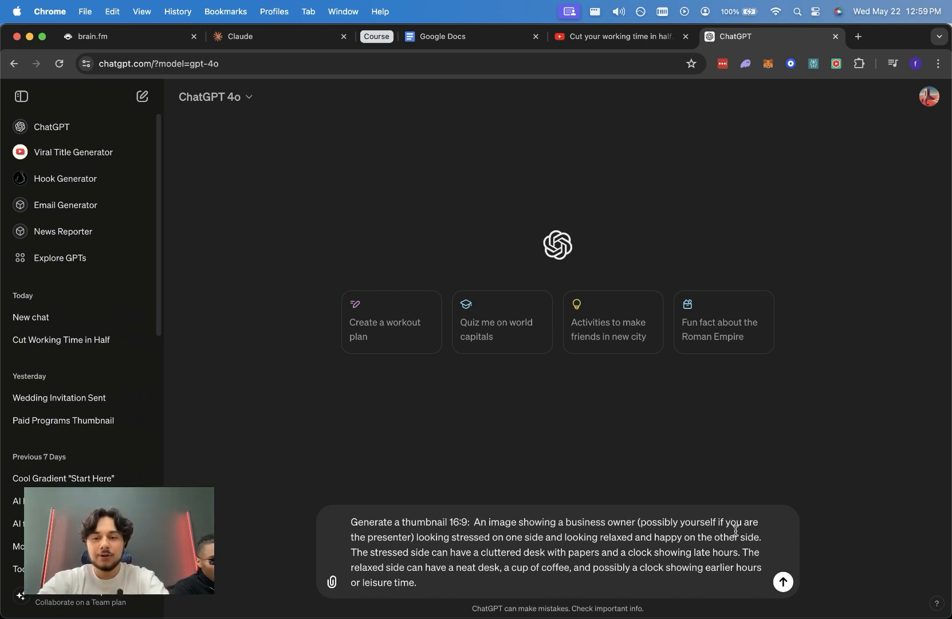
left_click(638, 521)
left_click_drag(639, 521, 412, 531)
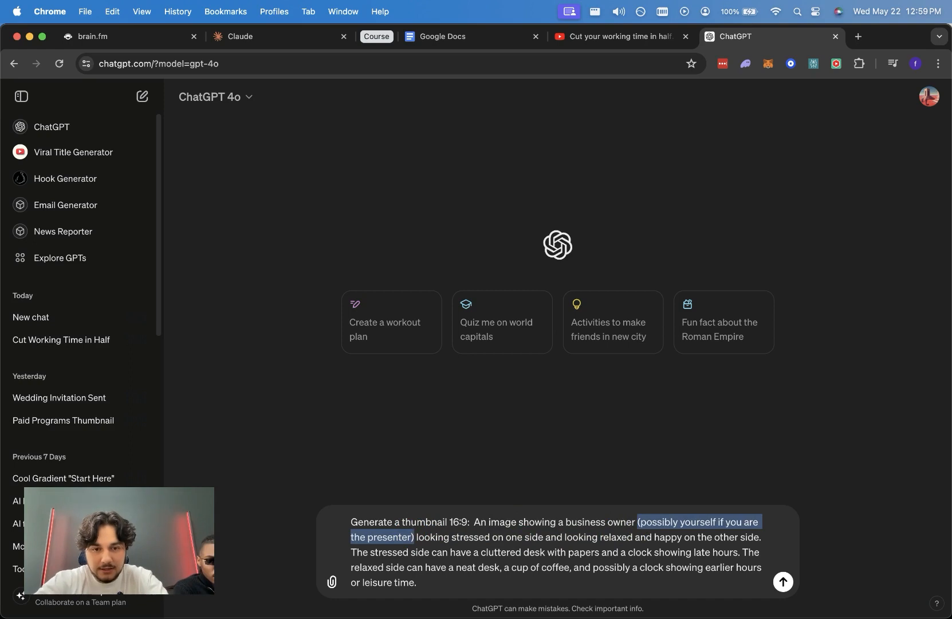
key("BackSpace")
key("BackSpace")
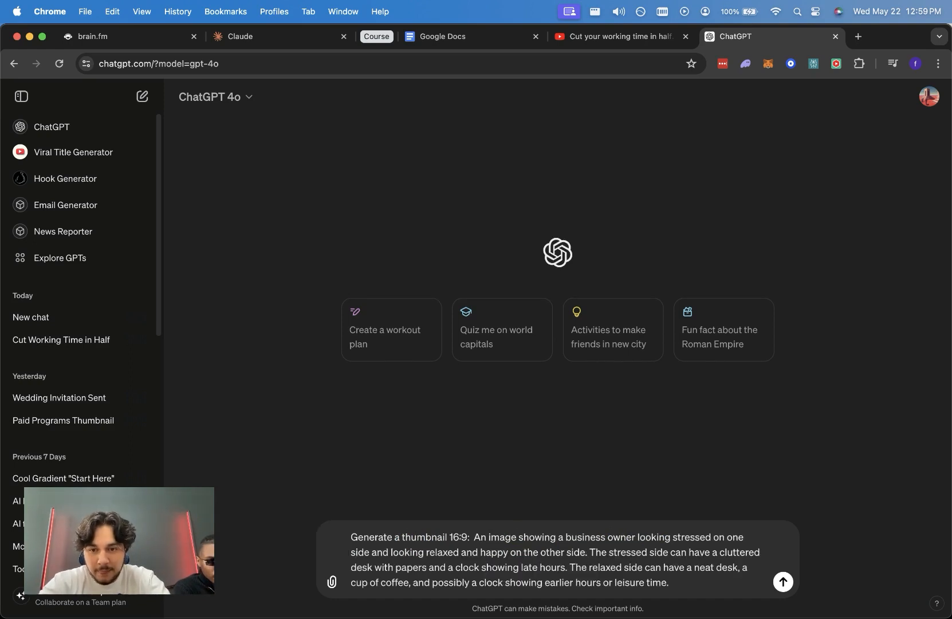
Step: Remove the two-sided wording from the prompt so it reads "a business owner looking stressed, cluttered desk with papers"
left_click_drag(585, 551, 709, 539)
key("BackSpace")
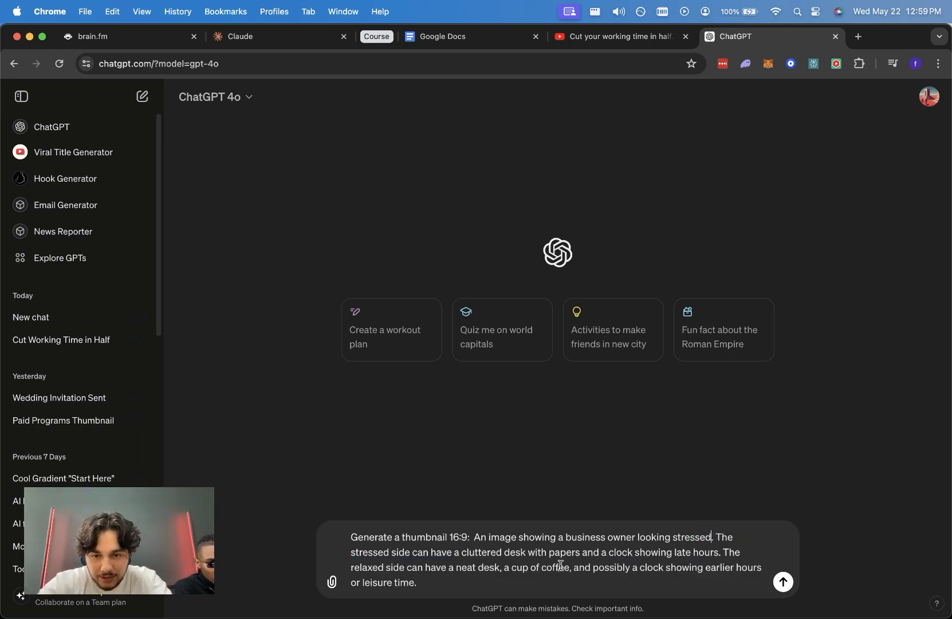
left_click_drag(461, 552, 341, 555)
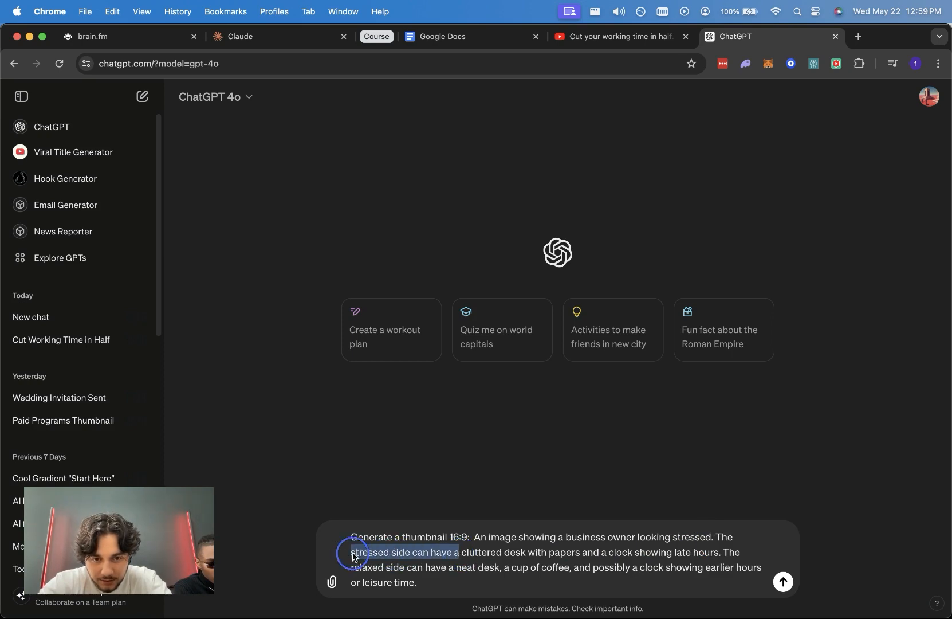
key("BackSpace")
key("BackSpace")
key("BackSpace")
key("BackSpace")
key("BackSpace")
key("BackSpace")
key("BackSpace")
type(",")
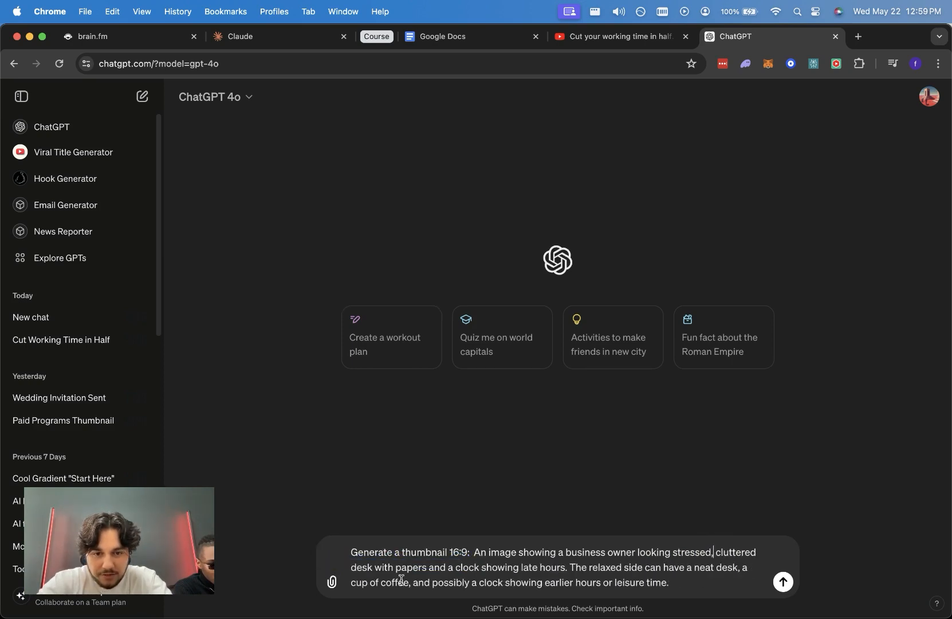
Step: Add "in the background" after "a clock showing late hours" in the prompt
left_click(568, 574)
type("in the backg")
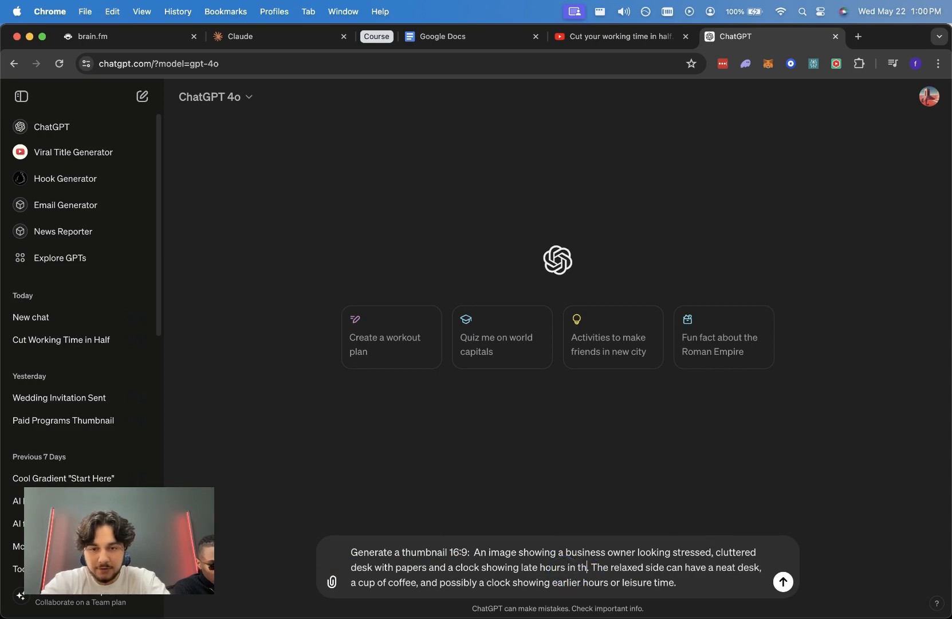
type("round")
Step: Replace the sentence about the relaxed side with "African american male sitting at desk." and send the thumbnail prompt
left_click_drag(757, 582, 655, 562)
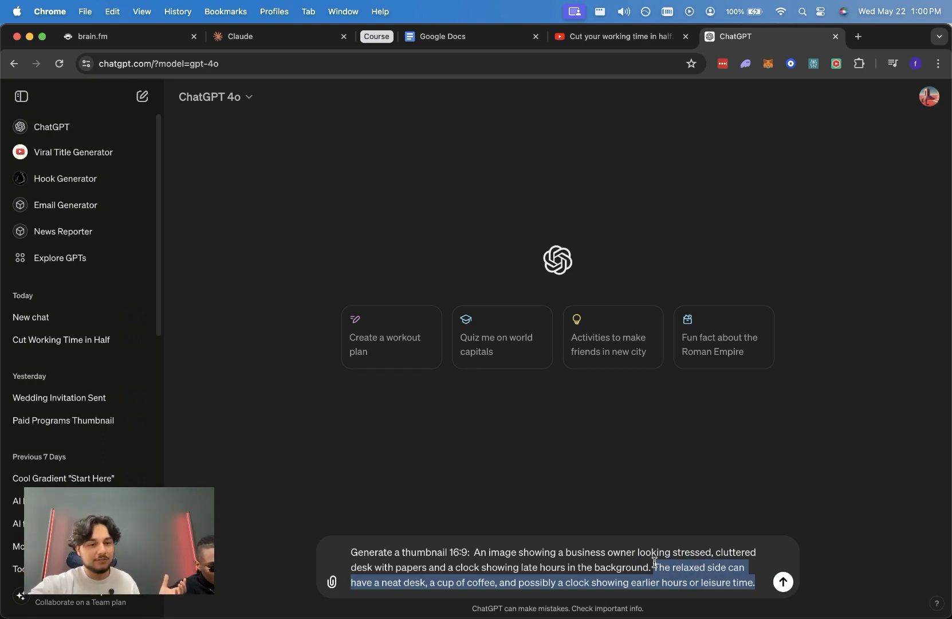
type("Africa")
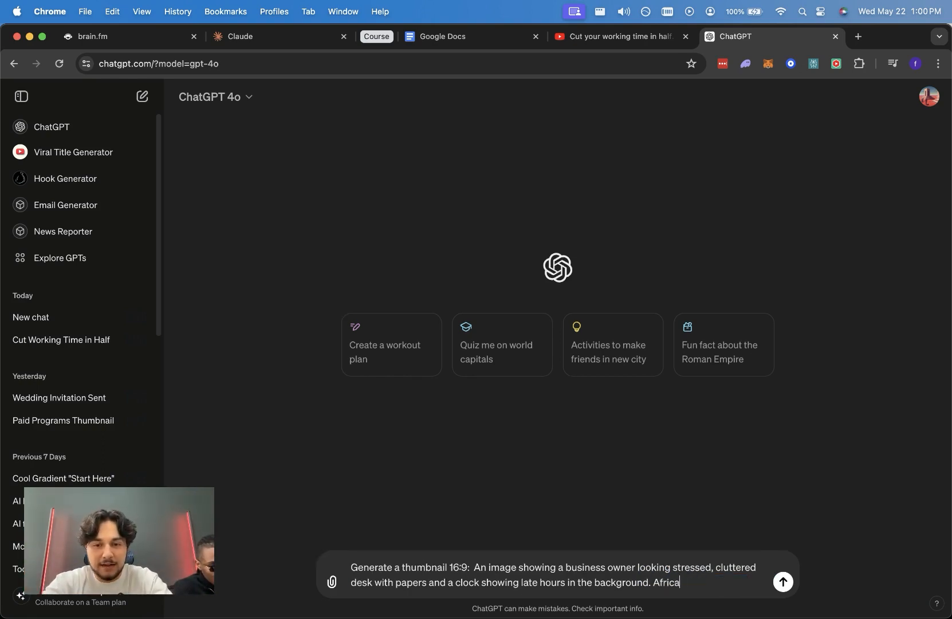
type("n american male")
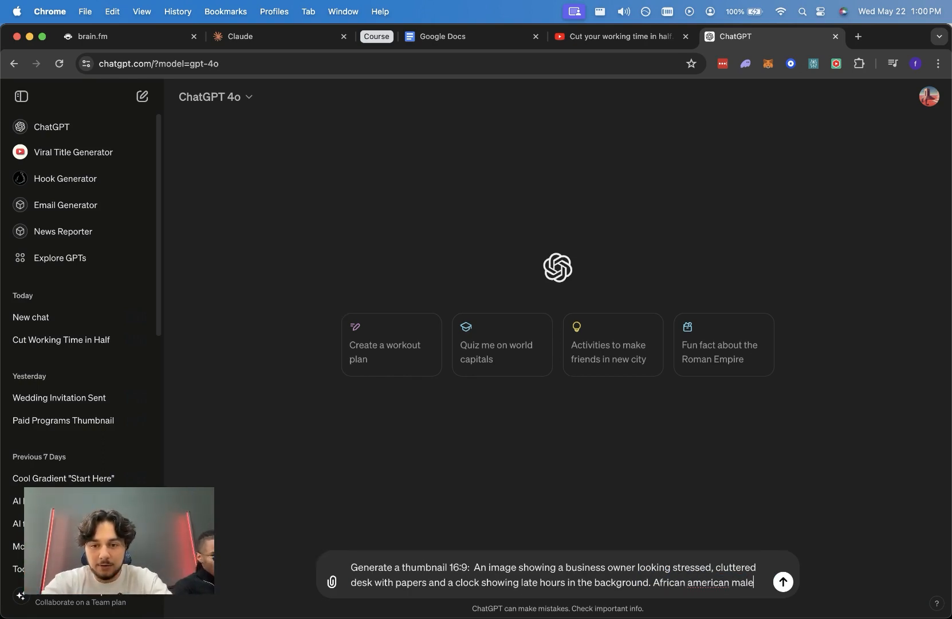
type(" sitting at desk.")
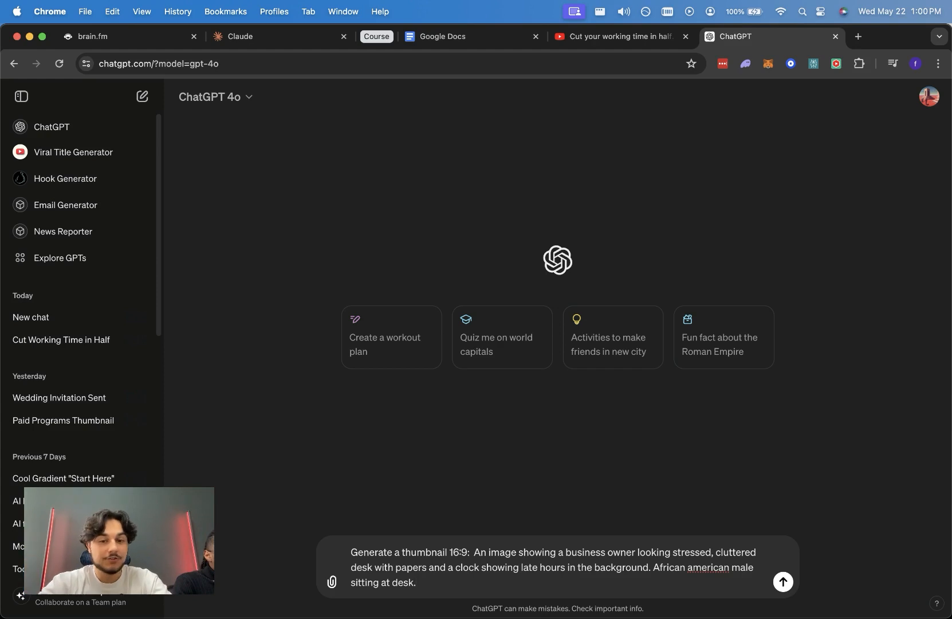
key("Return")
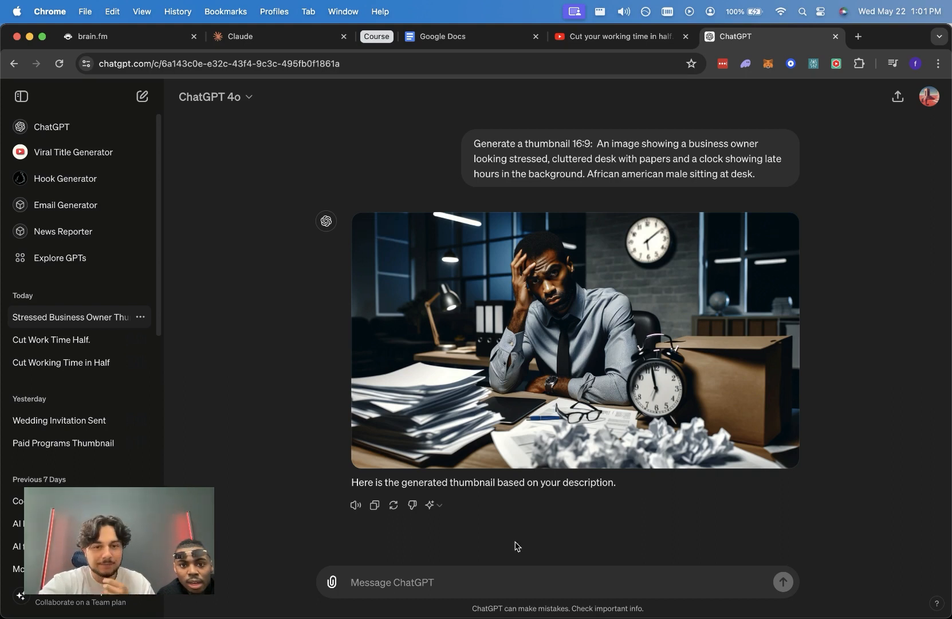
Step: Write a reply reading "This is good, but give him dreads and the perspective of the camera shot should be head on towards the subject."
left_click(468, 581)
type("This is goo")
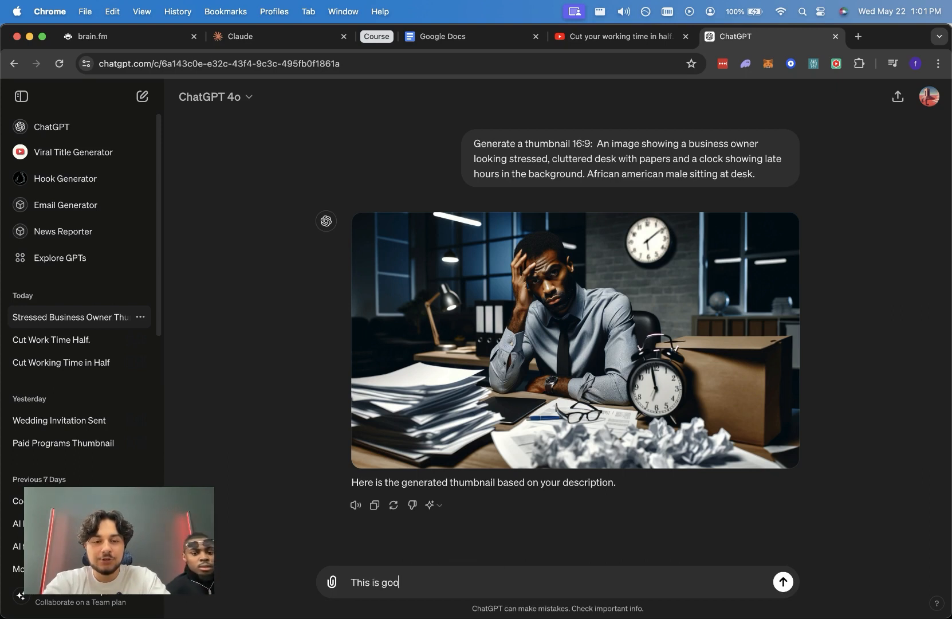
type("d, but give him")
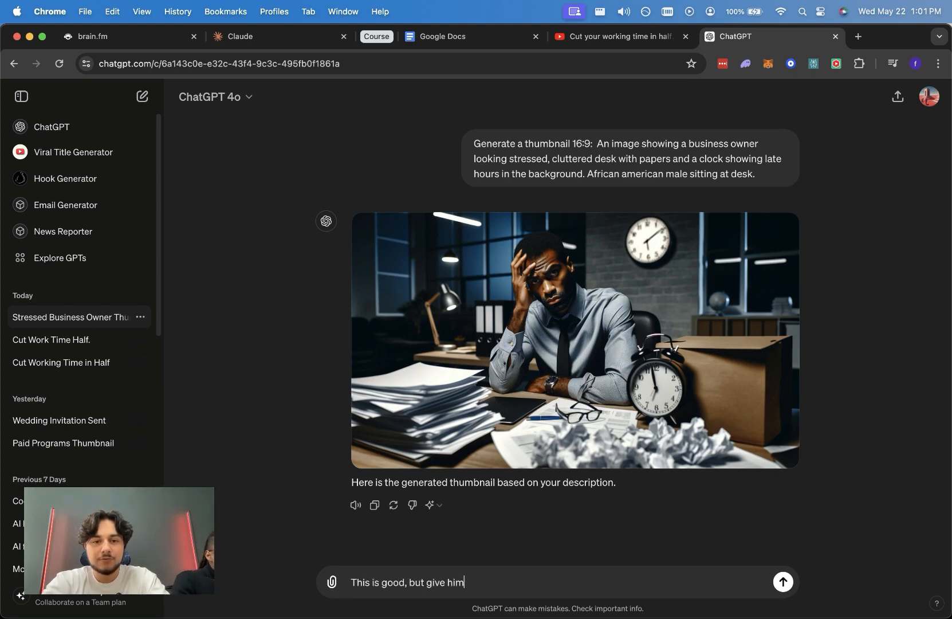
type(" dreads and ")
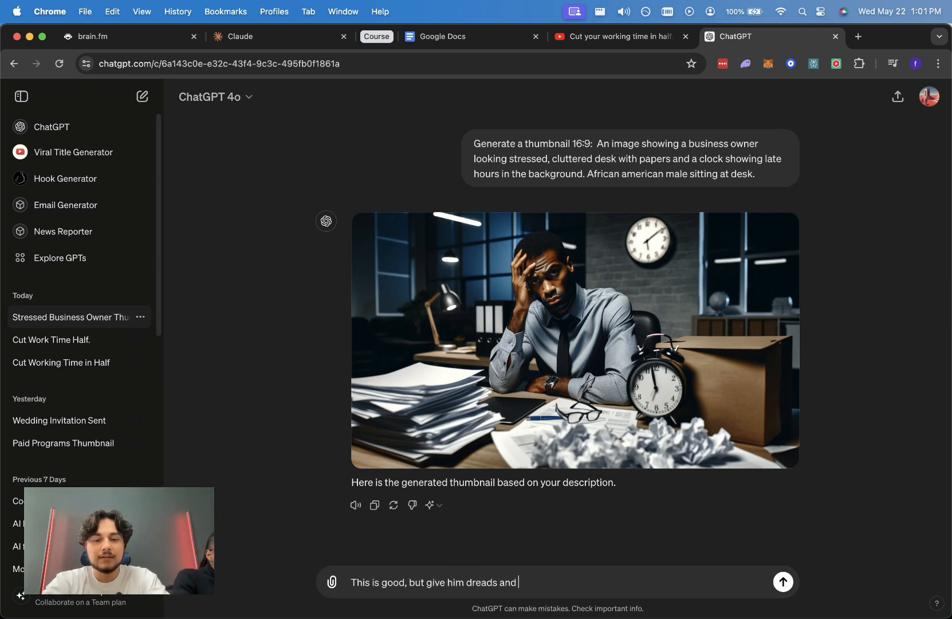
type("the perspective of the c")
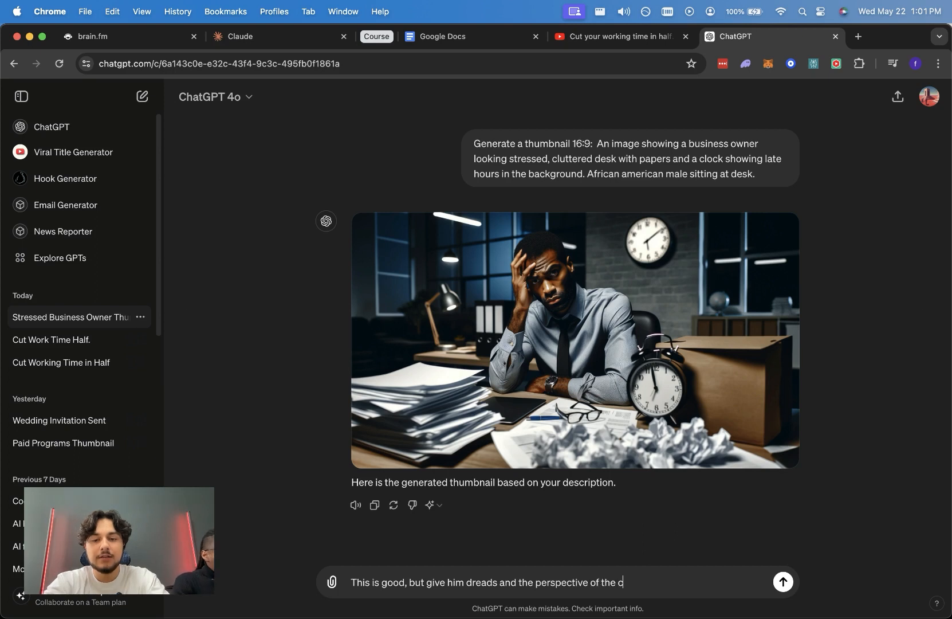
type("amera shot should be head on ")
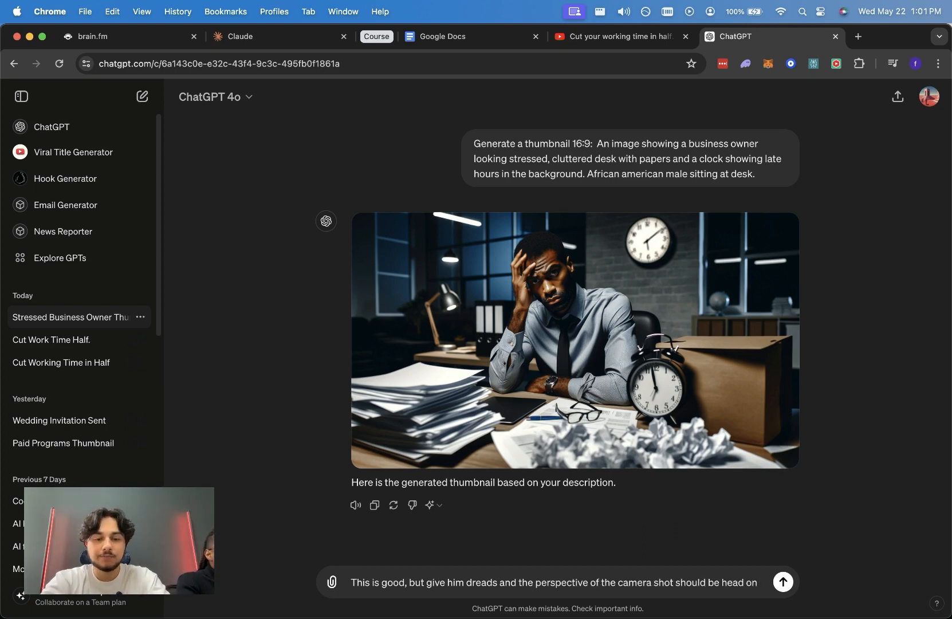
type("towards the subject.")
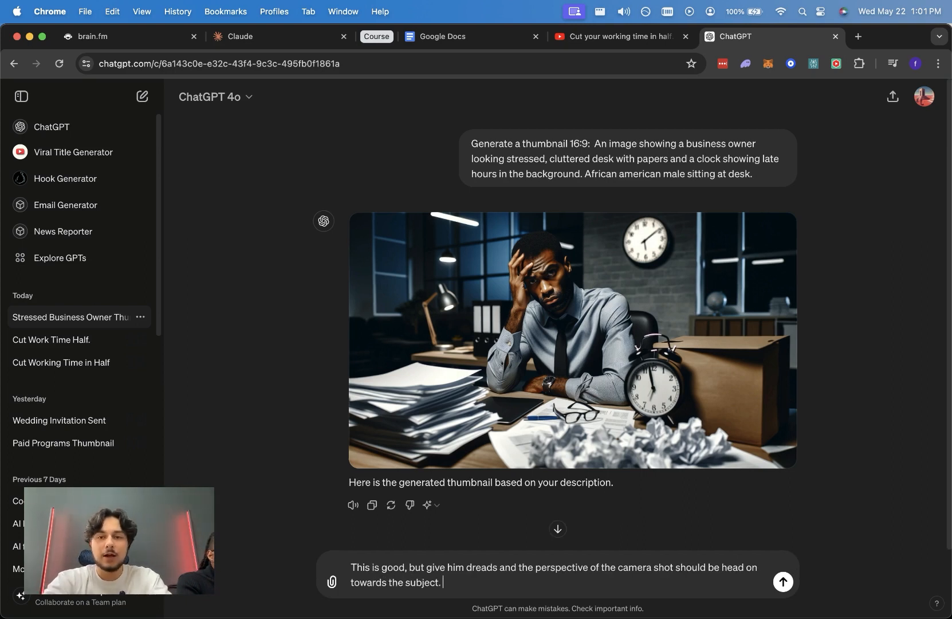
Step: Add "Emphasize the worries and stressed out vibe" to the reply and send it to regenerate the thumbnail
type(" Empah")
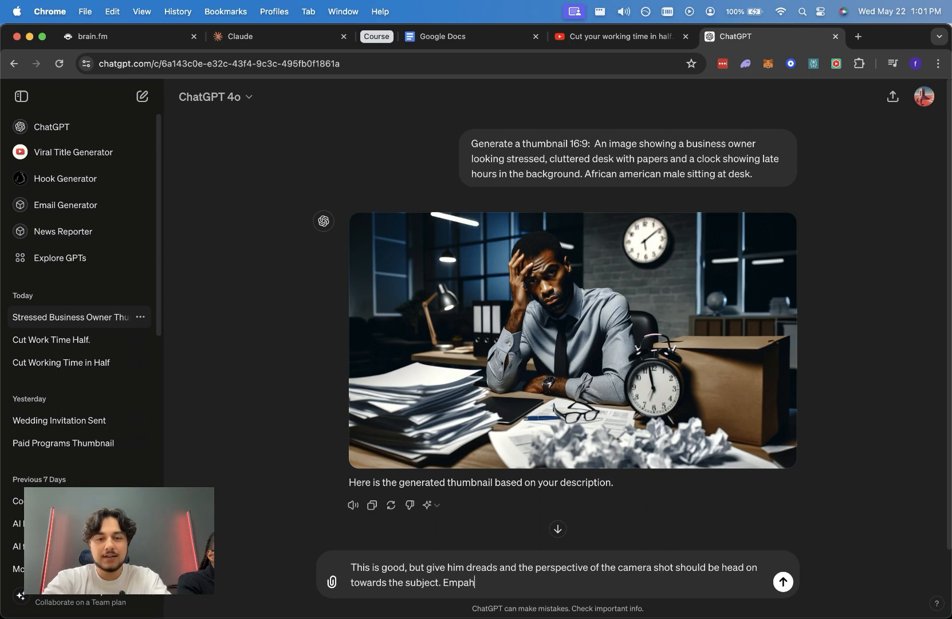
key("BackSpace")
key("BackSpace")
type("has")
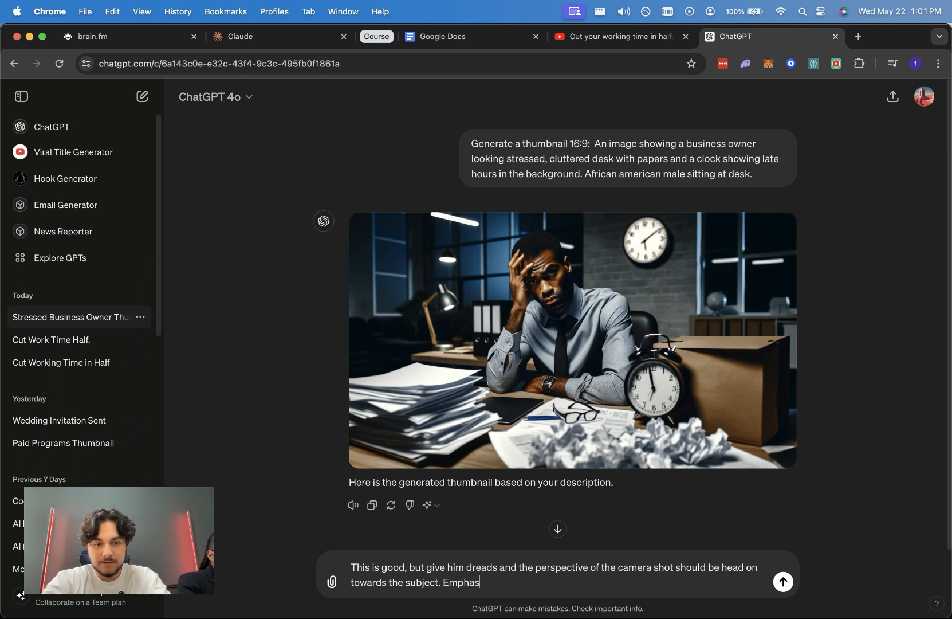
type("ize the worries ")
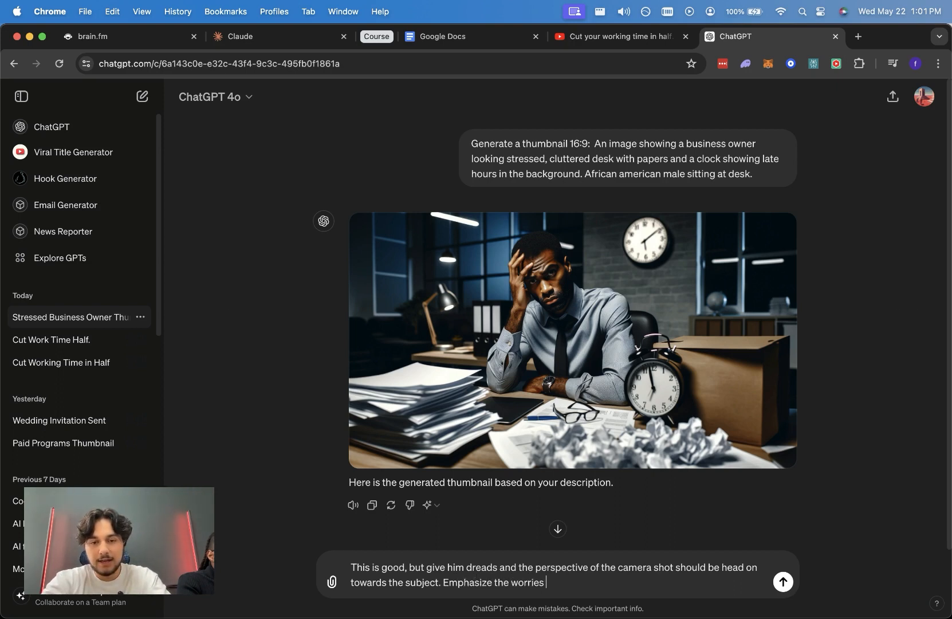
type("and stressed out vibes")
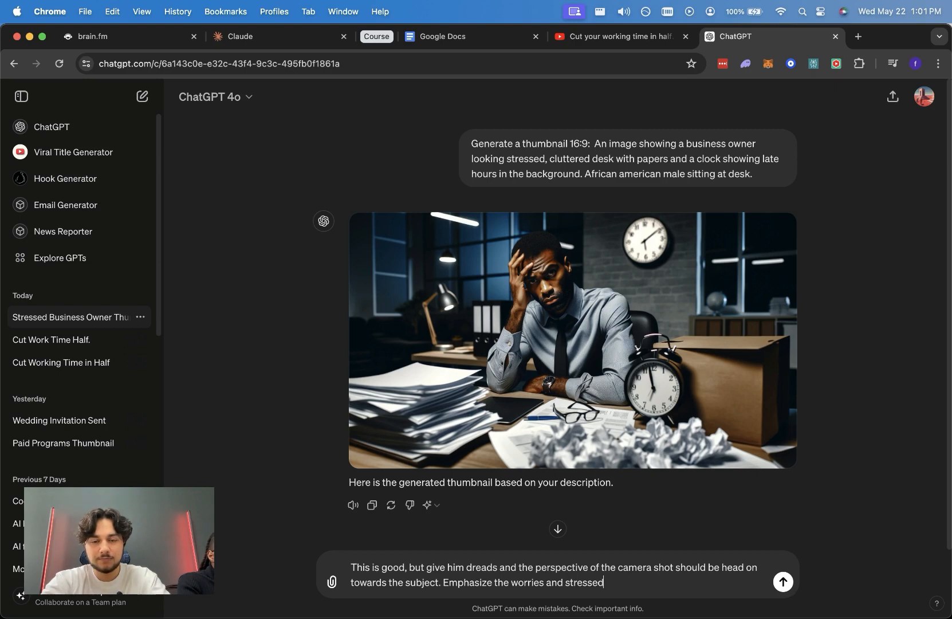
key("BackSpace")
key("BackSpace")
type("e")
key("Return")
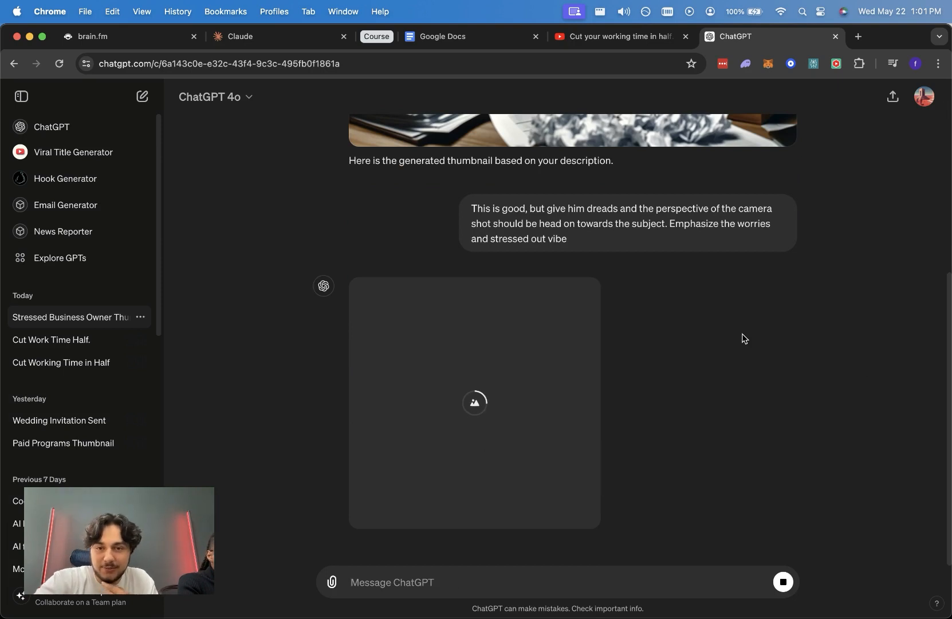
left_click(741, 326)
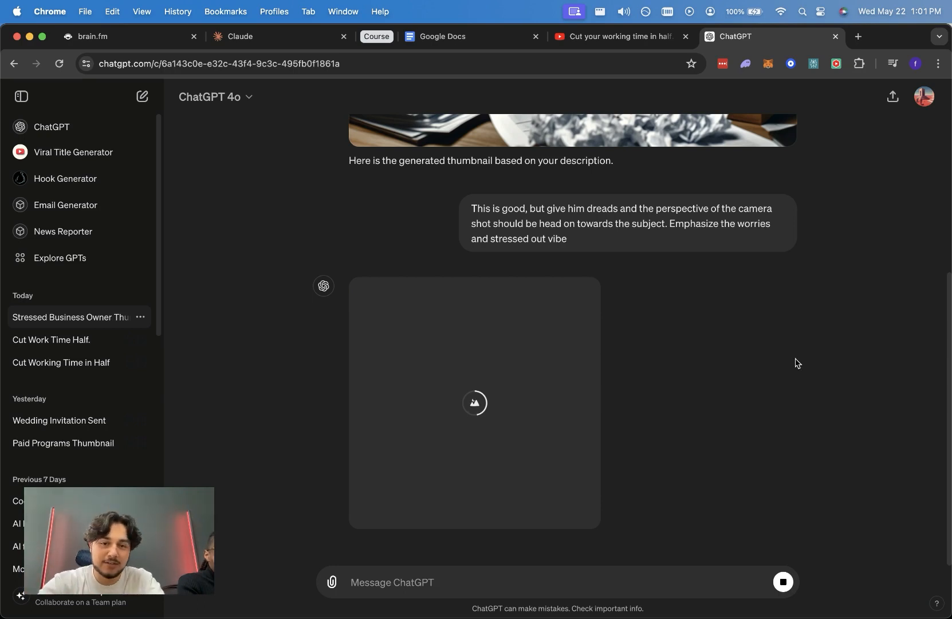
left_click(931, 345)
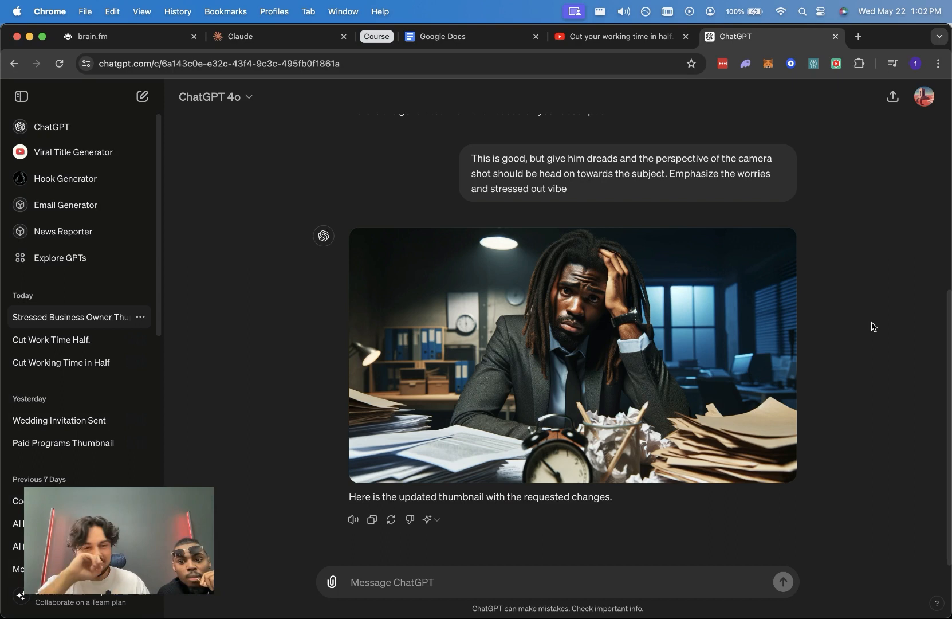
Step: Start a new message with "I really like this. Now let's move onto the next generation."
left_click(418, 582)
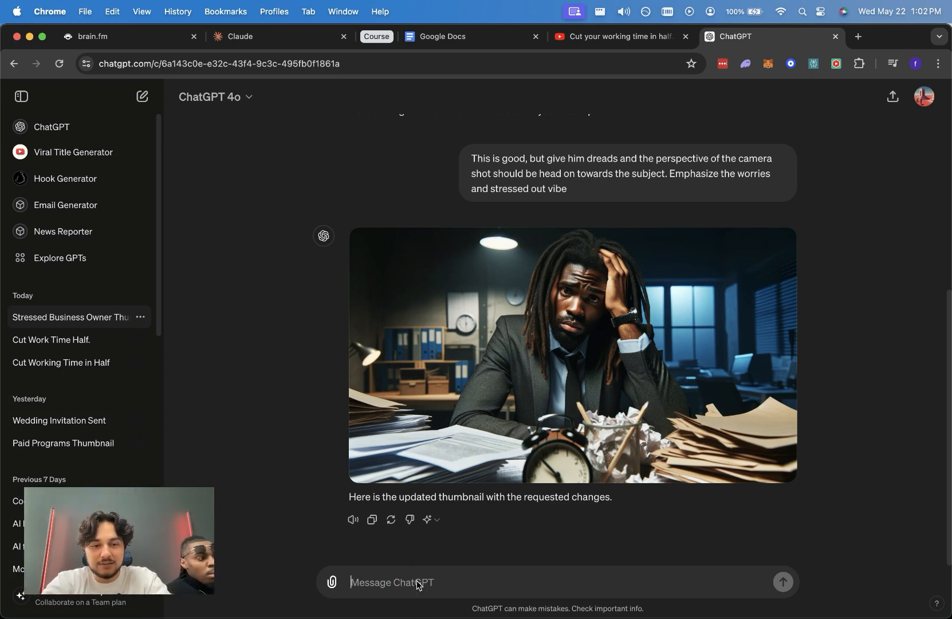
type("I really t")
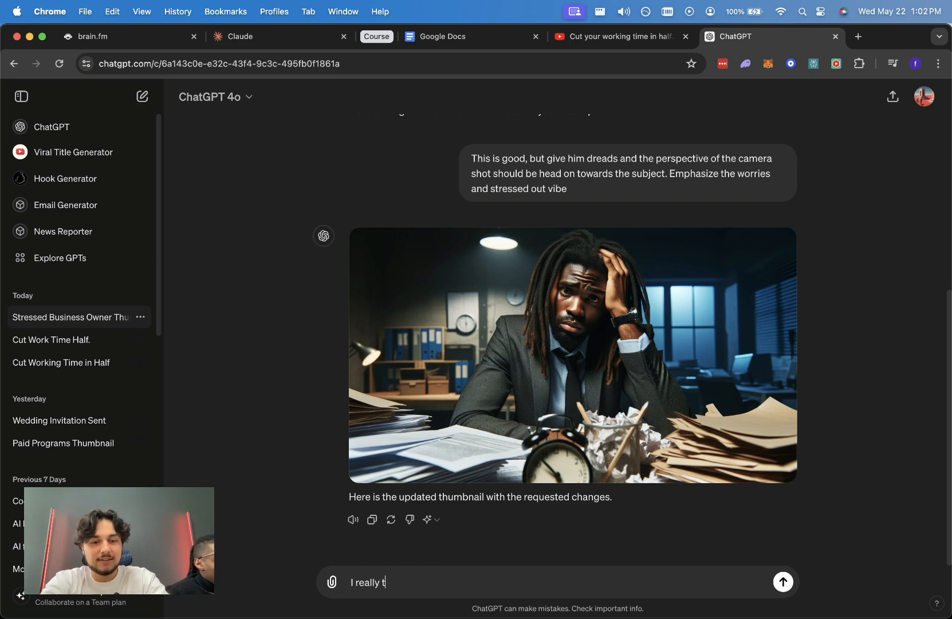
key("BackSpace")
type("like this. Now let")
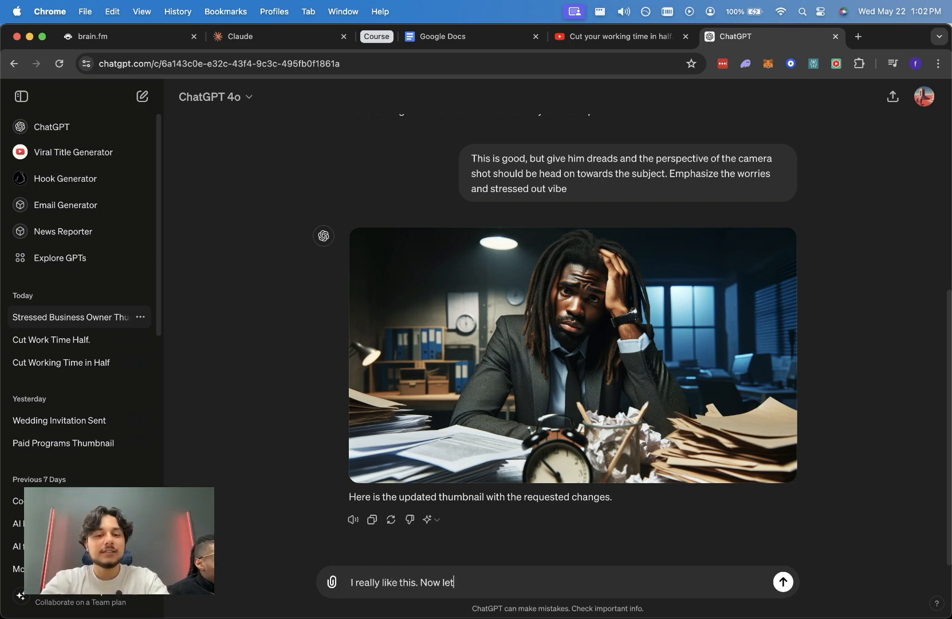
type("'s move onto th")
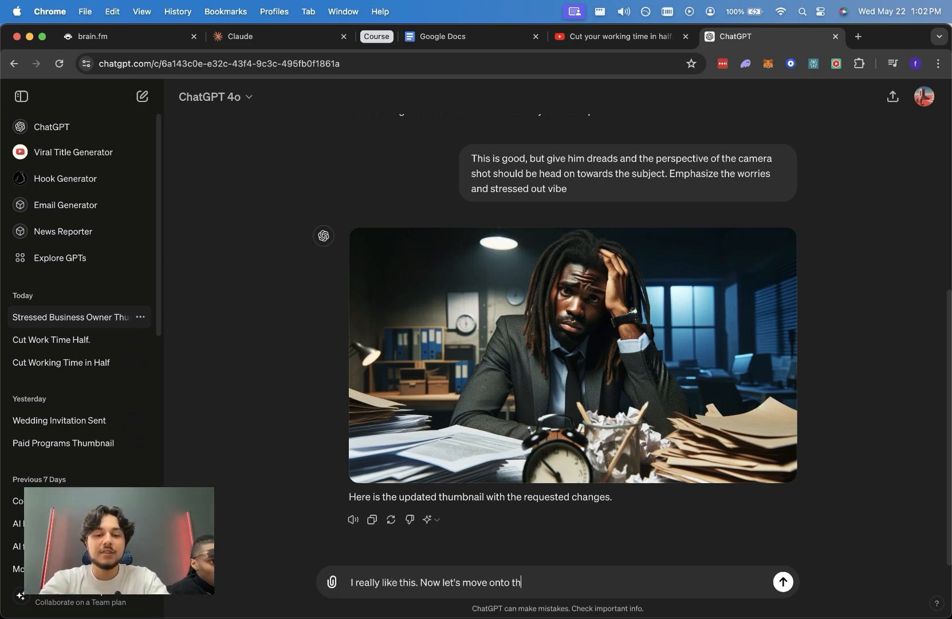
type("e next generation.")
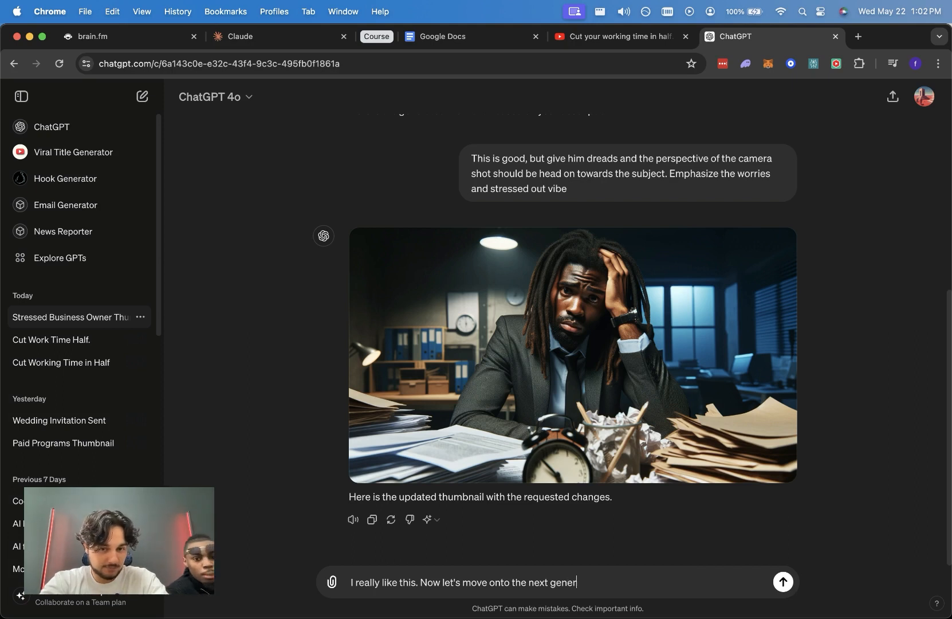
Step: Add on a new line "16:9 the same african american male but he's sitting at the beach, relaxed, happy vibes, sun is shining, etc." and send it
key("shift+Return")
type("16:9")
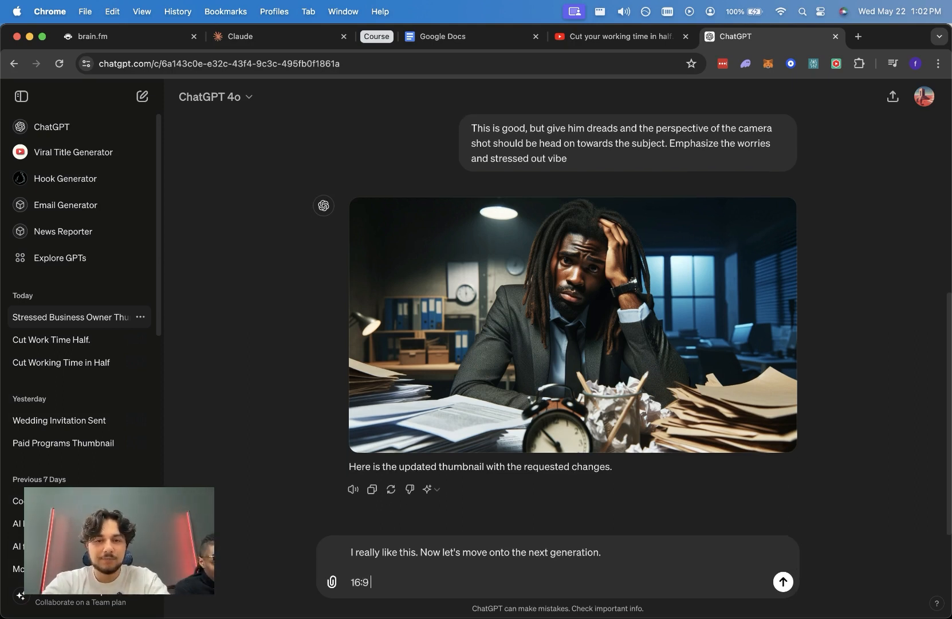
type(" the same a")
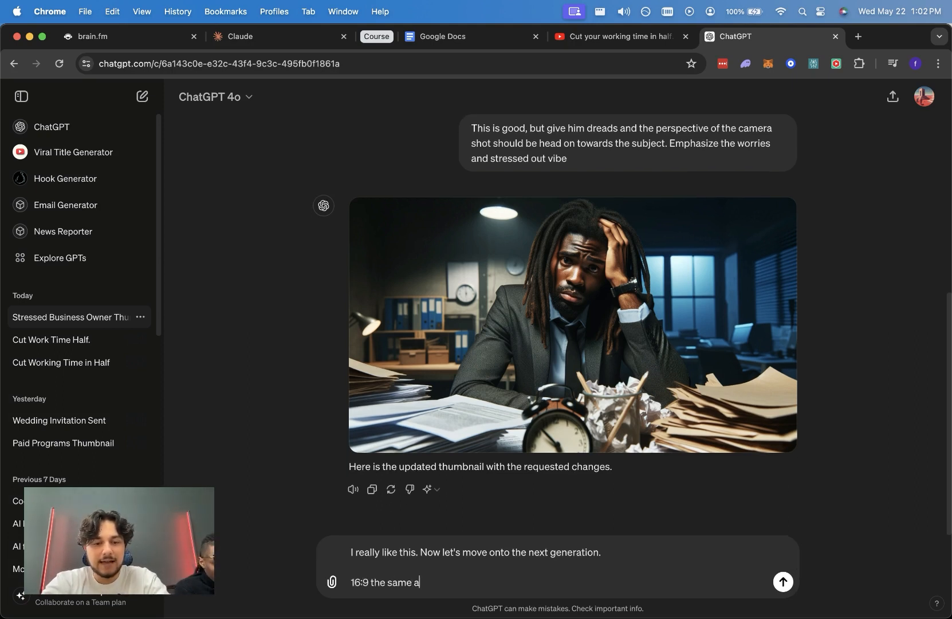
type("frican american ma")
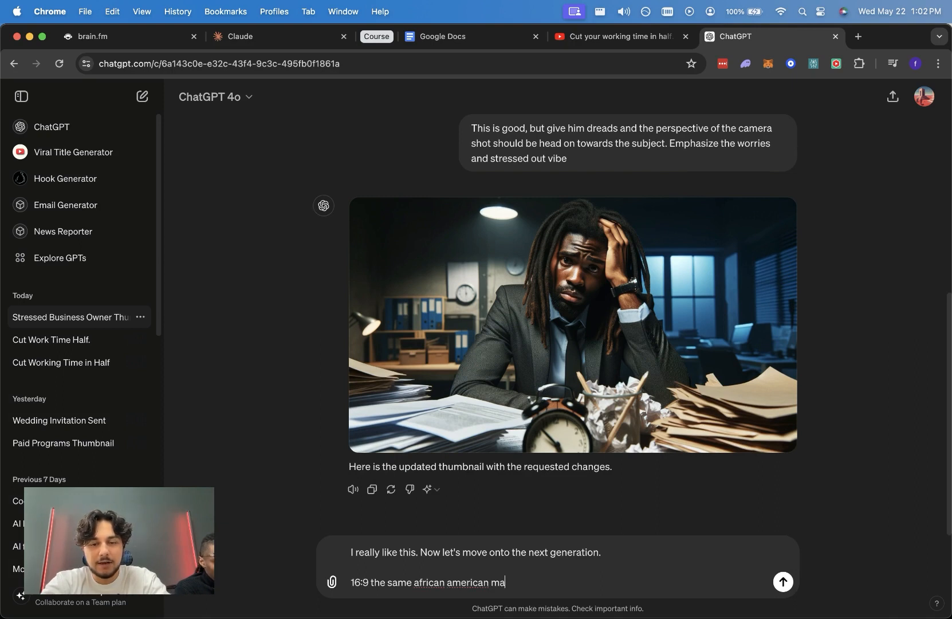
type("le but he's sitt")
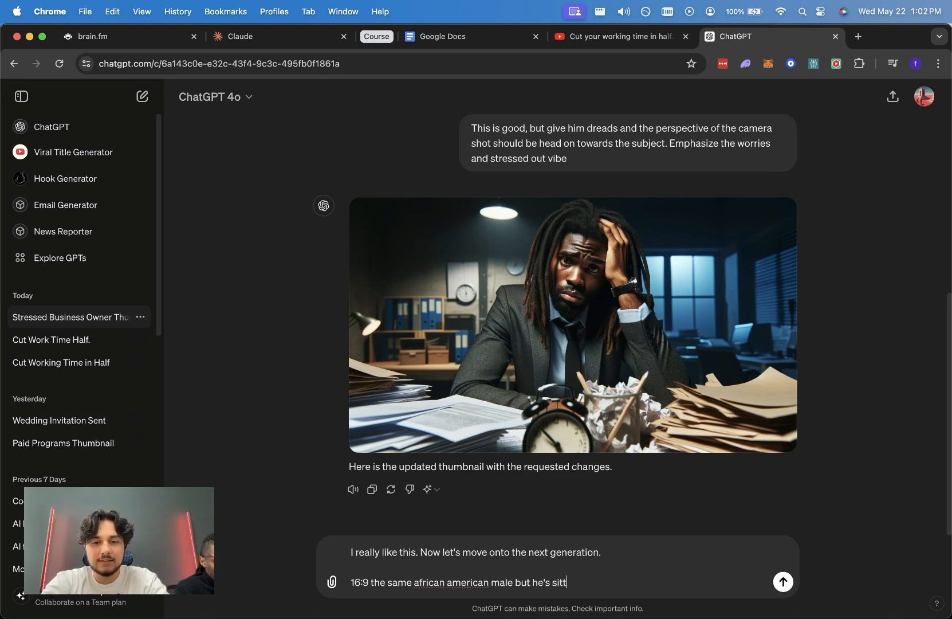
type("ing at the beach")
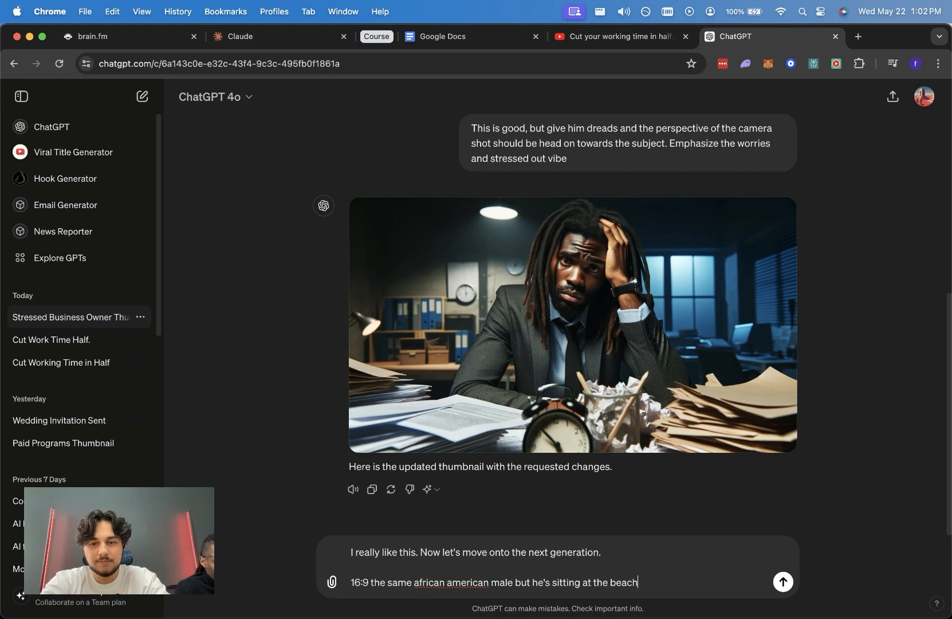
type(", re")
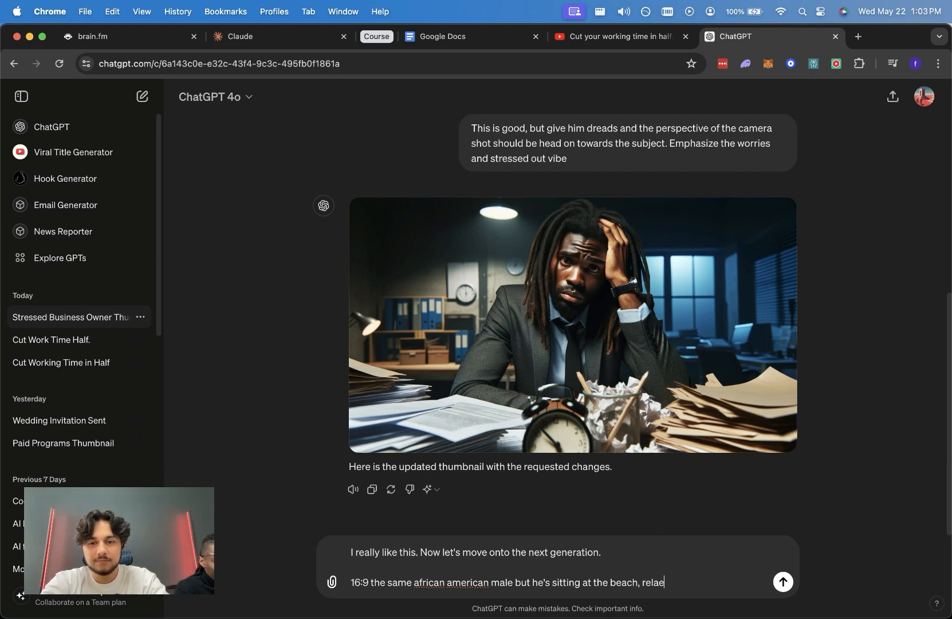
type("laxed, happy vibes, sun i")
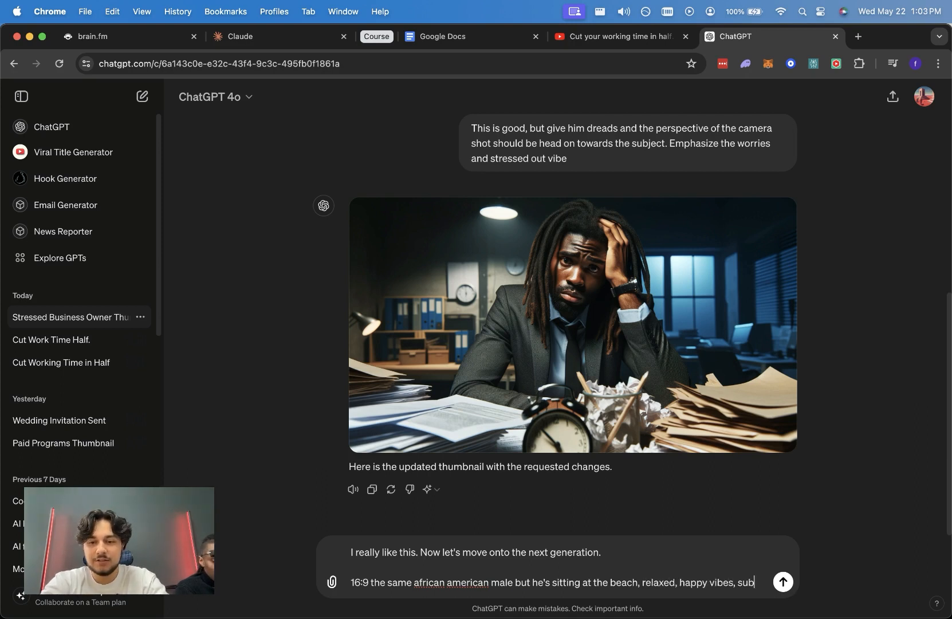
type("s shining, etc.")
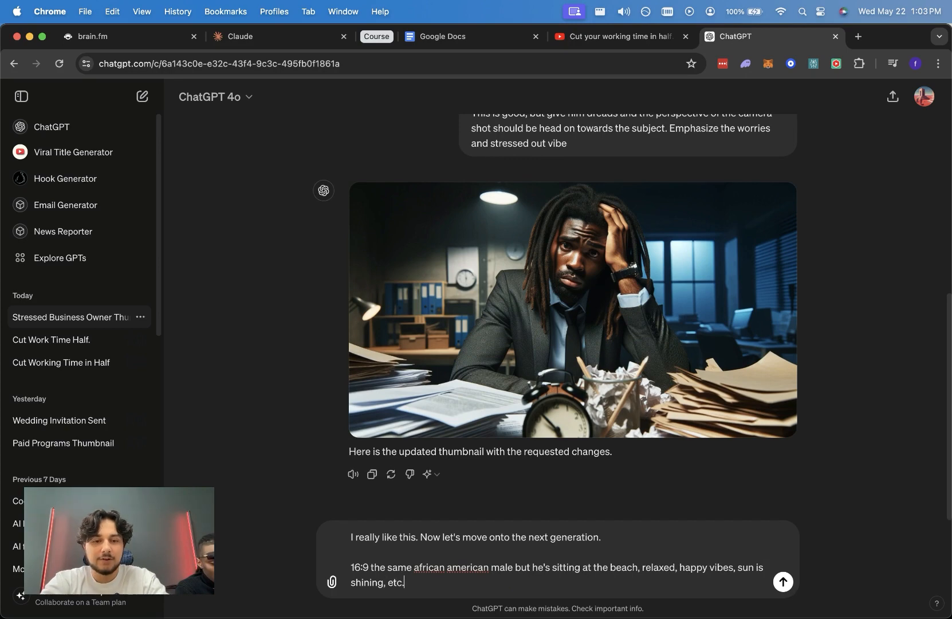
key("Return")
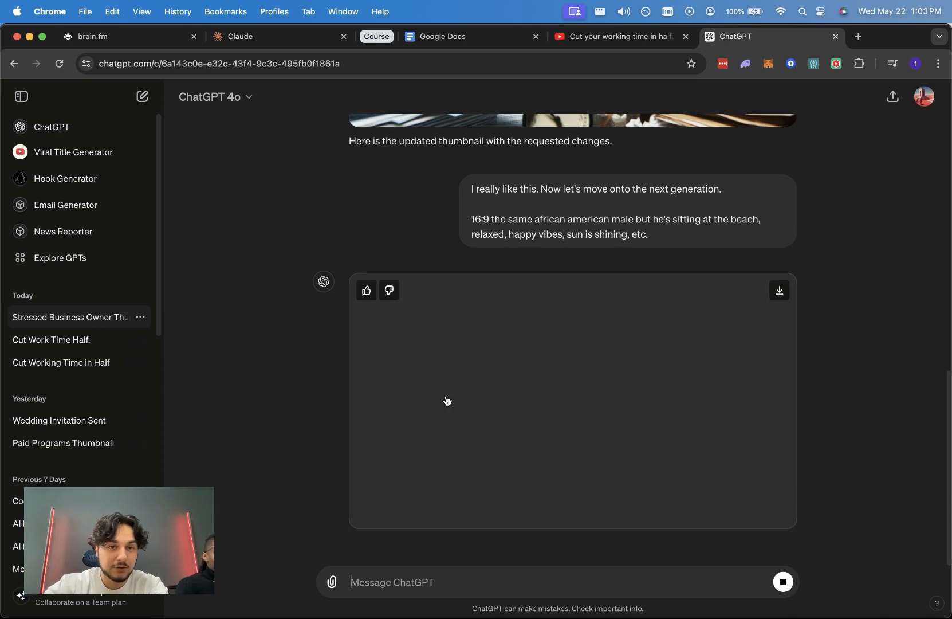
scroll(448, 400, "up", 10)
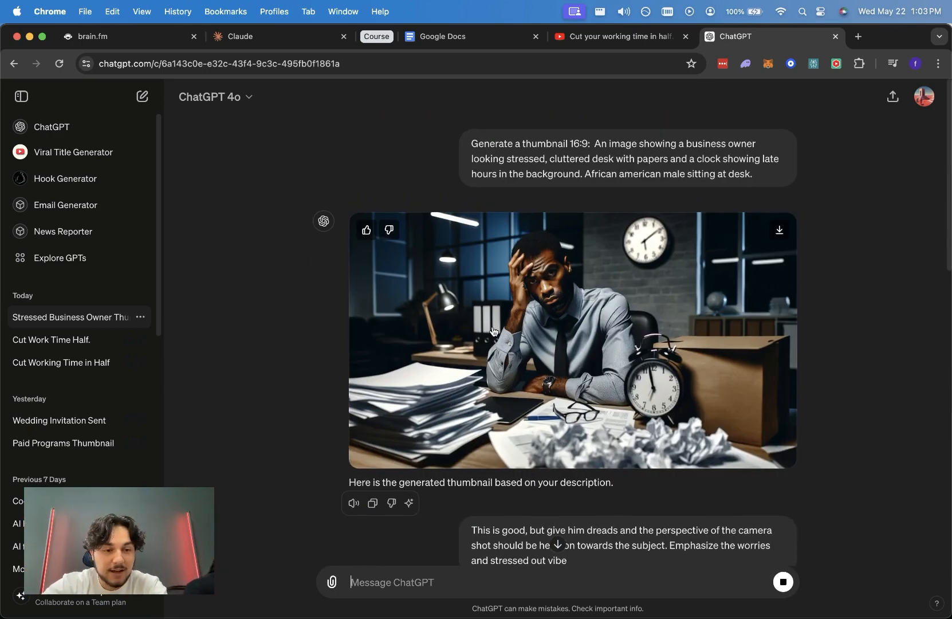
scroll(494, 331, "down", 10)
scroll(494, 331, "down", 5)
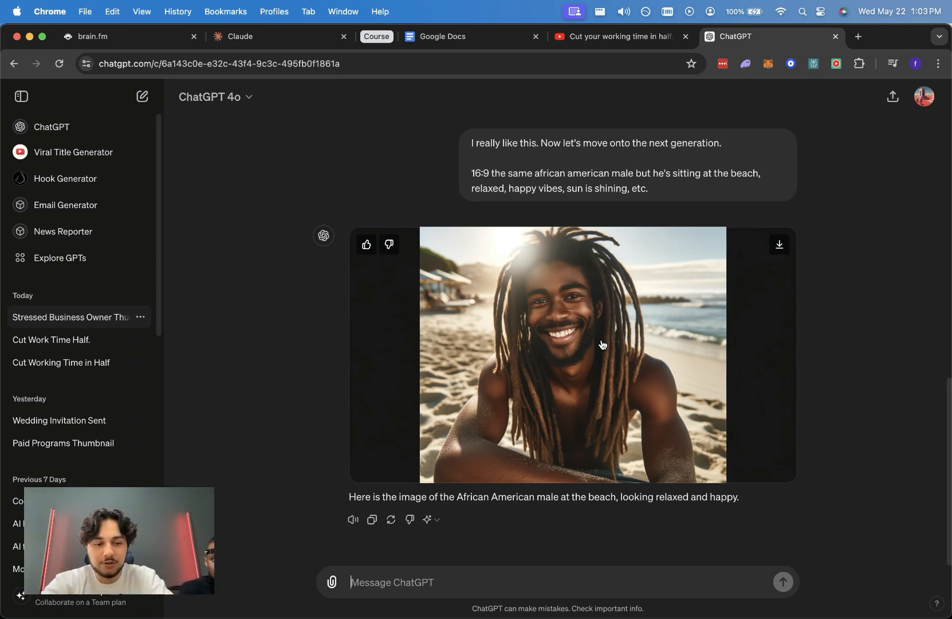
Step: Start the feedback on the beach image with "This is kind of missing the mark." as its own paragraph
type("Th")
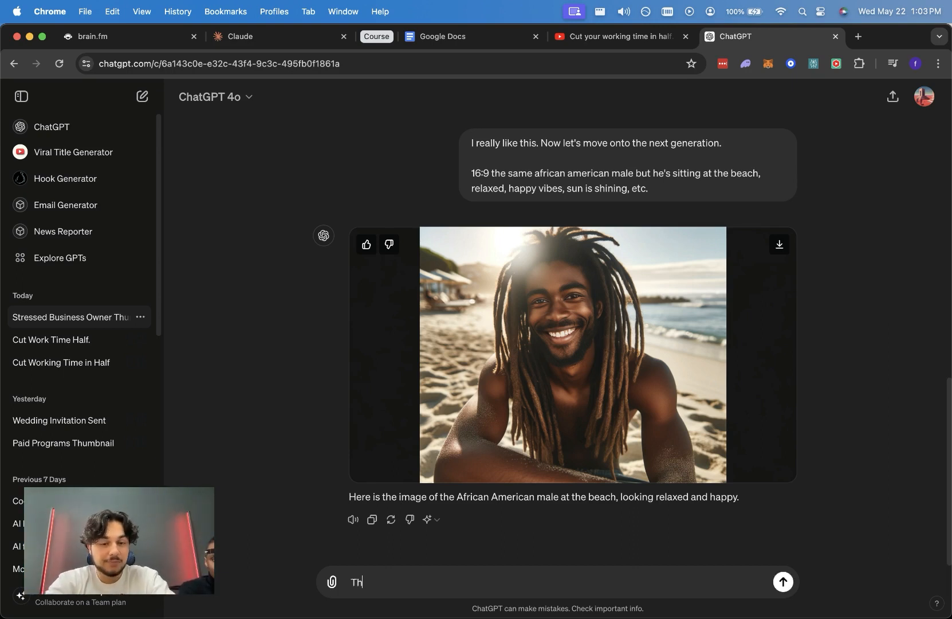
type("is is kind of missing th amer")
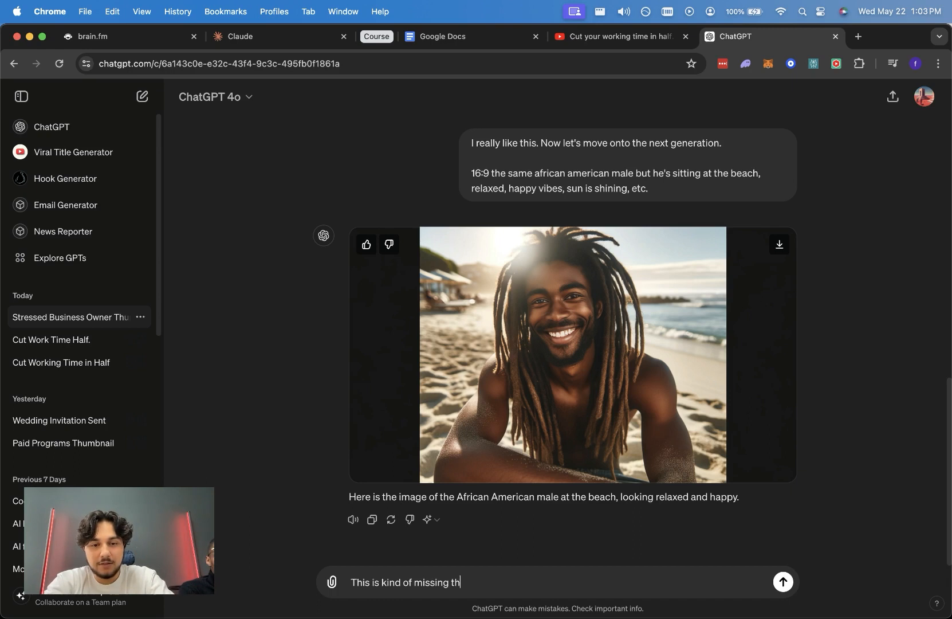
key("BackSpace")
key("BackSpace")
key("BackSpace")
key("BackSpace")
key("BackSpace")
type("e mark.")
key("shift+Return")
Step: Write "What I have envisioned is a more distant shot of the african american male" as the second paragraph of the feedback
type("What I have envisioned is a")
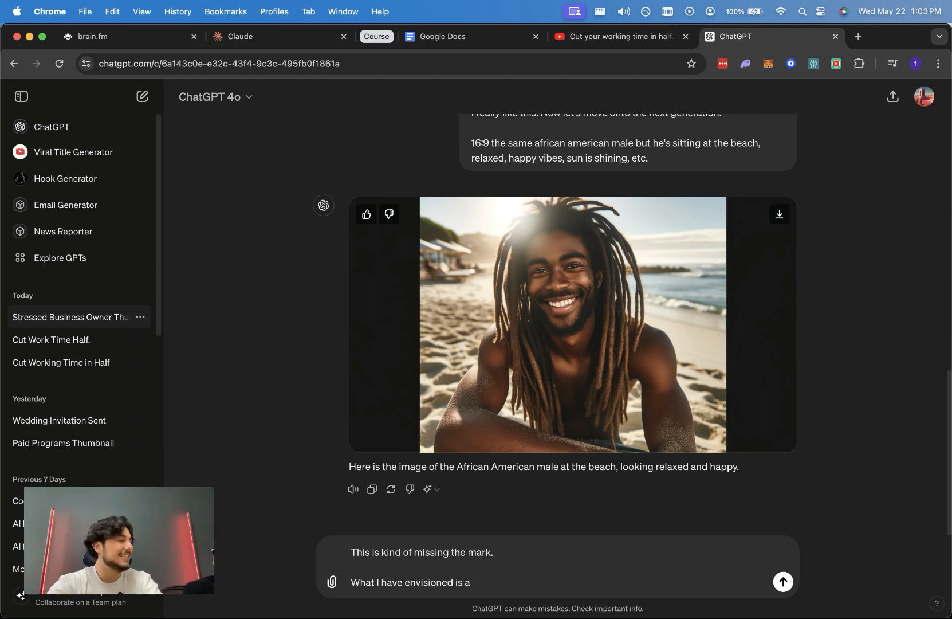
type("more distant shot of")
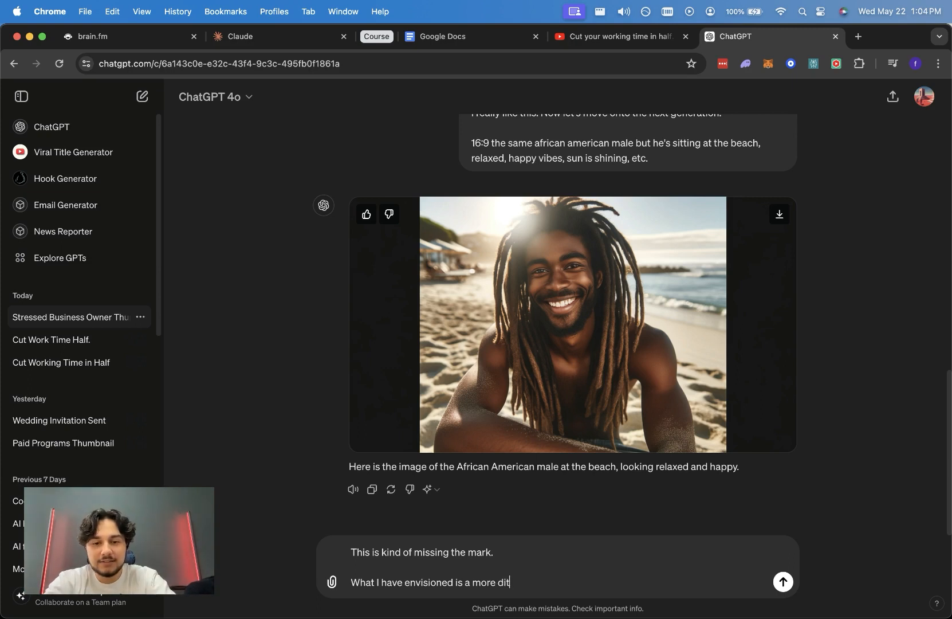
type(" the african american ")
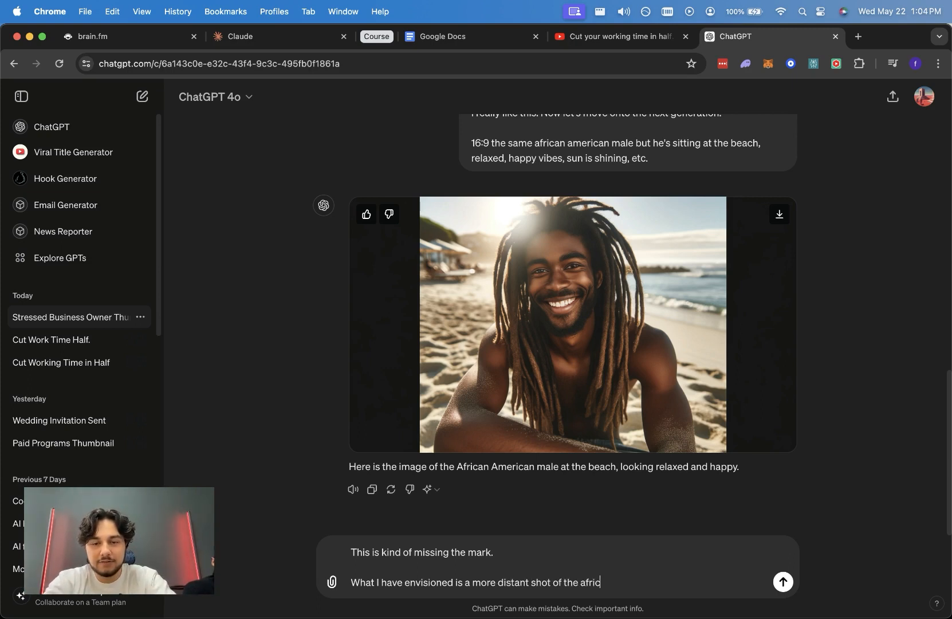
type("male ")
Step: Finish the sentence with "sitting on a lawn chair with a drink in hand, smiling and he has a laptop in his lap." and send the message
type("sitting on a lawn cha")
type("ir with a dri")
type("nk in hand, s")
type("miling and ")
type("he has a laptop i")
type("n his lap.")
key("Return")
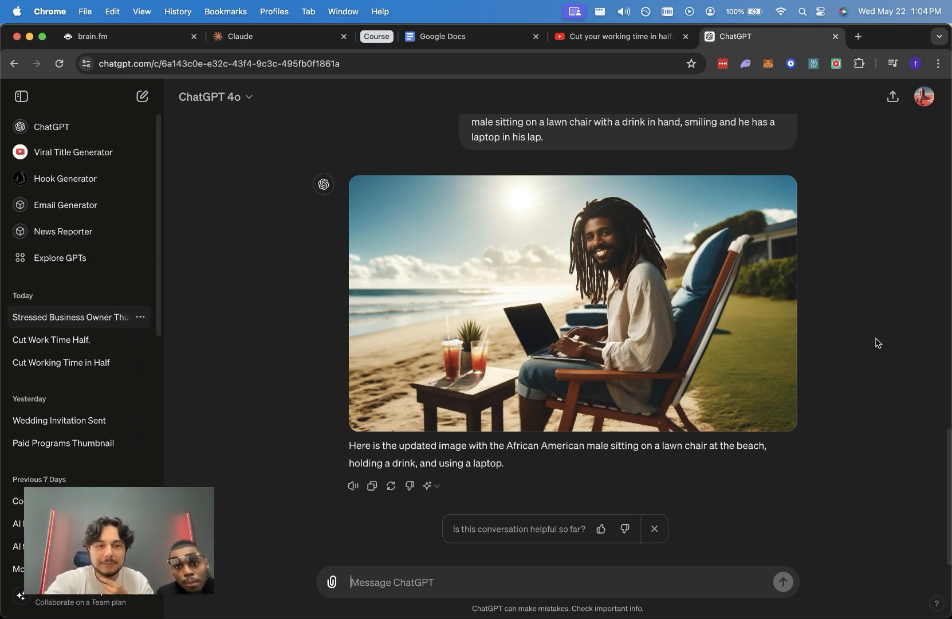
Step: After reviewing the earlier images, start the feedback with "This is great, one adjustment please. Make the subject face the camera a bit more."
scroll(878, 343, "up", 20)
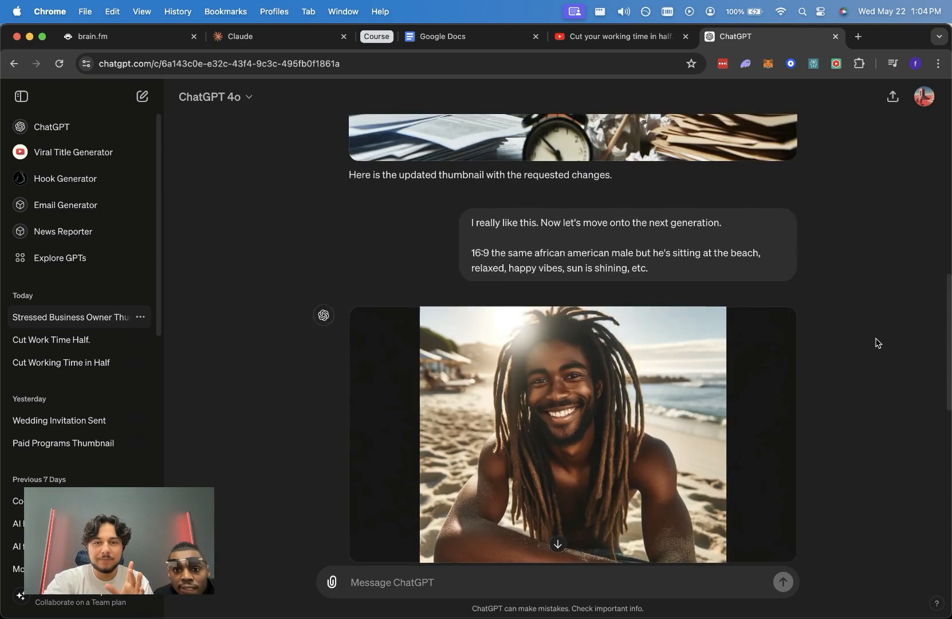
scroll(878, 343, "down", 4)
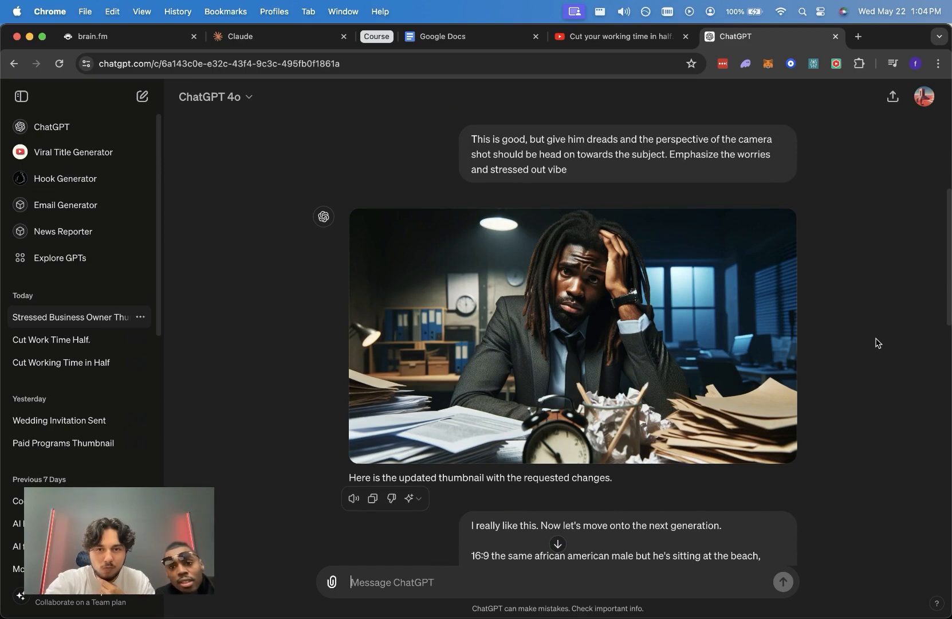
scroll(843, 313, "down", 15)
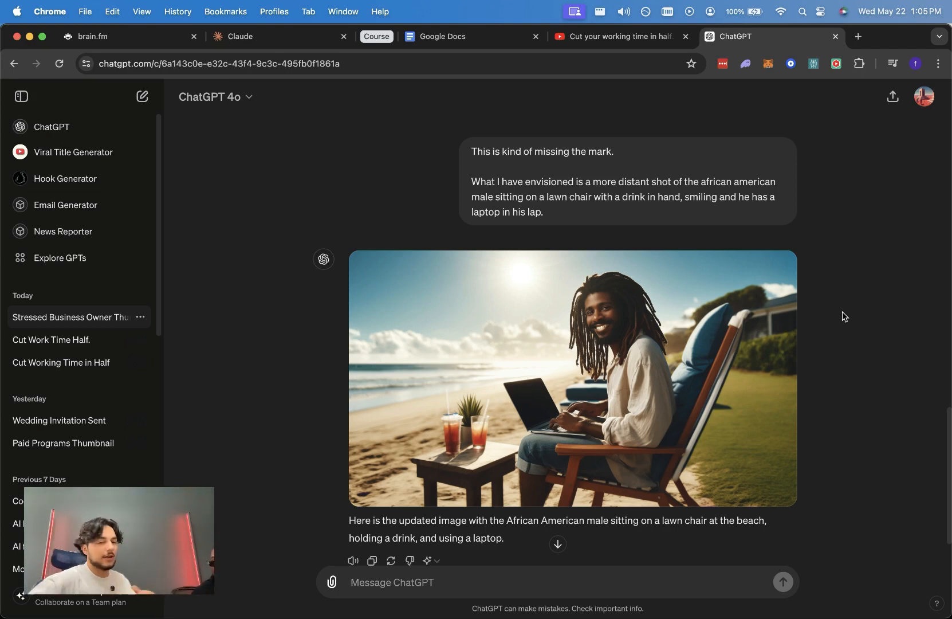
type("This is gre")
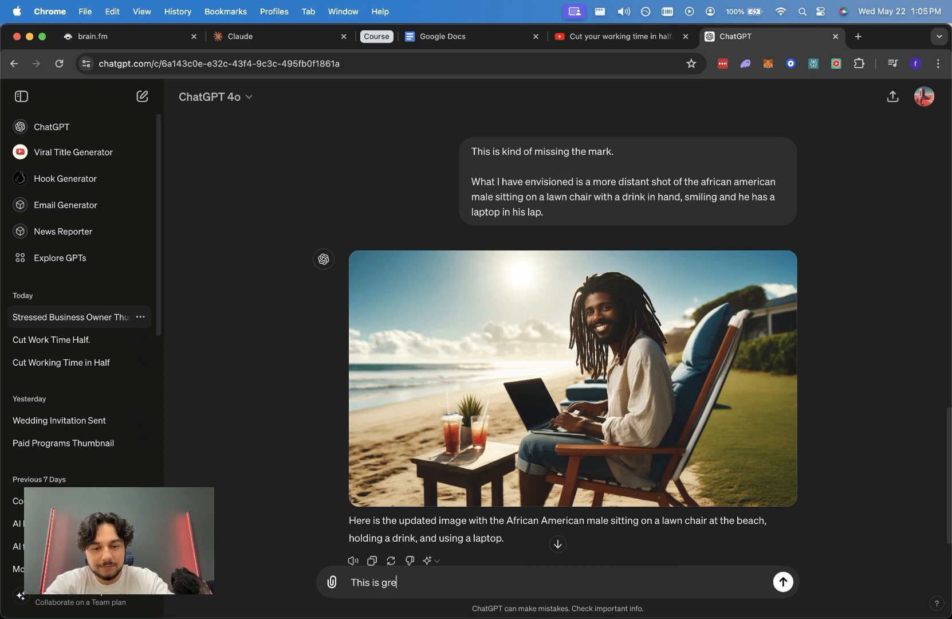
type("at, one adjustment")
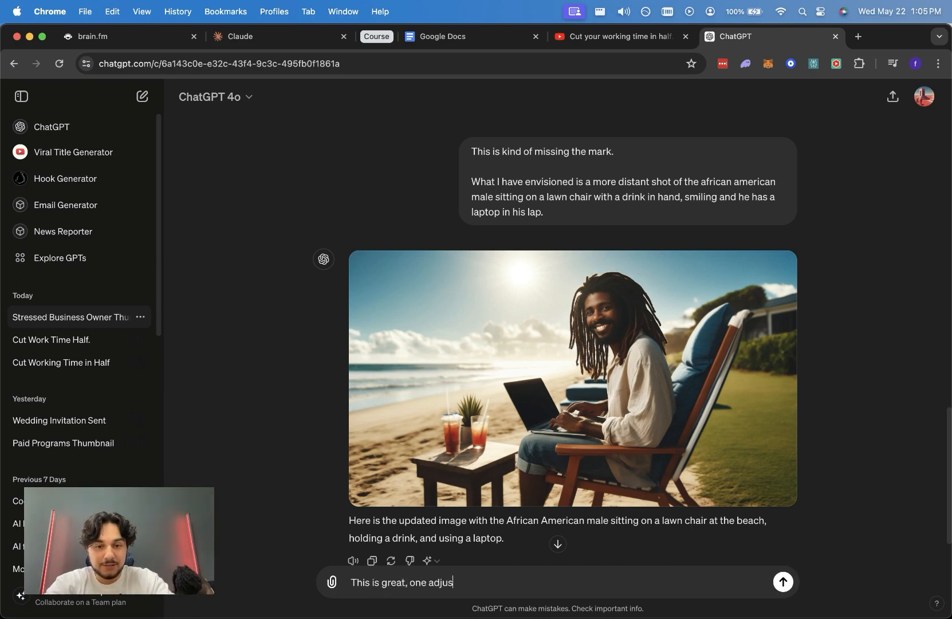
type("ase. Make ")
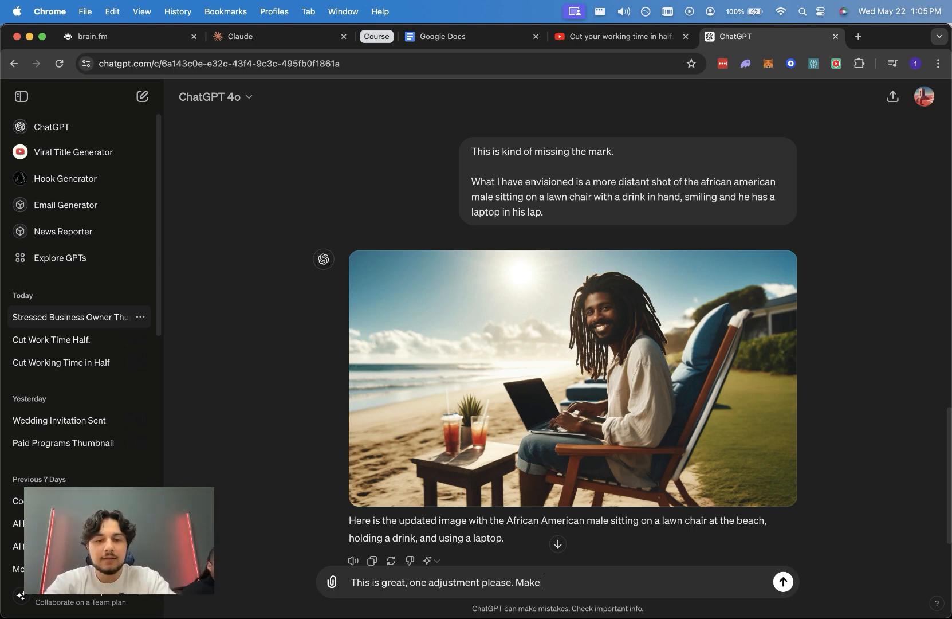
type("the subject face the camera a bit more. All the o")
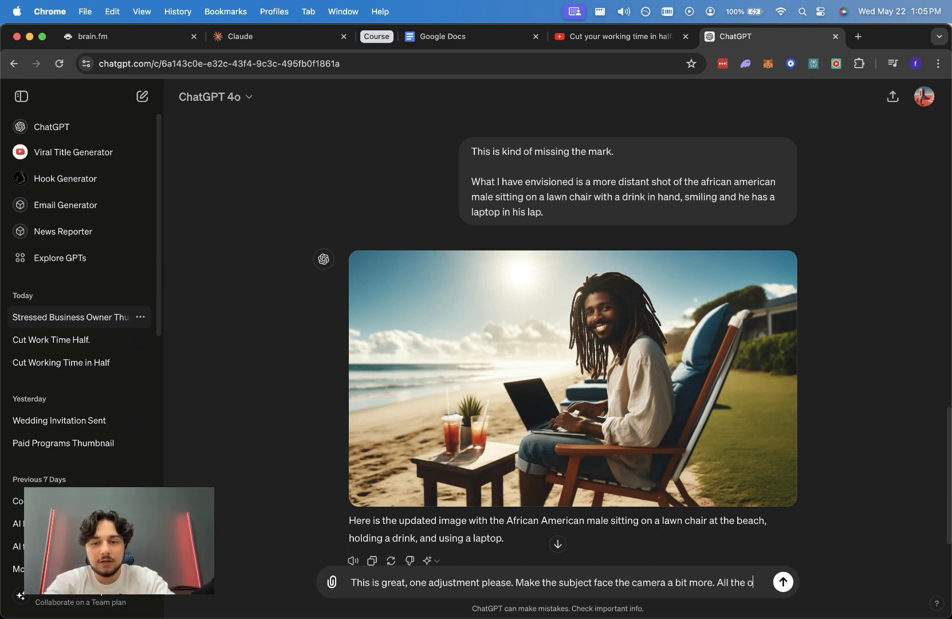
Step: Finish the feedback with "All the other details need to stay." and send it
type("ther detials are")
key("BackSpace")
key("BackSpace")
key("BackSpace")
key("BackSpace")
key("BackSpace")
key("BackSpace")
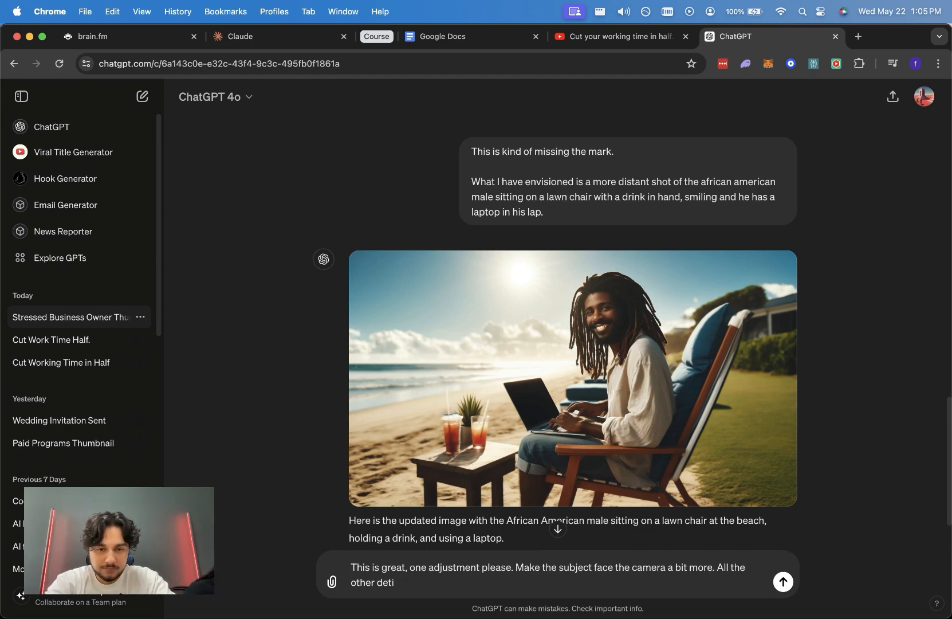
key("BackSpace")
key("BackSpace")
type("ails need to stay.")
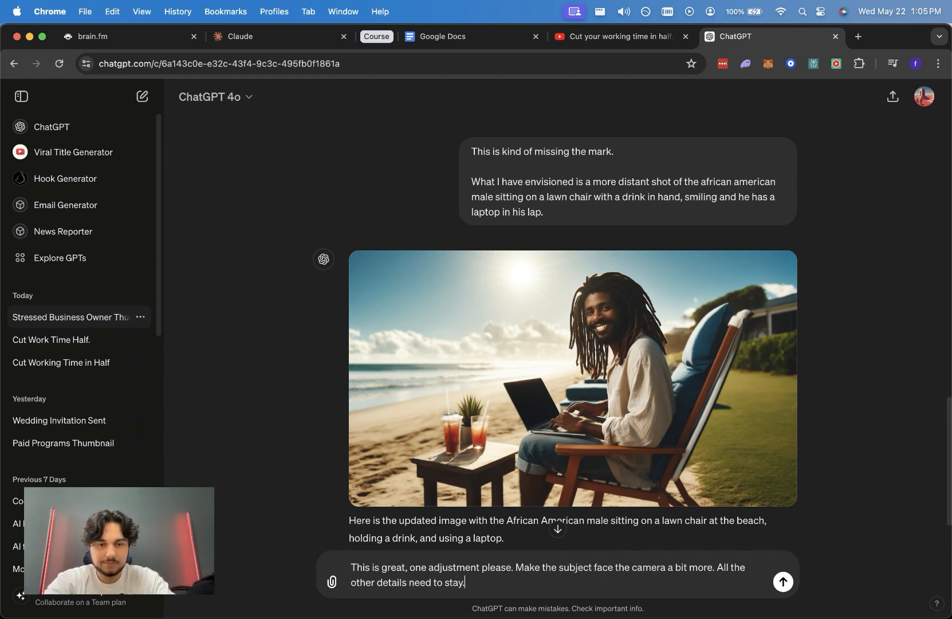
key("Return")
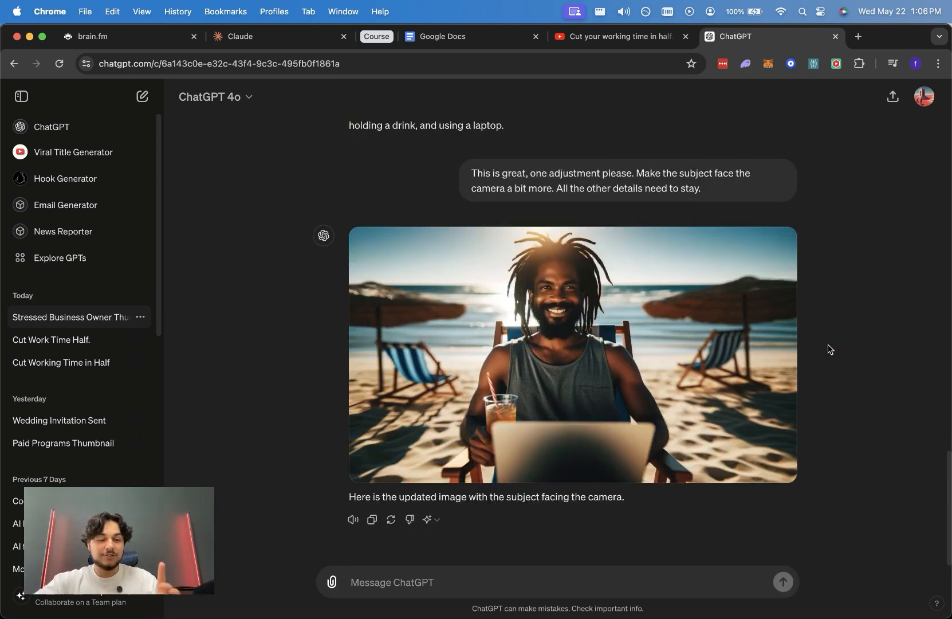
Step: Compare the camera-facing beach image with the earlier generated images in the conversation
scroll(830, 349, "up", 1)
scroll(830, 349, "up", 5)
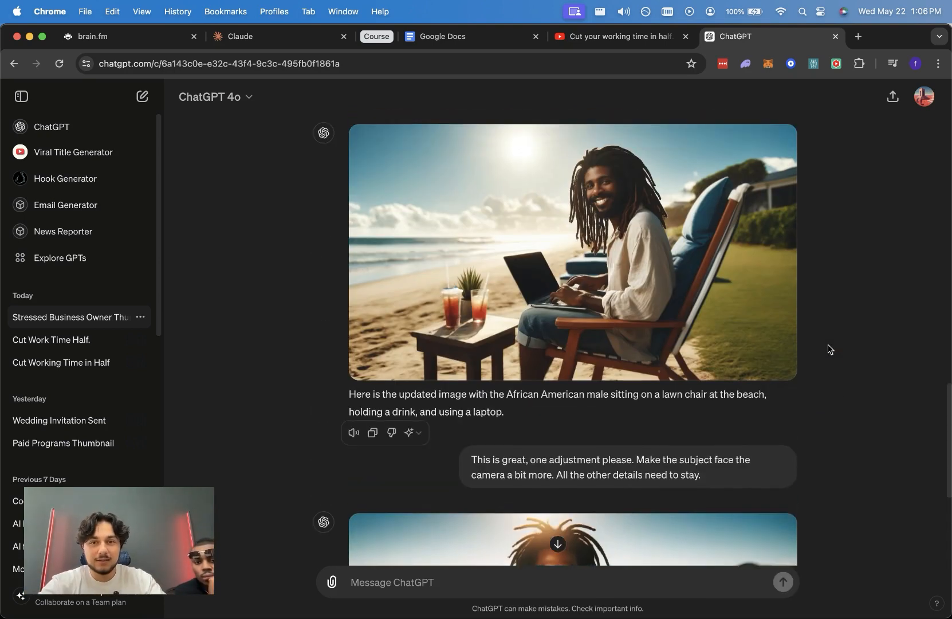
scroll(830, 349, "down", 2)
scroll(830, 349, "up", 1)
scroll(830, 349, "up", 5)
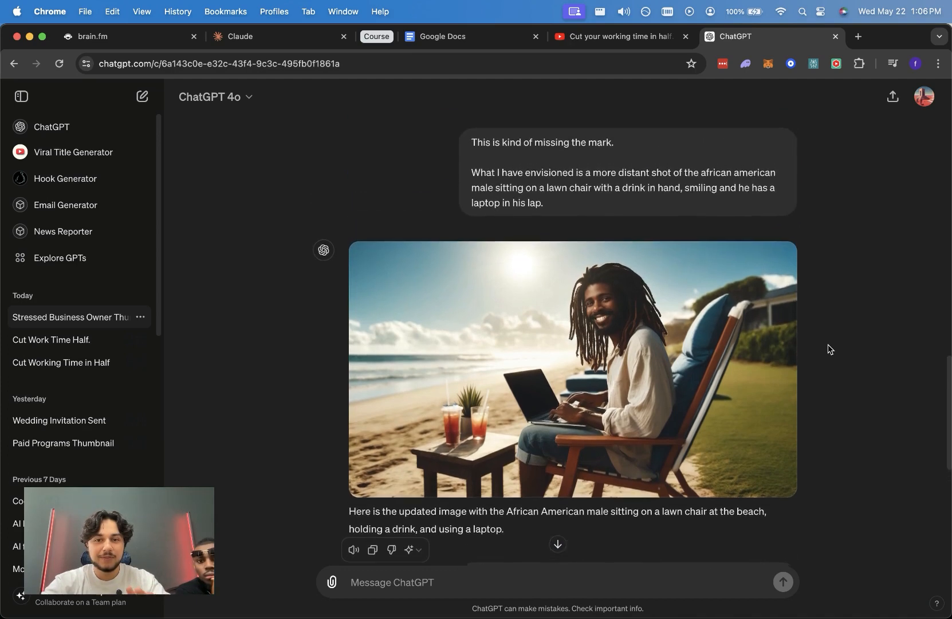
scroll(830, 348, "up", 15)
scroll(830, 349, "down", 20)
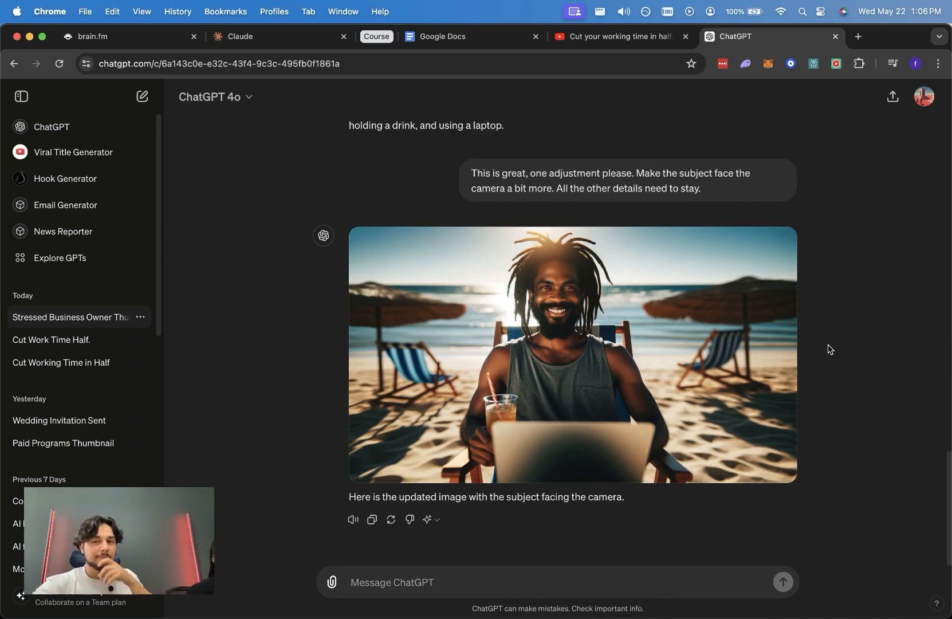
Step: Download the image of the stressed businessman with dreads at the cluttered desk and dismiss the download notice
scroll(515, 261, "up", 15)
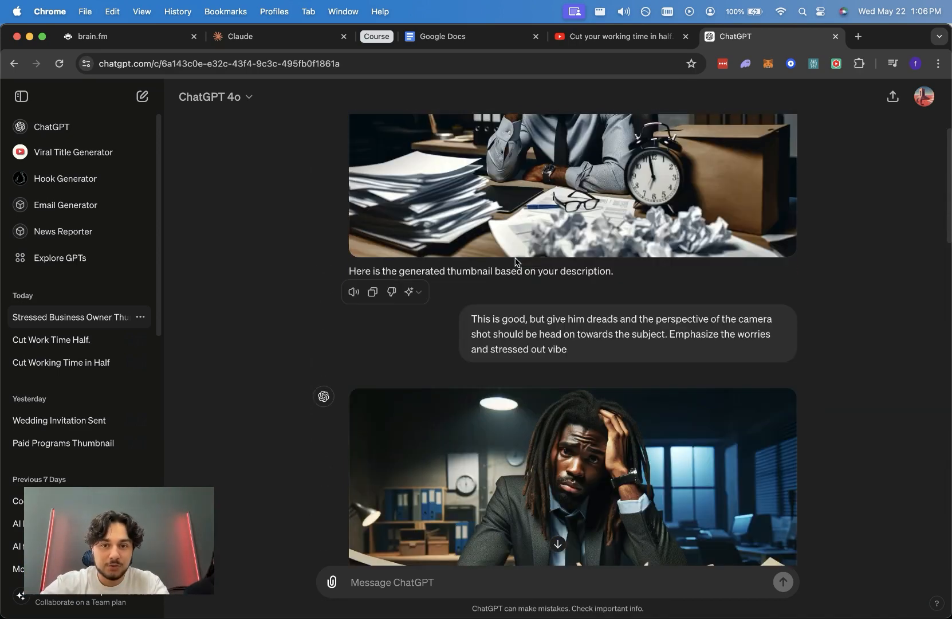
scroll(573, 304, "down", 3)
left_click(780, 273)
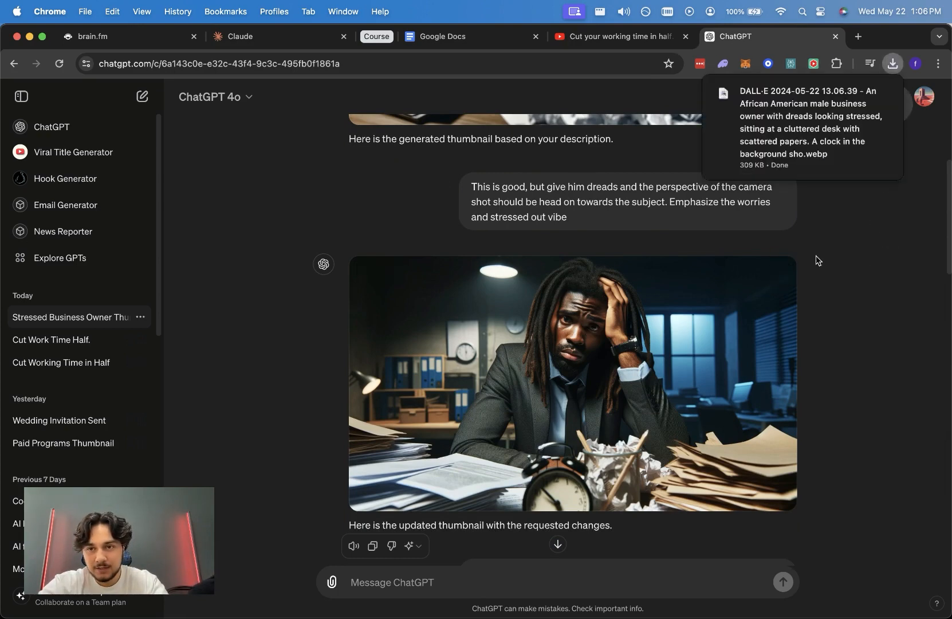
scroll(816, 260, "down", 5)
left_click(846, 215)
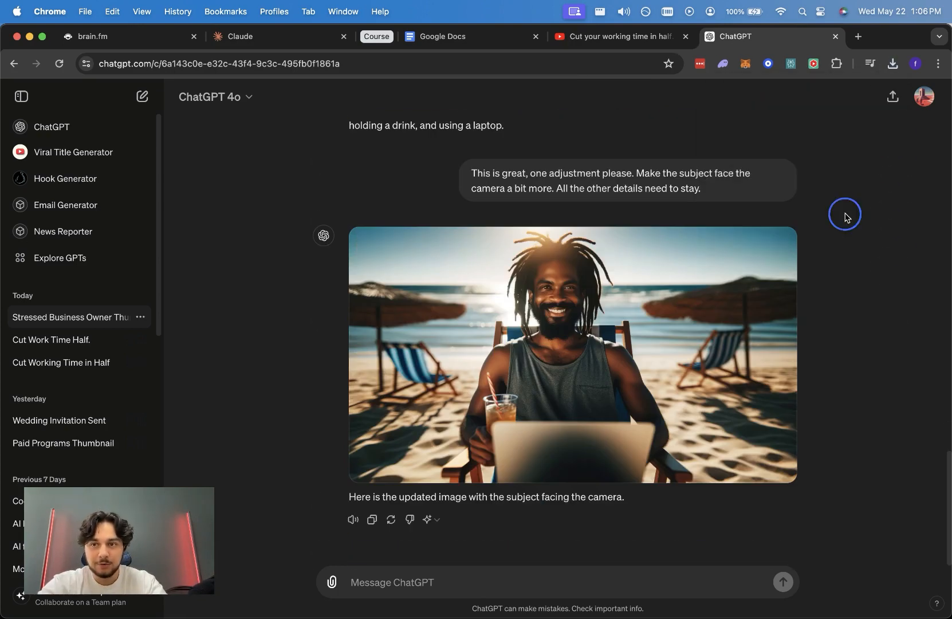
Step: Start the InsightFaceSwap /saveid command in the general channel of Discord
mouse_move(265, 595)
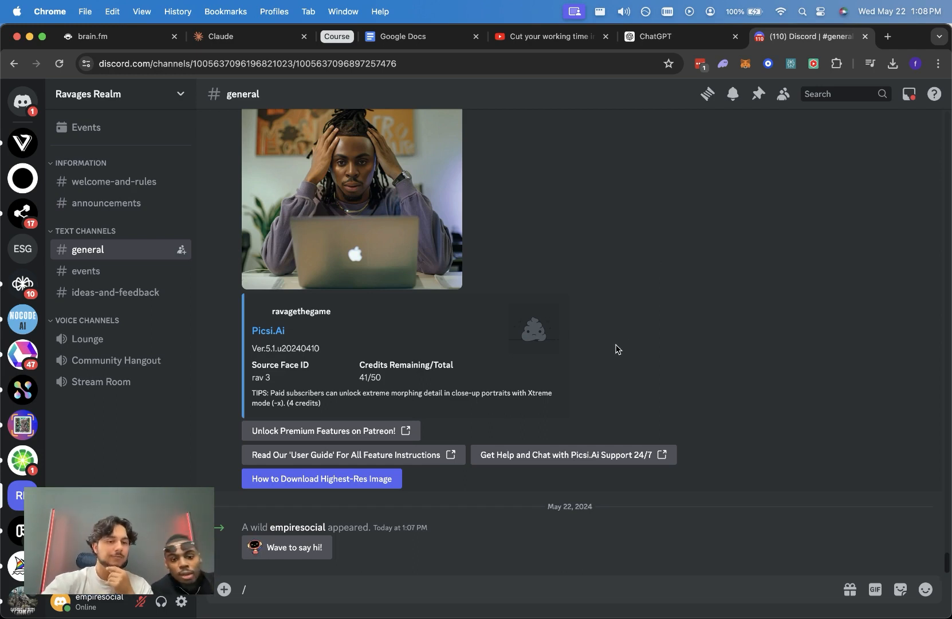
key("BackSpace")
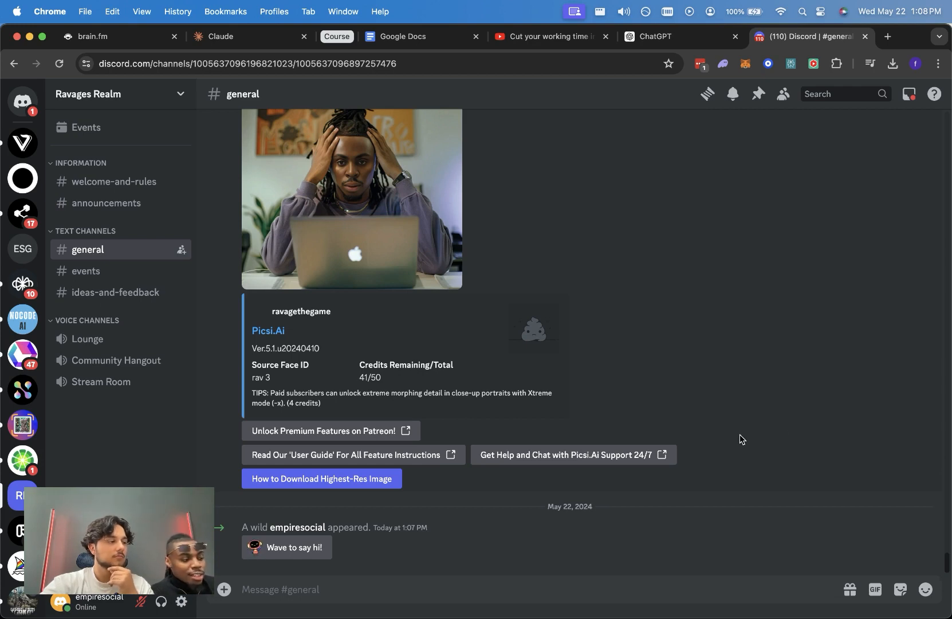
type("/set")
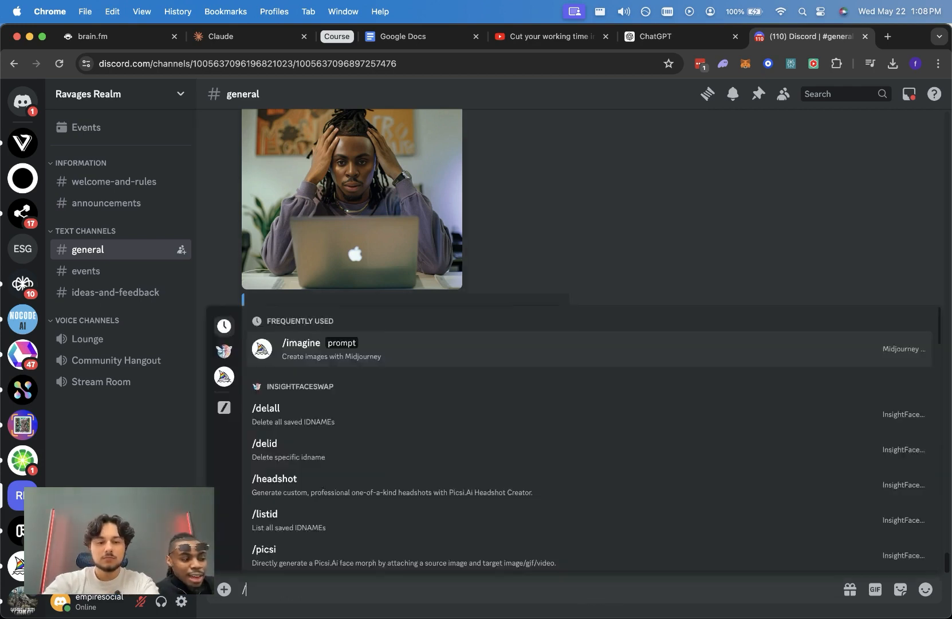
key("BackSpace")
key("BackSpace")
key("BackSpace")
type("saveid")
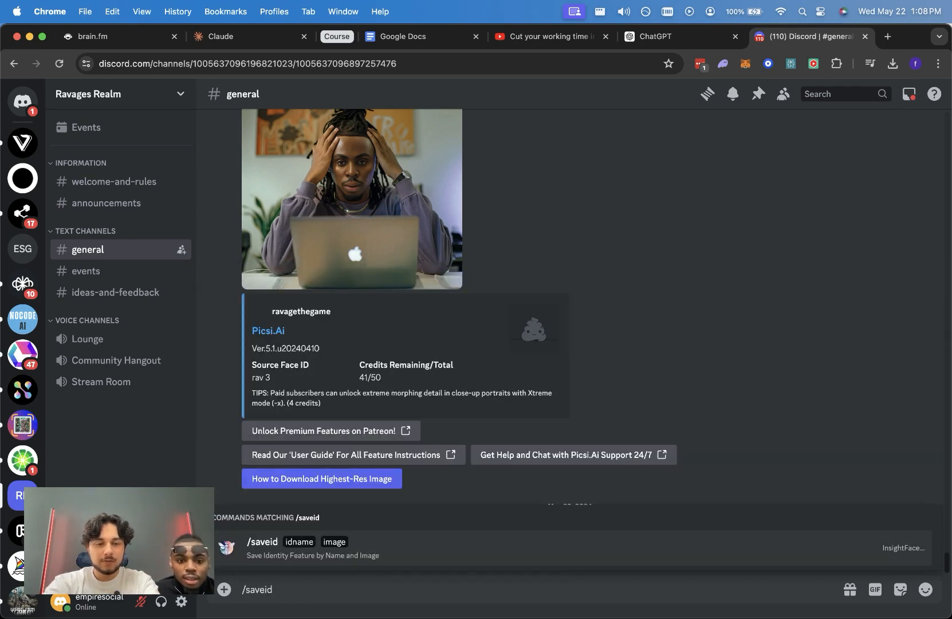
key("Return")
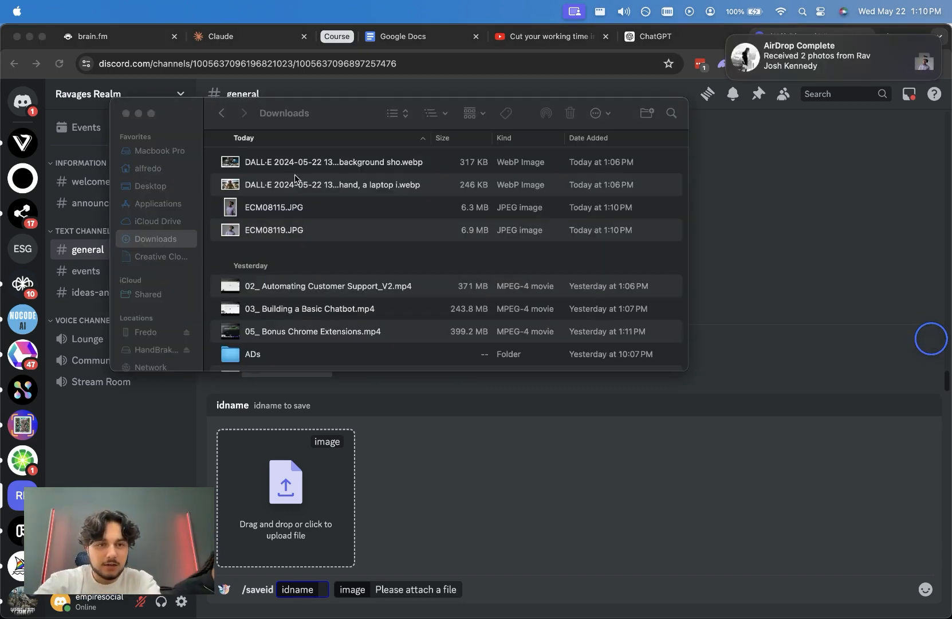
Step: Preview ECM08115.JPG and ECM08119.JPG in Downloads, and attach ECM08119.JPG as the image for the /saveid command
left_click(272, 204)
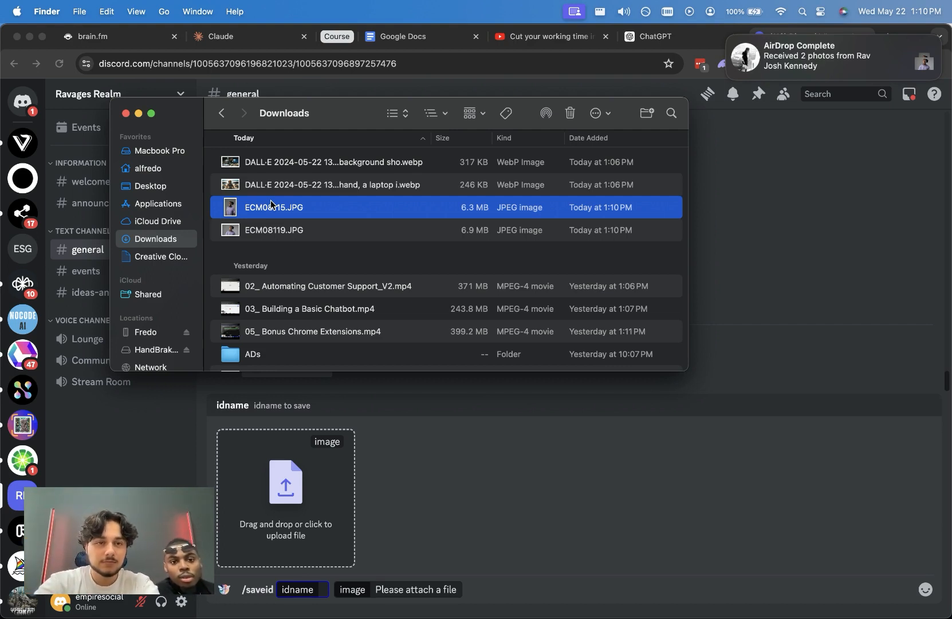
key("space")
key("space")
left_click(259, 238)
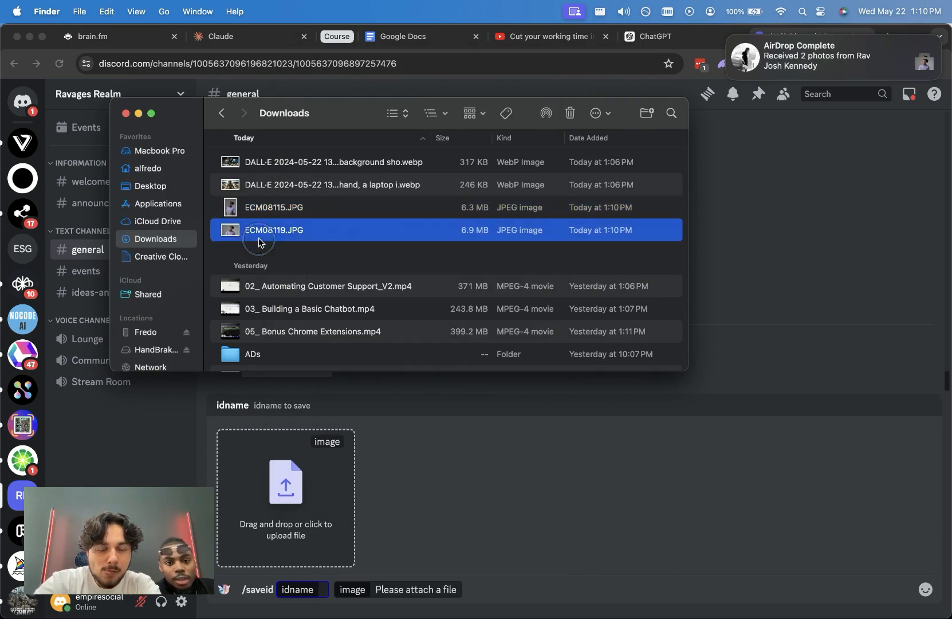
key("space")
key("space")
left_click_drag(268, 231, 280, 516)
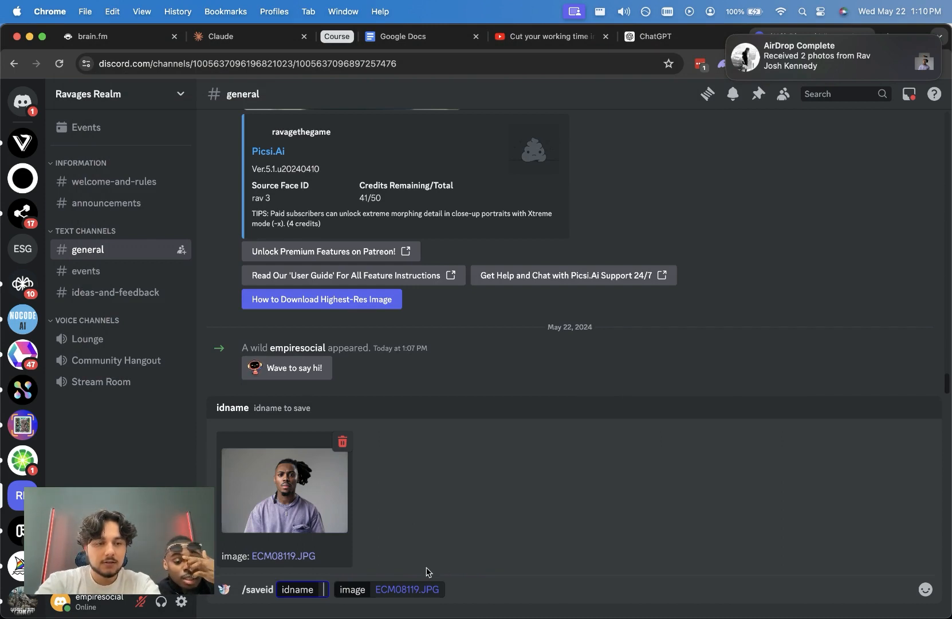
Step: Set the idname of the attached photo to "sad" and send the command
type("fru")
key("BackSpace")
key("BackSpace")
key("BackSpace")
type("sad")
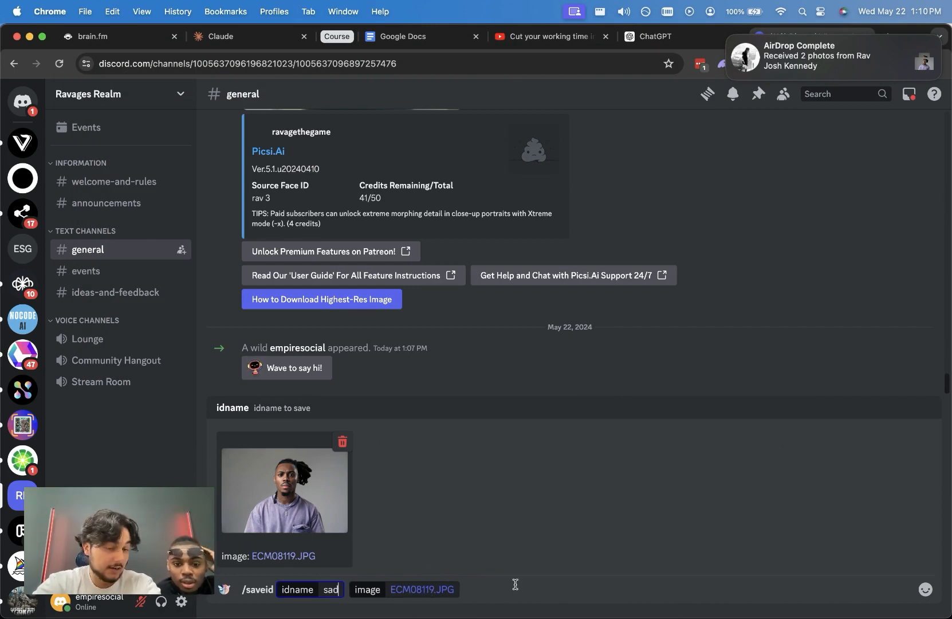
key("Return")
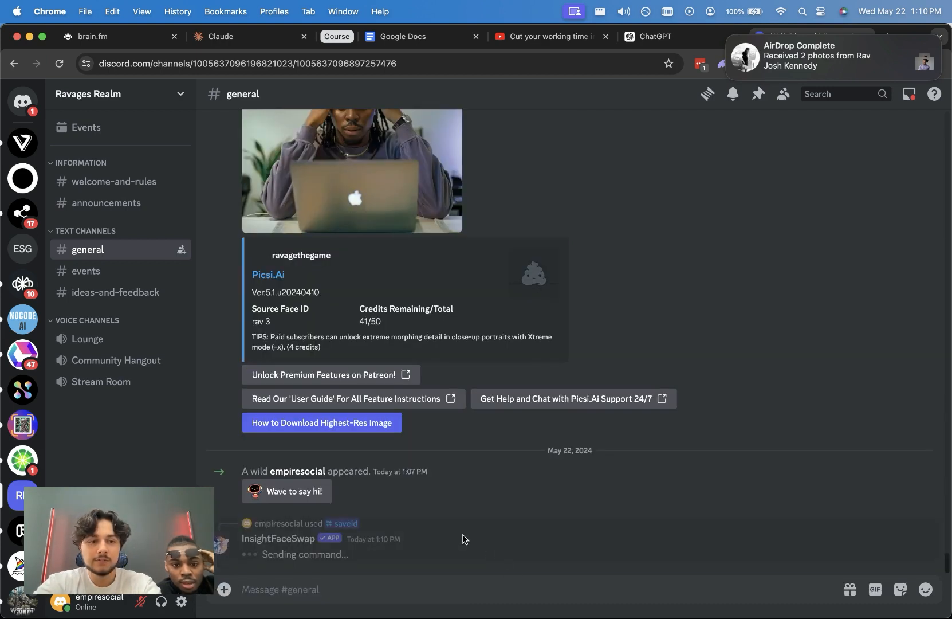
Step: Save a second identity with /saveid, using ECM08115.JPG from Downloads and the idname "happy"
type("/")
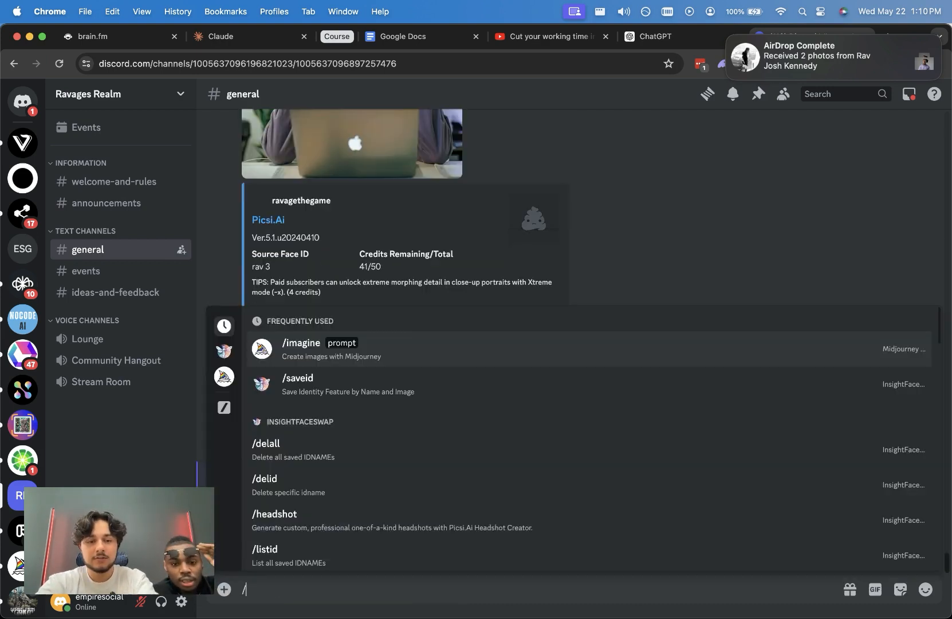
type("sav")
key("Return")
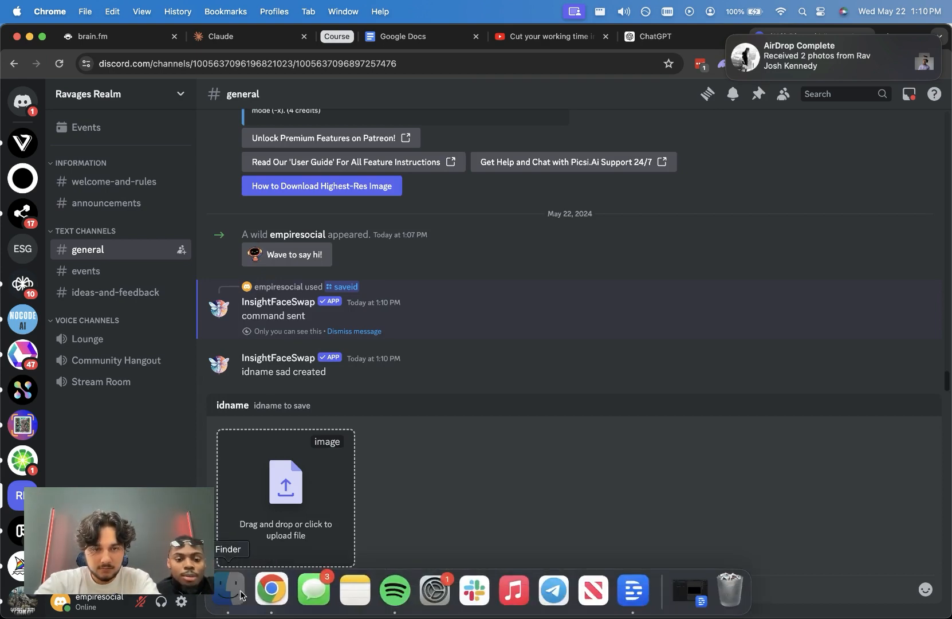
left_click(241, 595)
left_click(267, 208)
left_click_drag(267, 210, 283, 470)
type("happy")
key("Return")
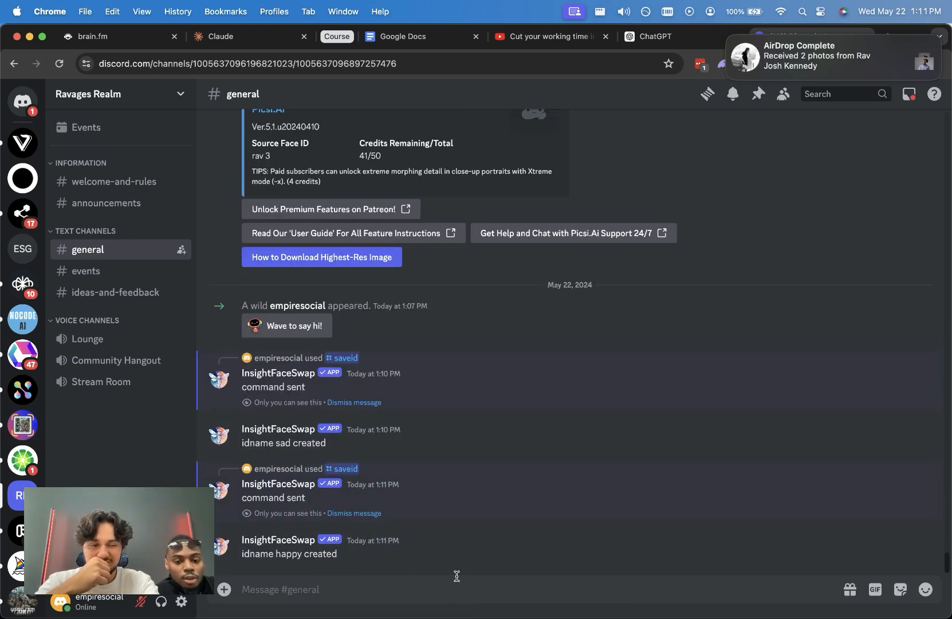
Step: Start the InsightFaceSwap /swapid command in the general channel
left_click(457, 576)
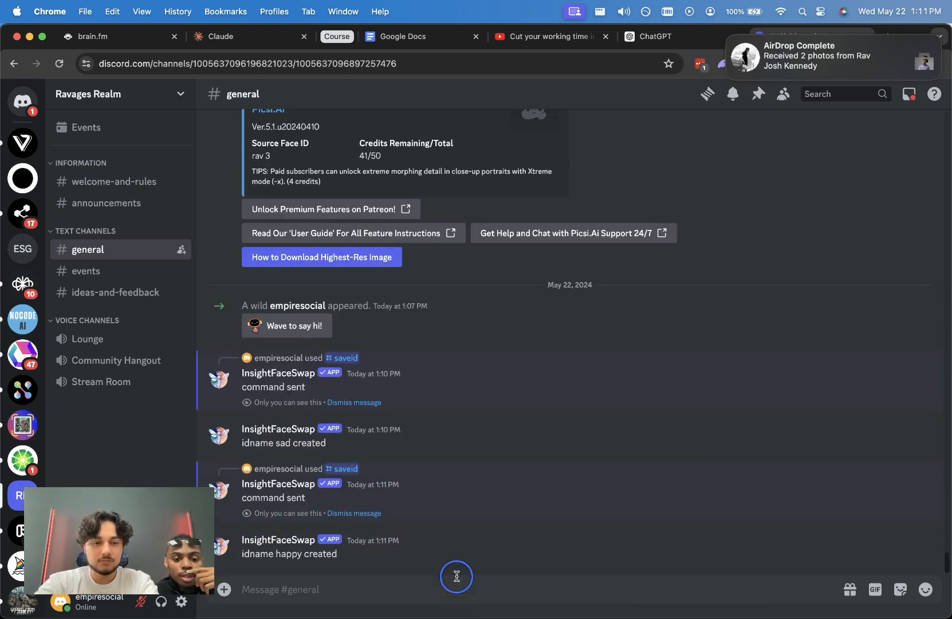
type("/")
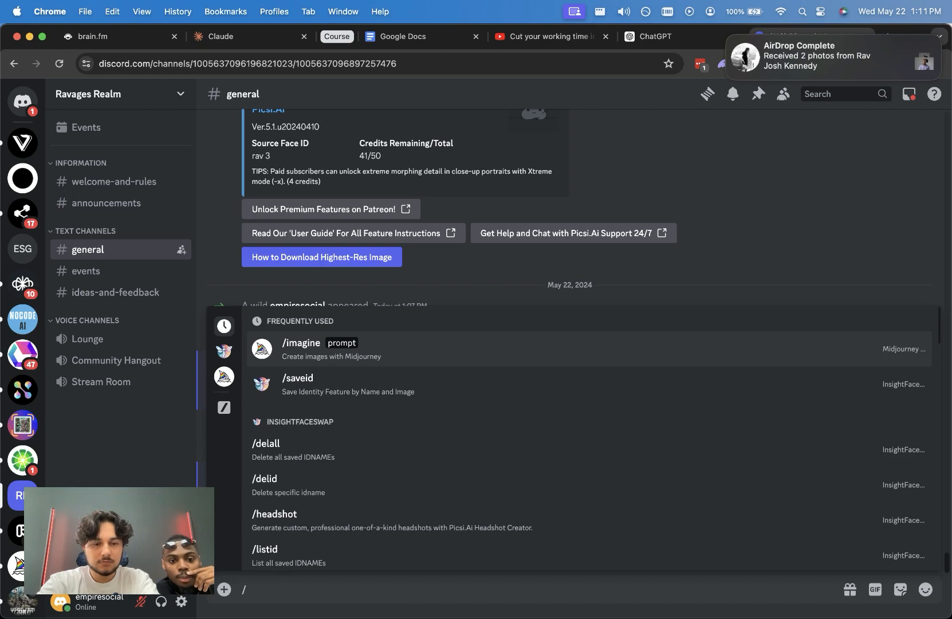
type("swap")
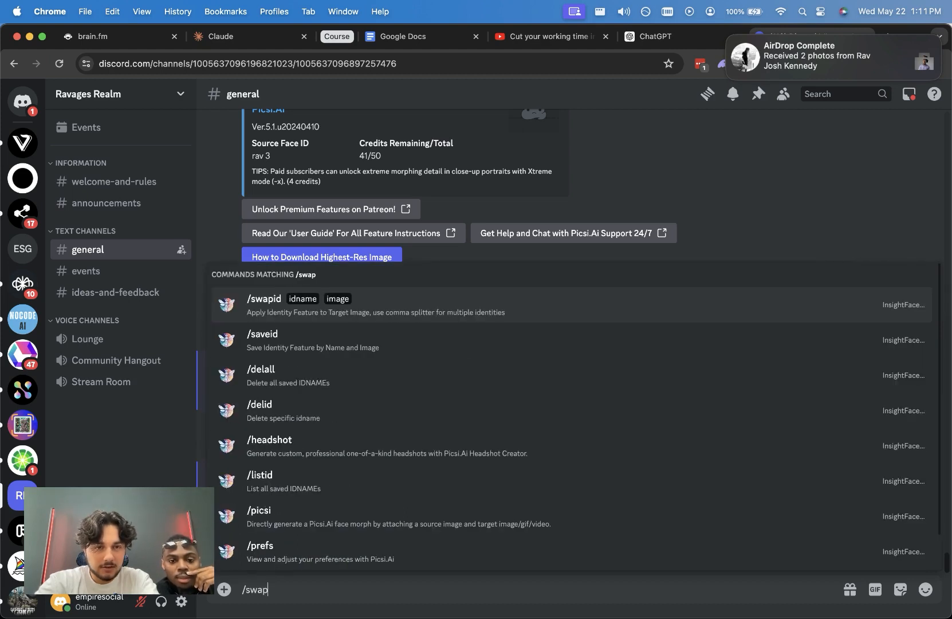
key("Return")
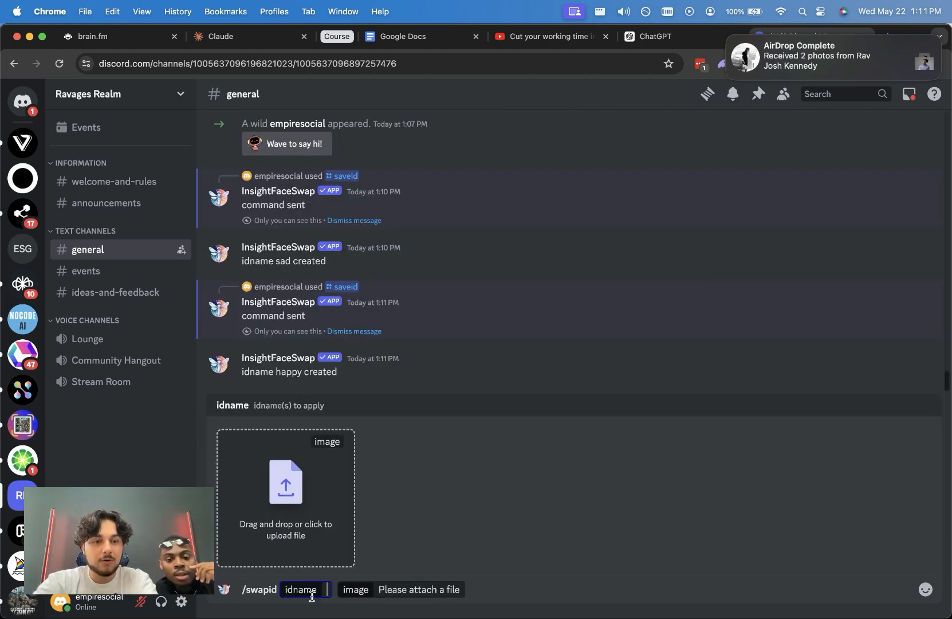
Step: Attach the stressed-at-desk DALL·E image from Downloads to the /swapid command, set the idname to "sad" and send it
mouse_move(275, 616)
left_click(240, 590)
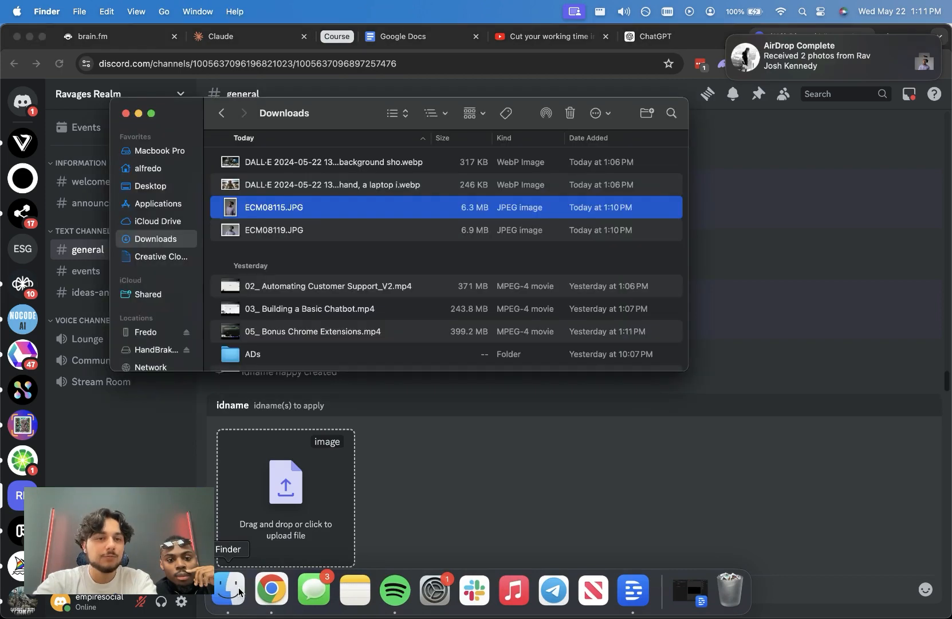
left_click(266, 184)
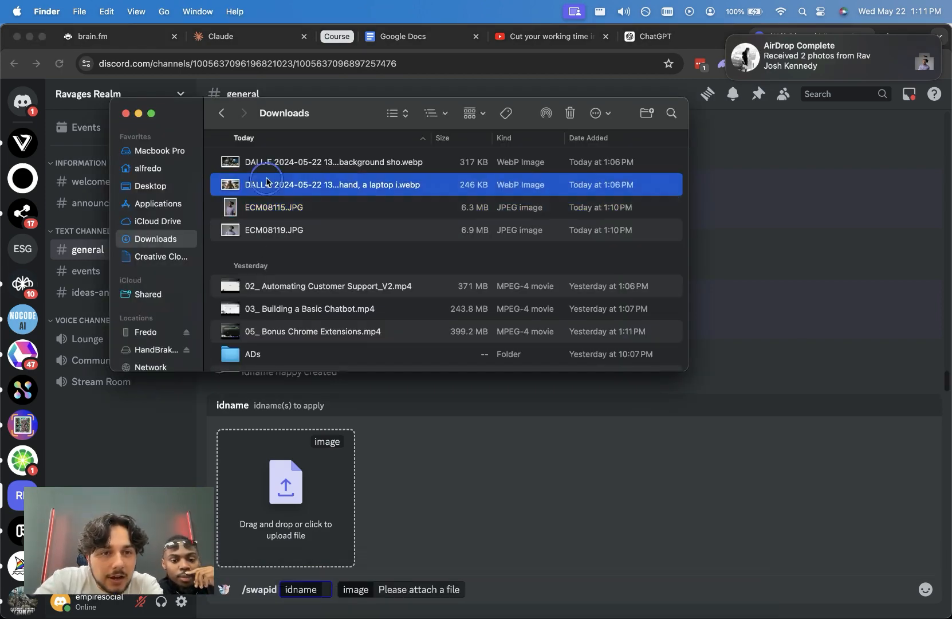
key("space")
key("space")
left_click(297, 161)
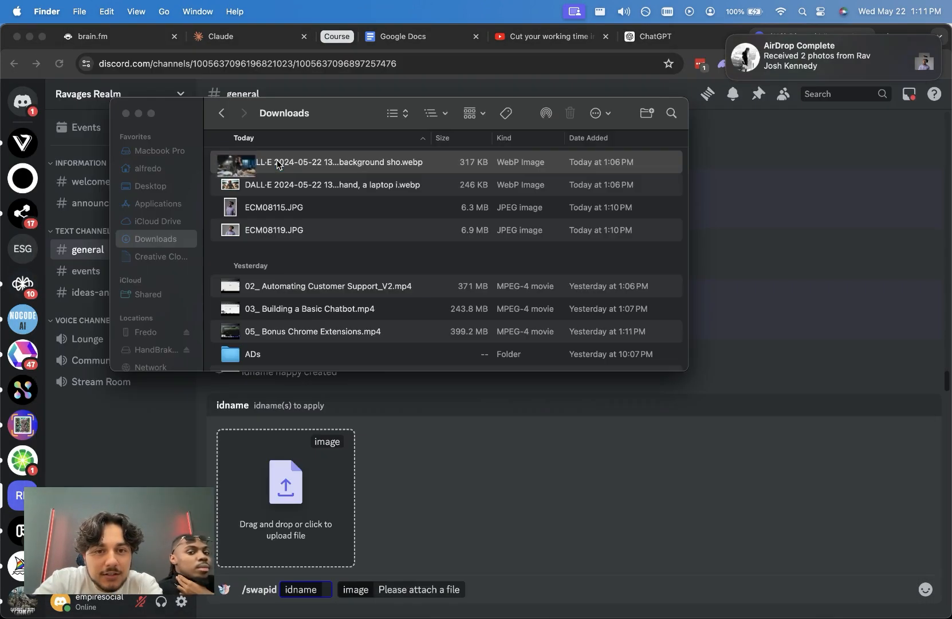
left_click_drag(297, 161, 281, 453)
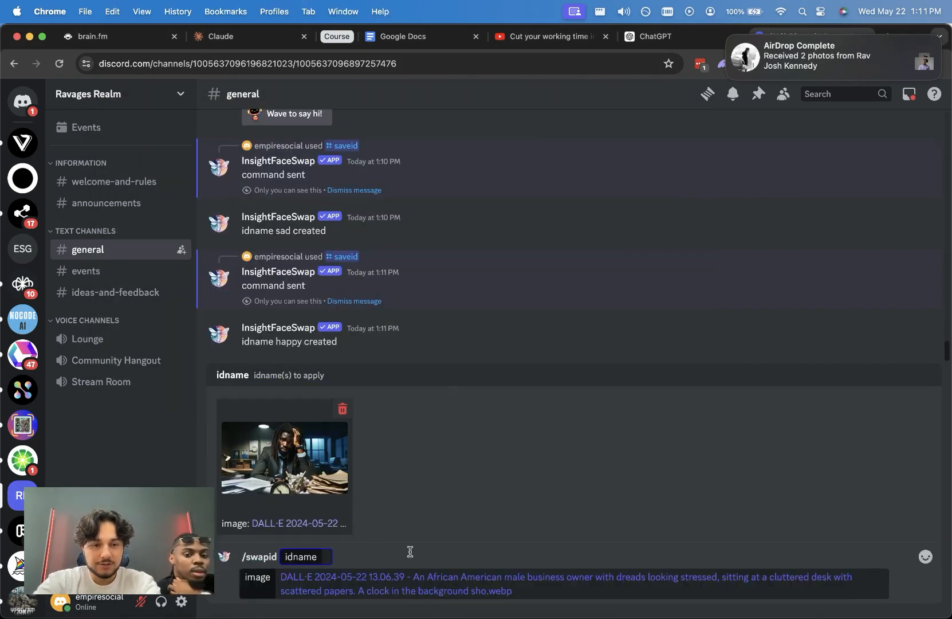
type("sad")
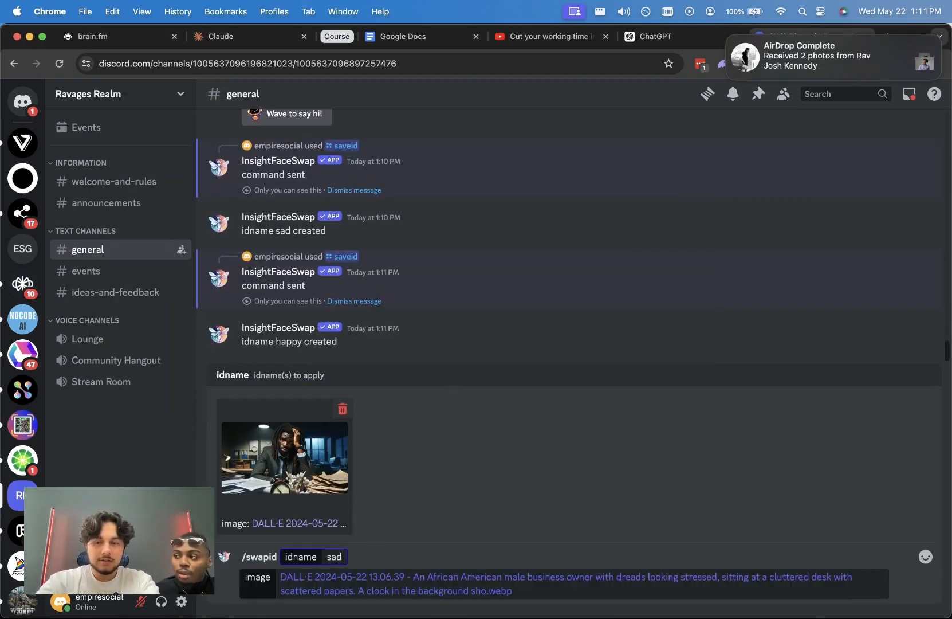
key("Return")
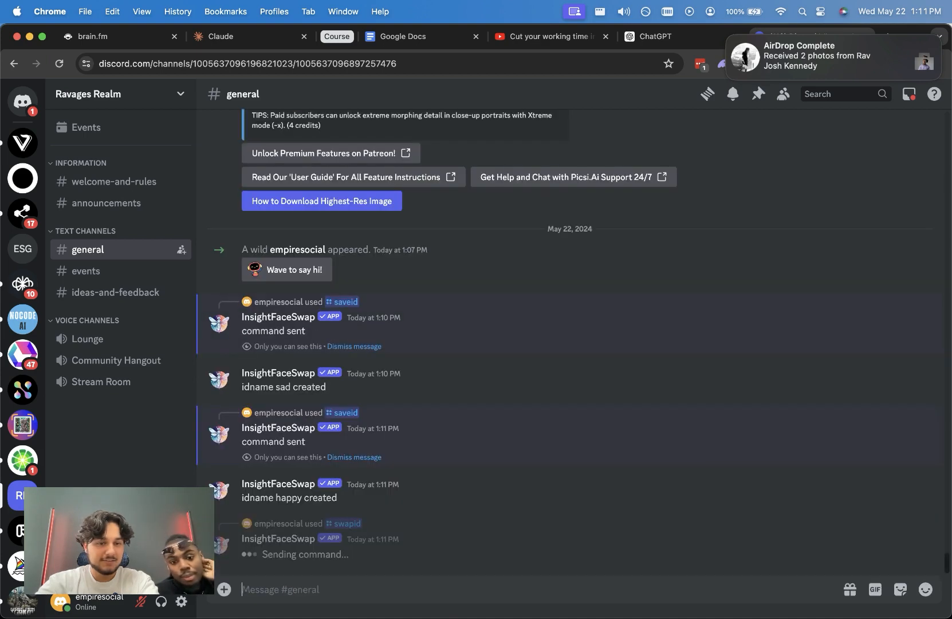
Step: Send a second /swapid command with the beach DALL·E image from Downloads and the idname "happy"
type("/swapid idname image")
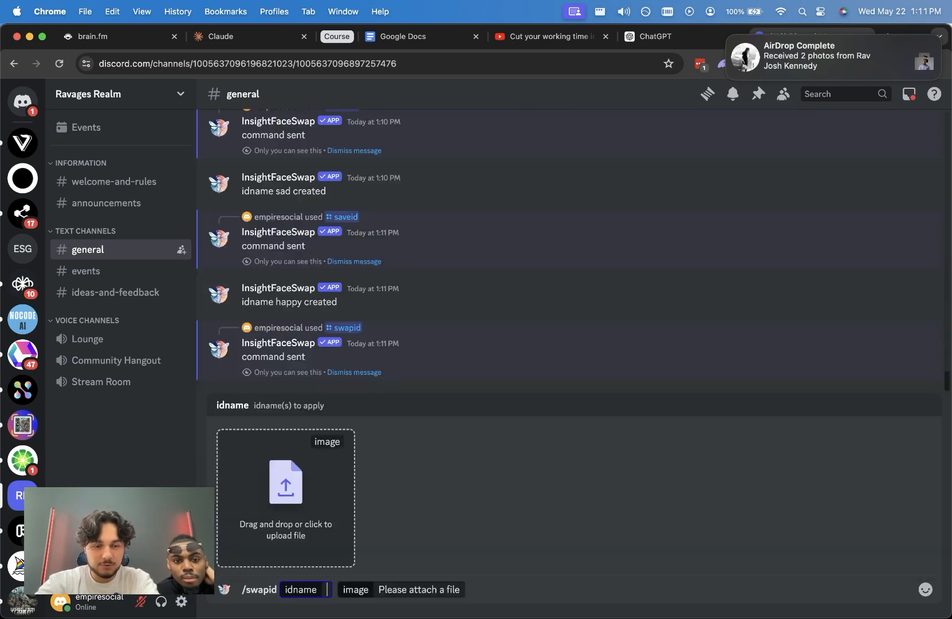
key("Return")
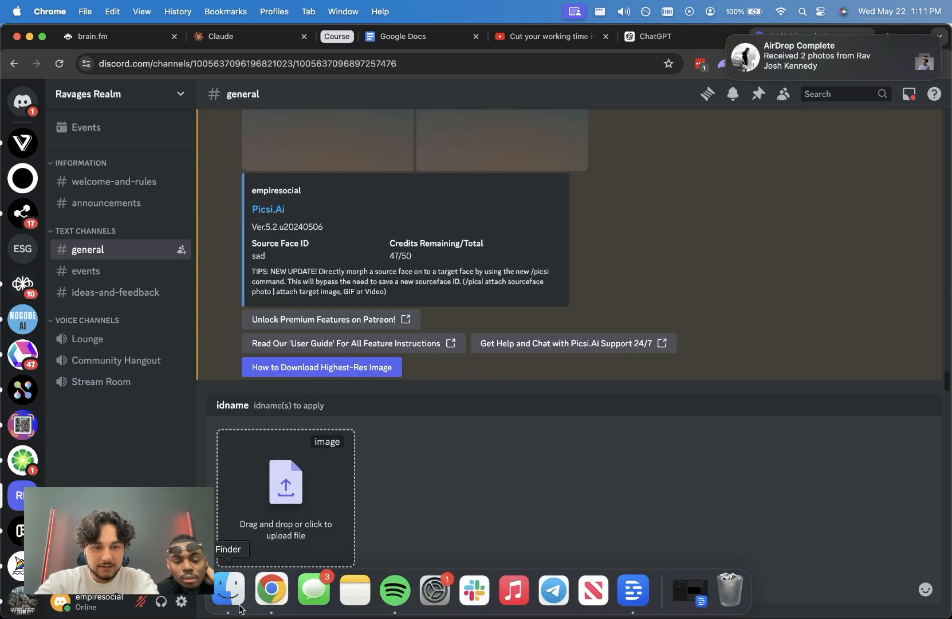
left_click(241, 588)
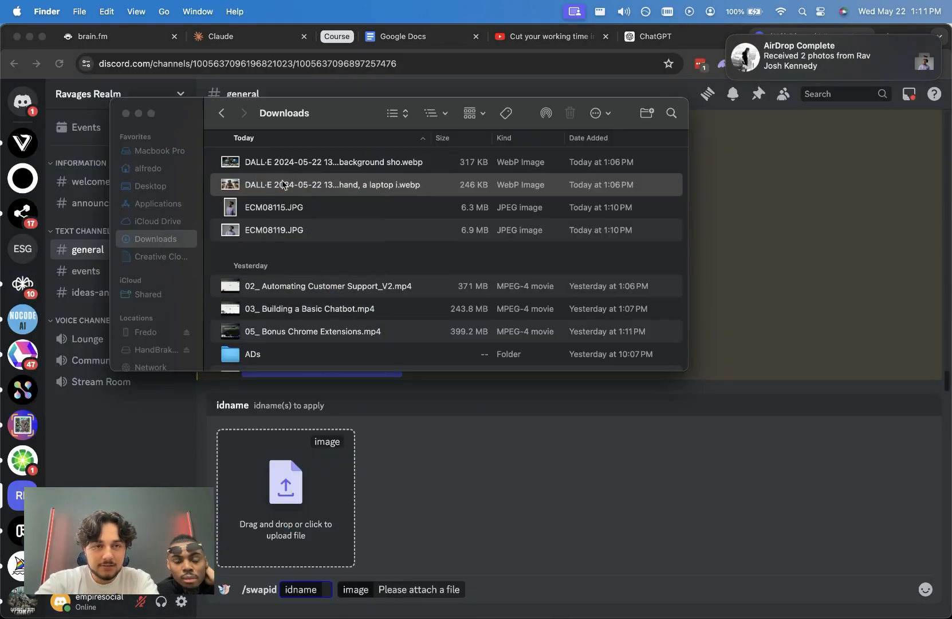
left_click_drag(293, 185, 284, 504)
type("happy")
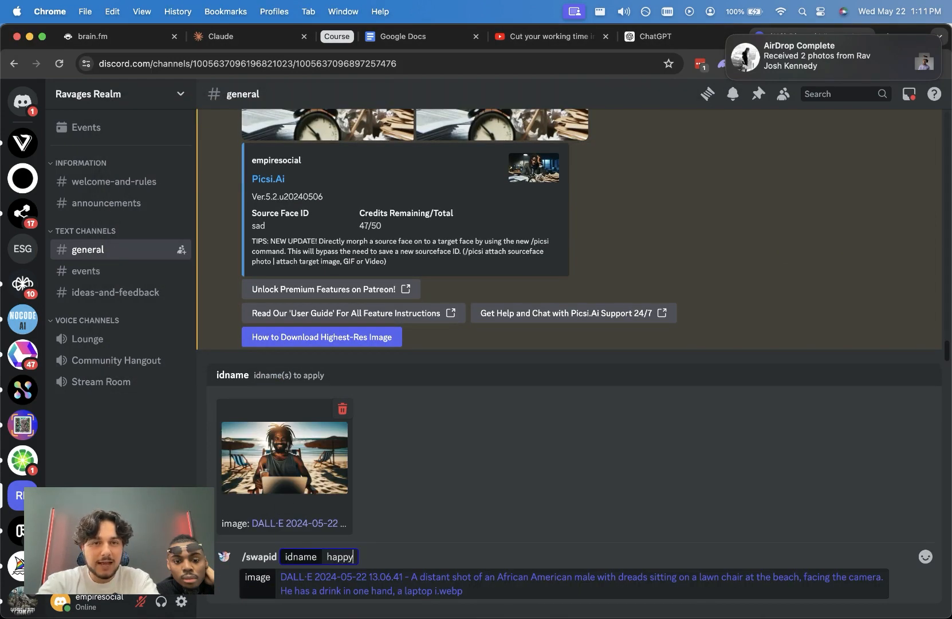
key("Return")
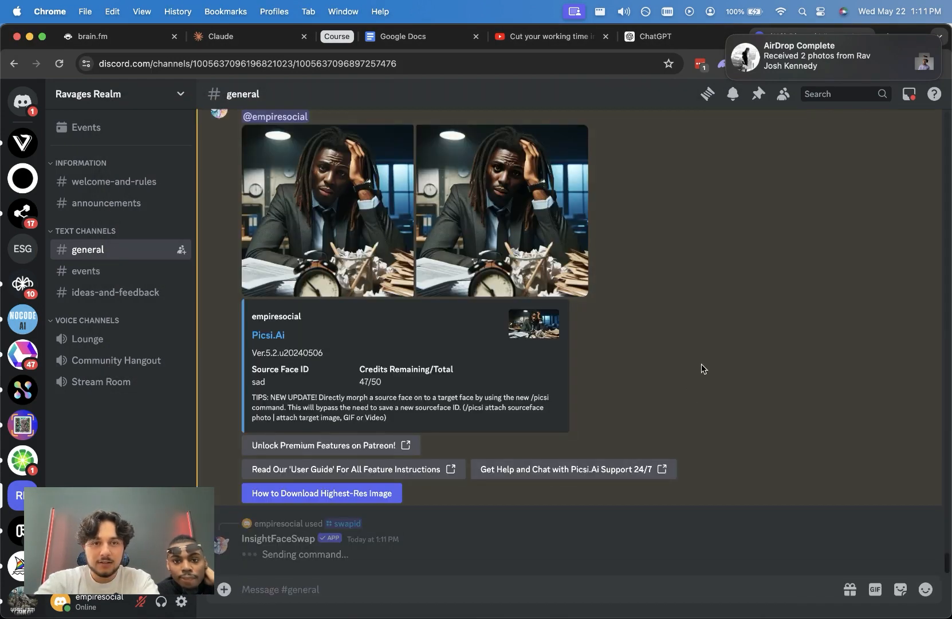
Step: Enlarge the face-swapped desk and beach images one after the other to examine the results
left_click(530, 259)
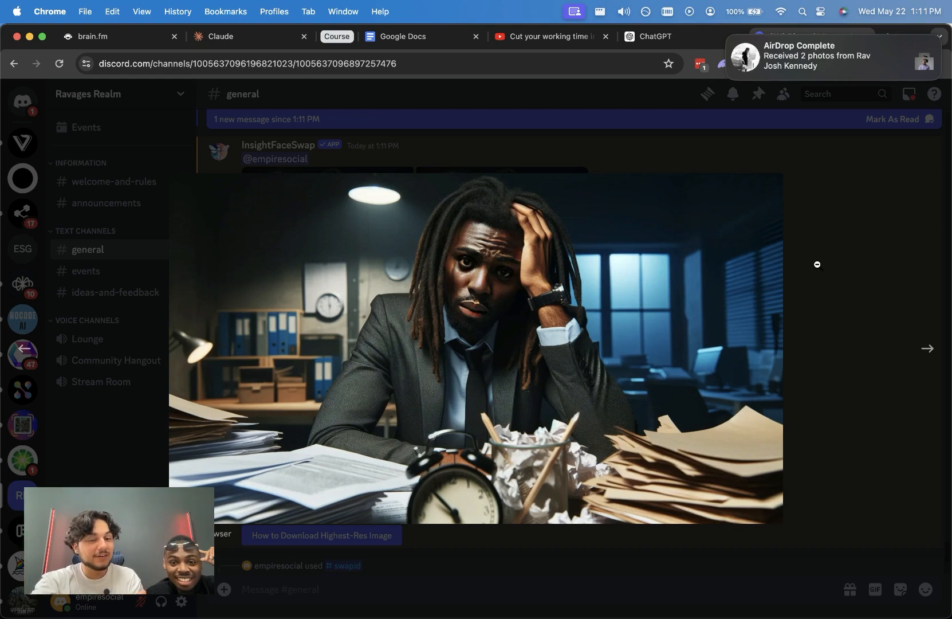
left_click(817, 264)
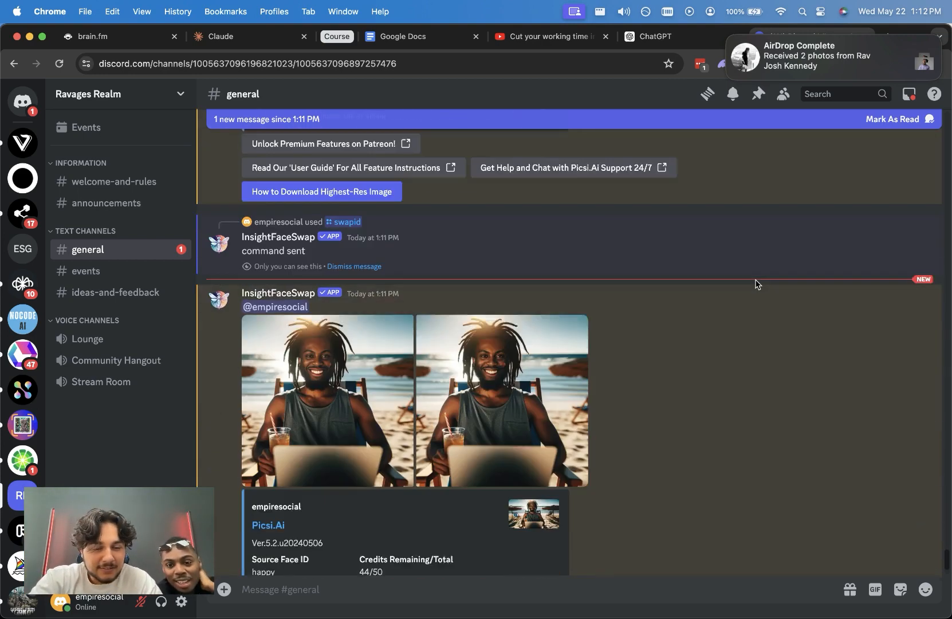
left_click(355, 362)
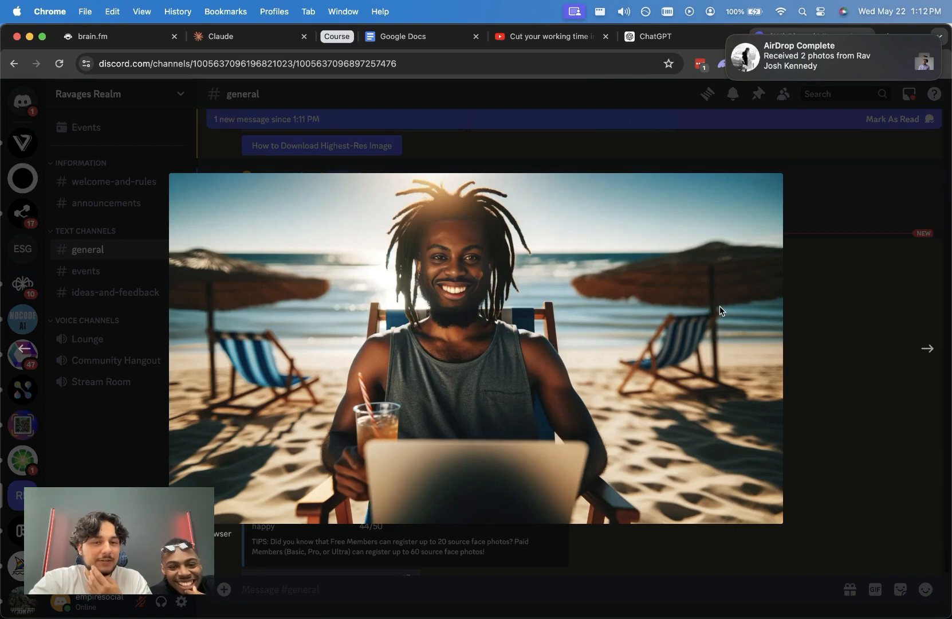
left_click(849, 295)
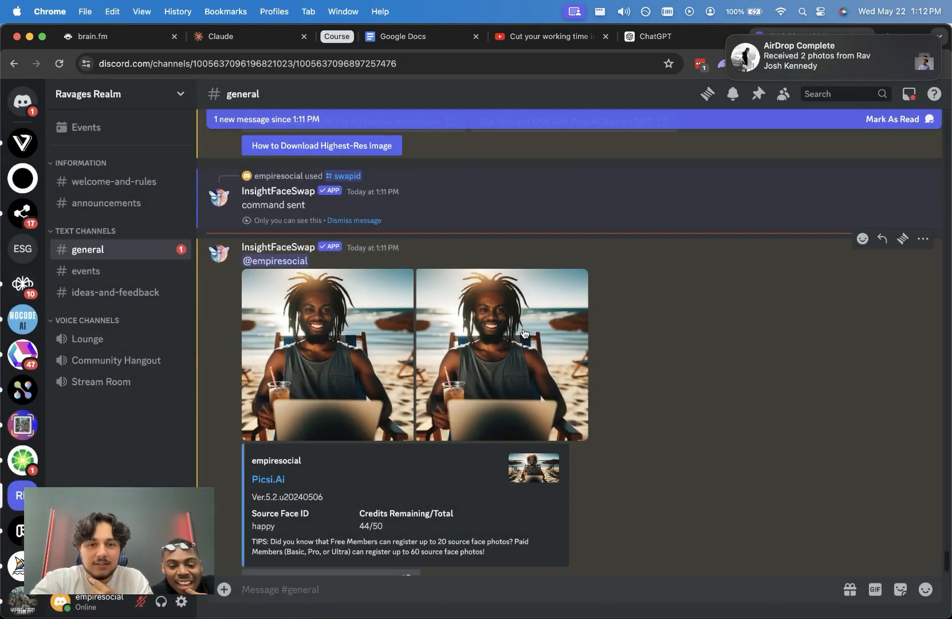
Step: Save the enlarged face-swapped stressed-at-desk image to the Desktop under its suggested file name
scroll(510, 349, "up", 5)
left_click(503, 285)
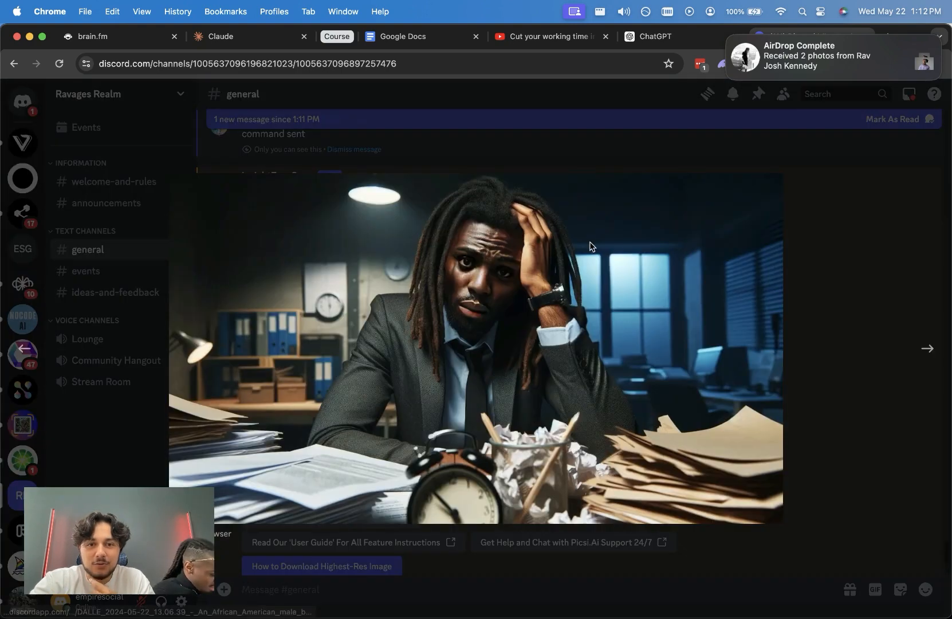
right_click(498, 331)
left_click(507, 342)
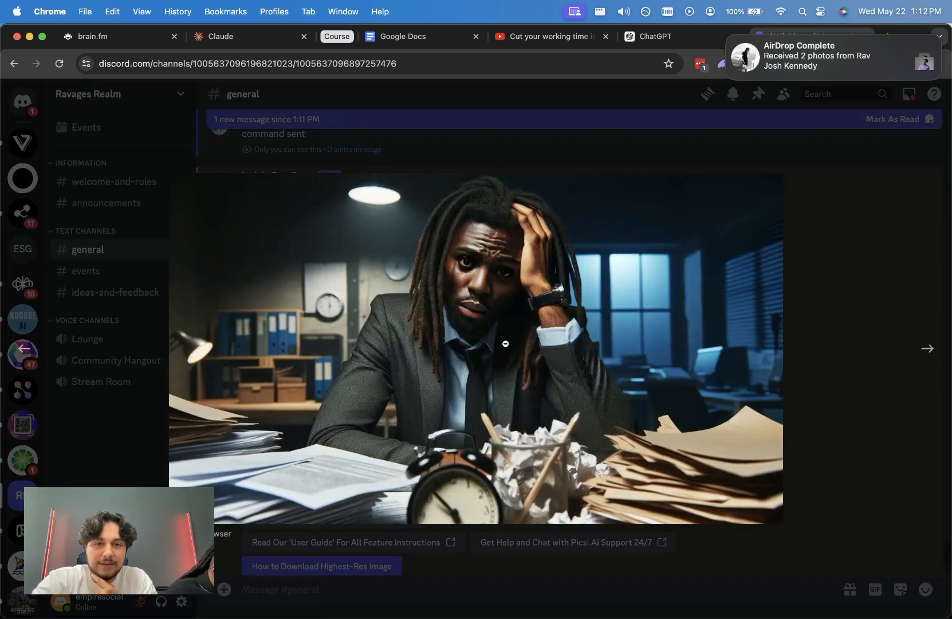
key("Return")
left_click(820, 433)
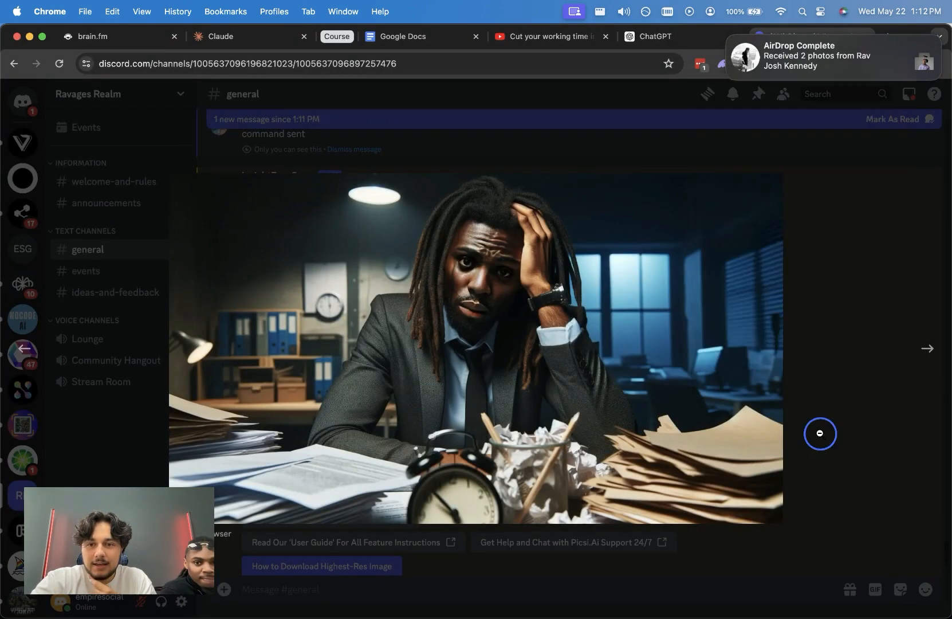
Step: Save the enlarged face-swapped beach image to the Desktop under its suggested file name
scroll(609, 416, "down", 5)
left_click(504, 272)
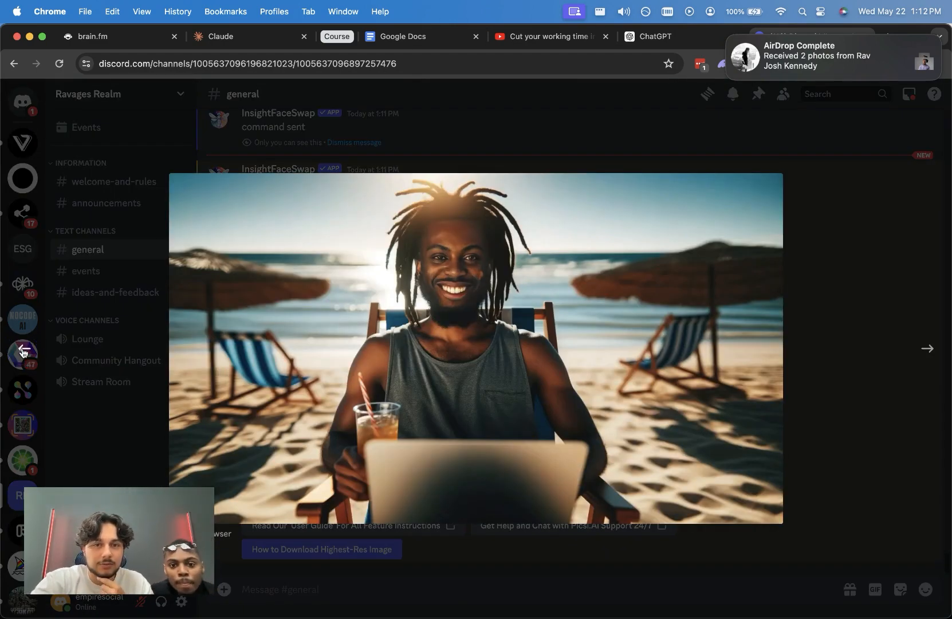
right_click(558, 311)
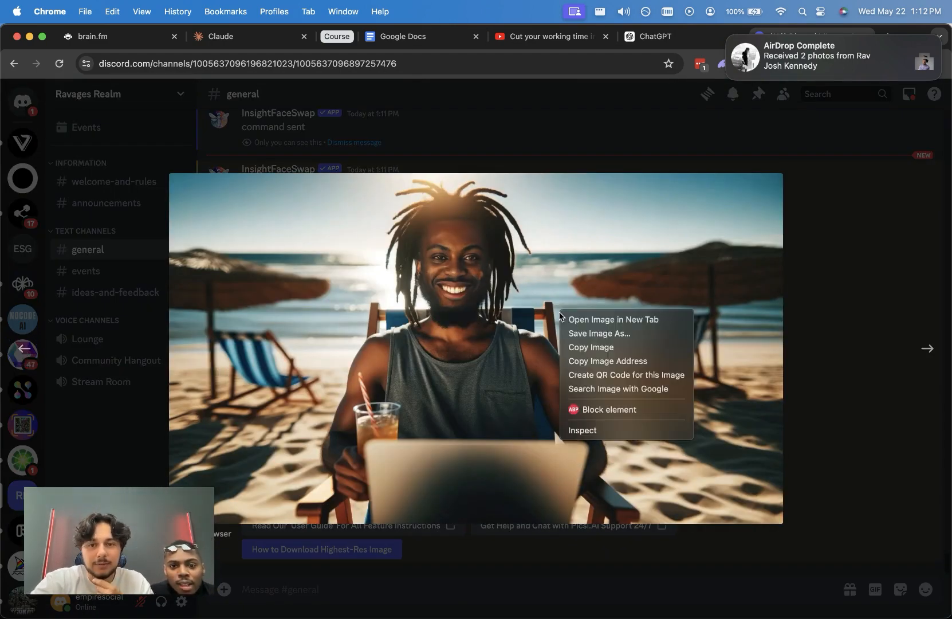
left_click(570, 335)
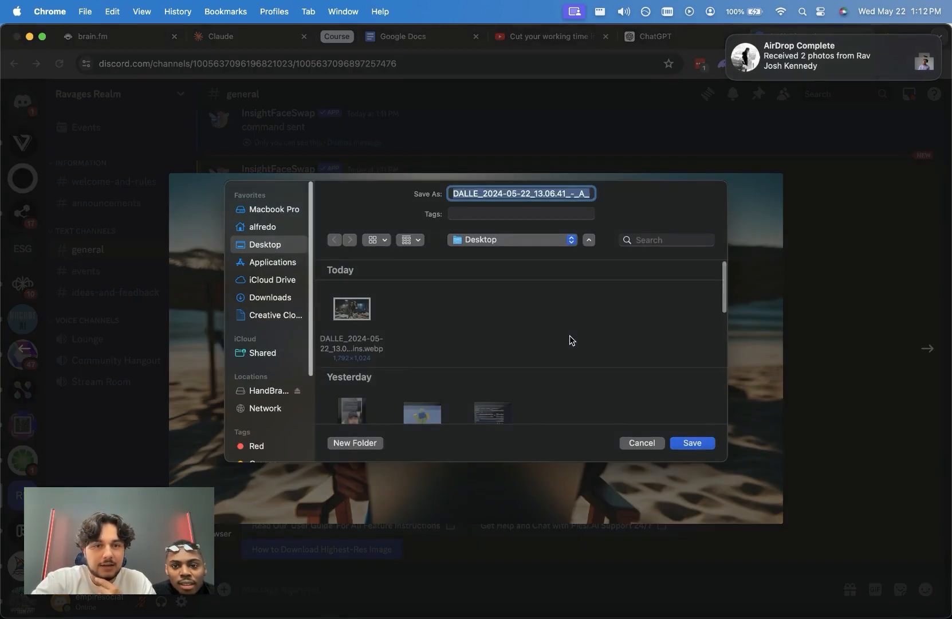
key("Return")
left_click(821, 378)
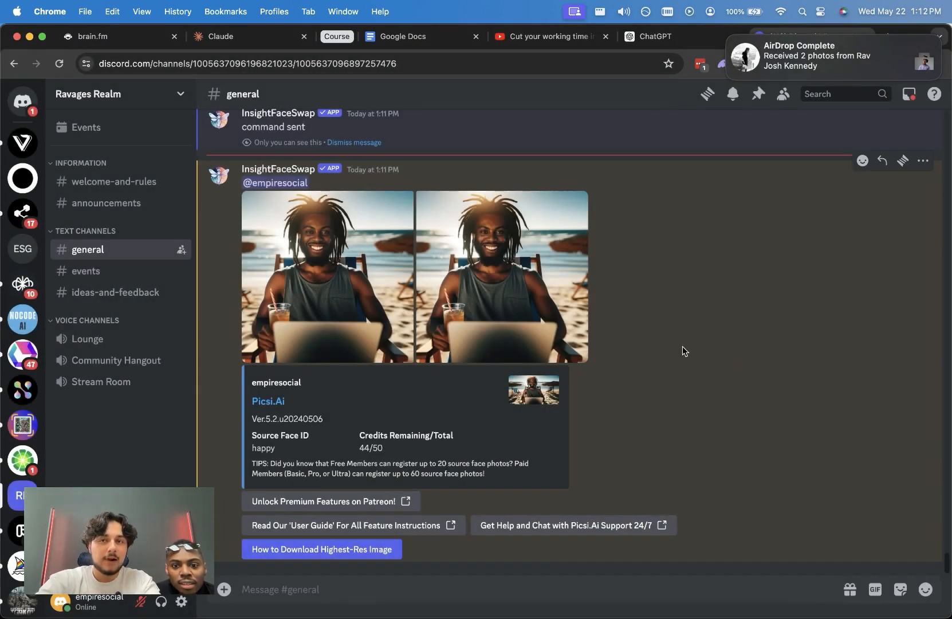
Step: Open canva.com in a new browser tab and start a Presentation (16:9) design
left_click(886, 36)
type("ca m")
key("BackSpace")
key("BackSpace")
key("BackSpace")
type("anva")
key("Return")
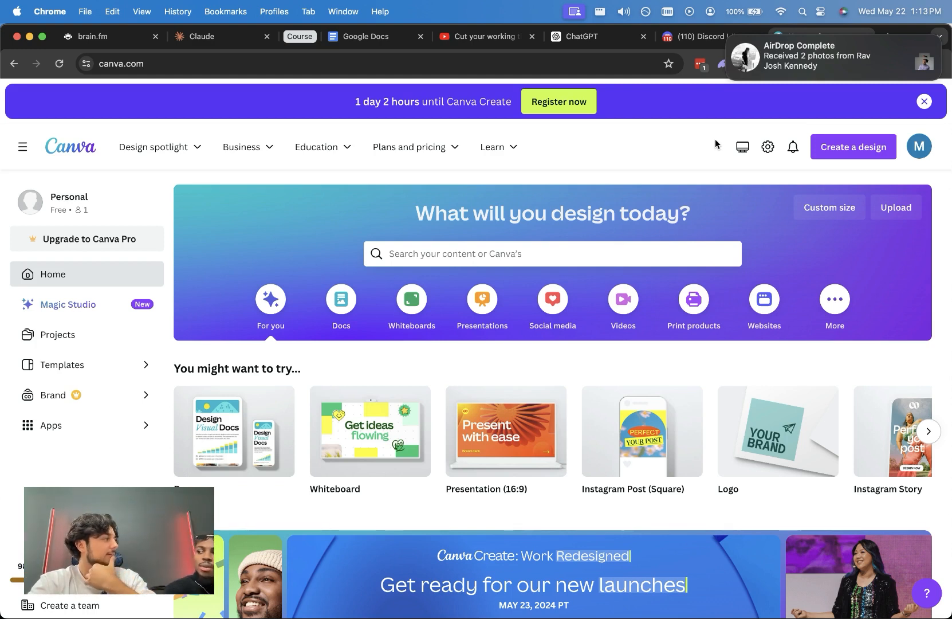
left_click(845, 147)
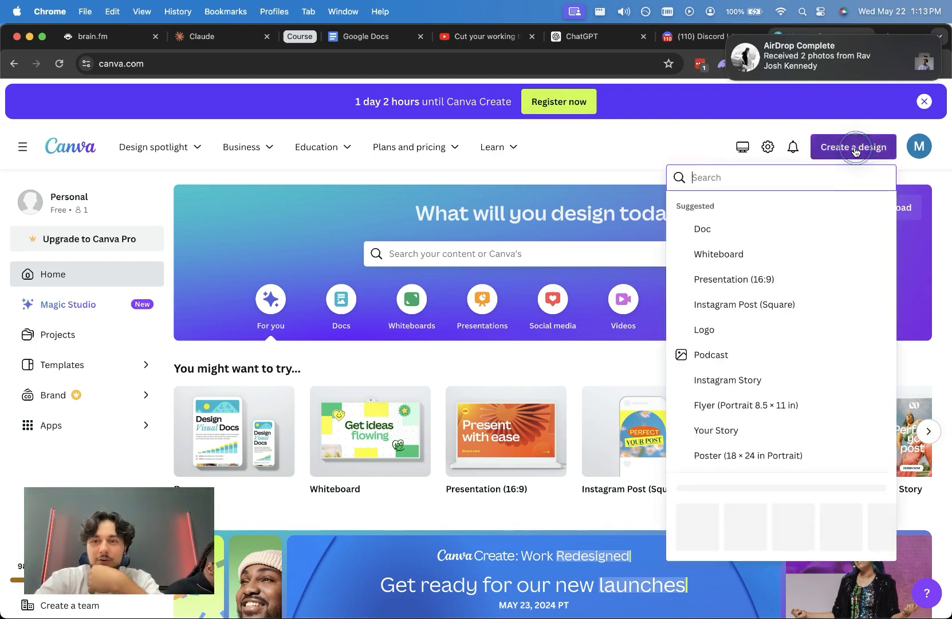
left_click(747, 287)
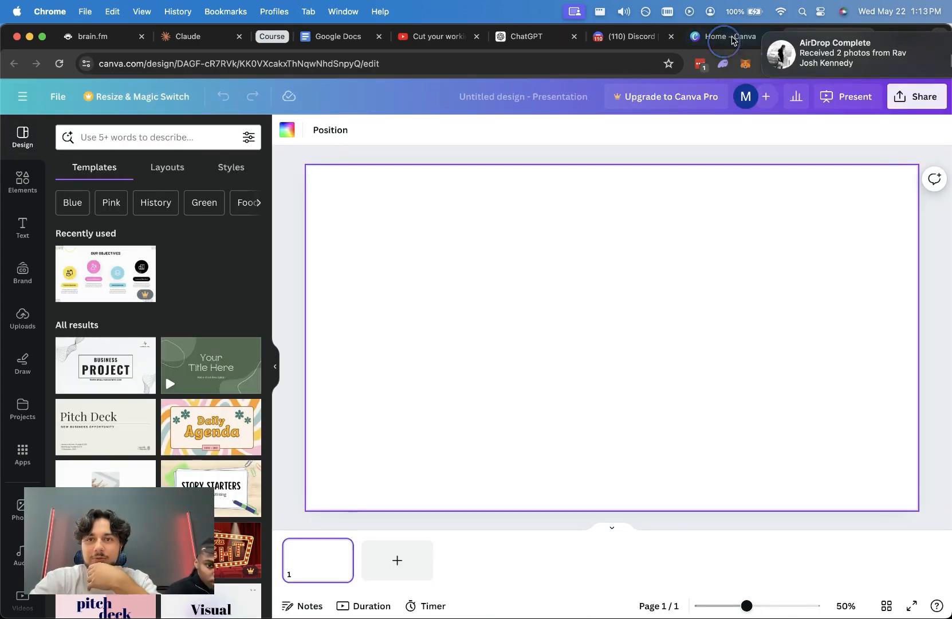
Step: Open the custom-size form for creating another Canva design
left_click(21, 99)
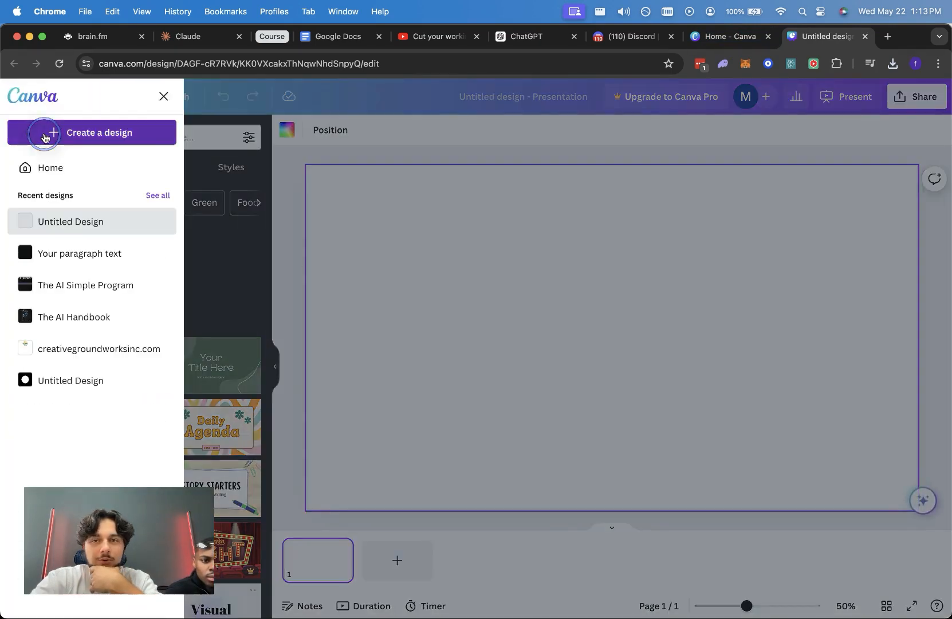
left_click(43, 132)
left_click(88, 203)
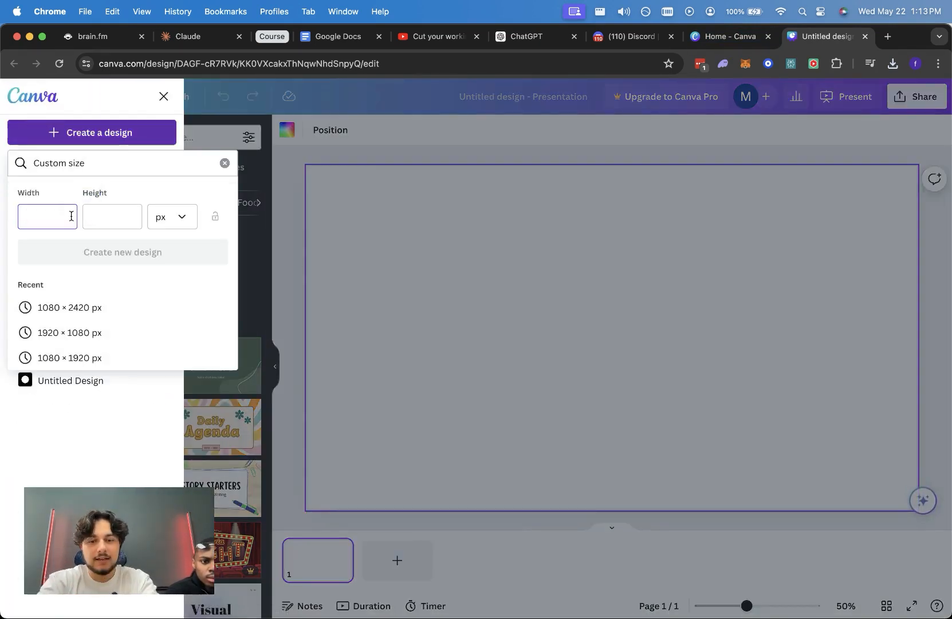
Step: Try a custom size 1920 px wide, with a height of 1080 px and then 1280 px
key("Tab")
type("1080")
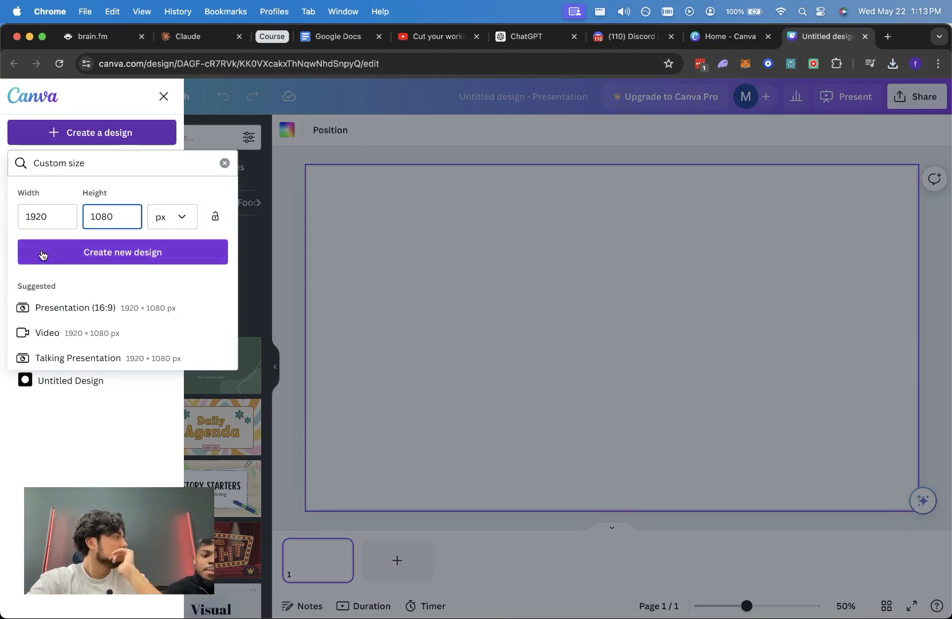
key("super+a")
type("1280")
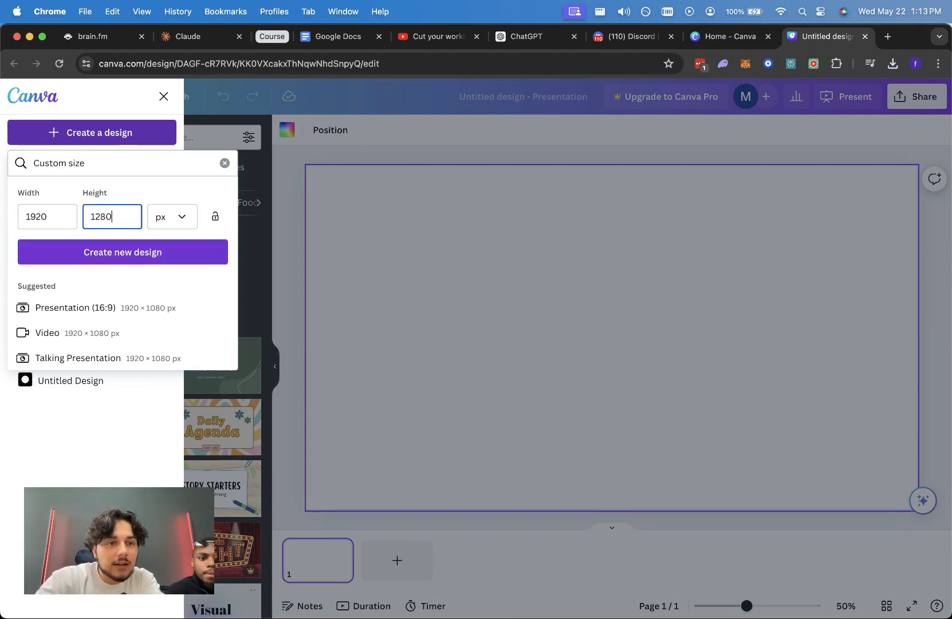
Step: Set the custom size to 1280 px wide by 720 px high and create the new design
left_click(32, 216)
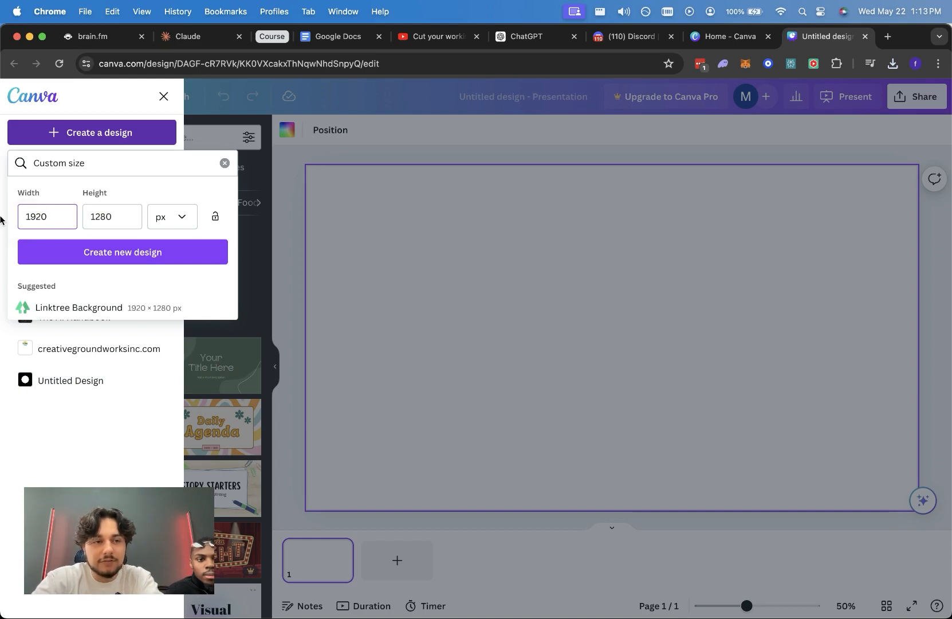
key("BackSpace")
key("BackSpace")
key("BackSpace")
key("BackSpace")
type("1280")
left_click(106, 216)
key("BackSpace")
key("BackSpace")
key("BackSpace")
key("BackSpace")
type("720")
left_click(164, 201)
left_click(149, 252)
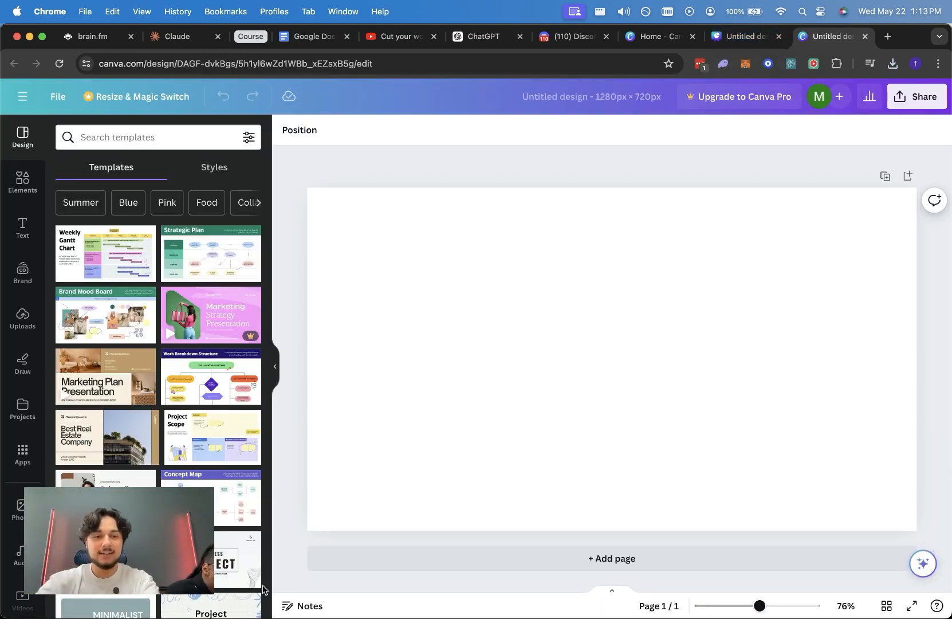
Step: Upload the two DALL·E .webp images, stressed at the desk and relaxed at the beach, from the Desktop folder into the design's uploads
left_click(240, 590)
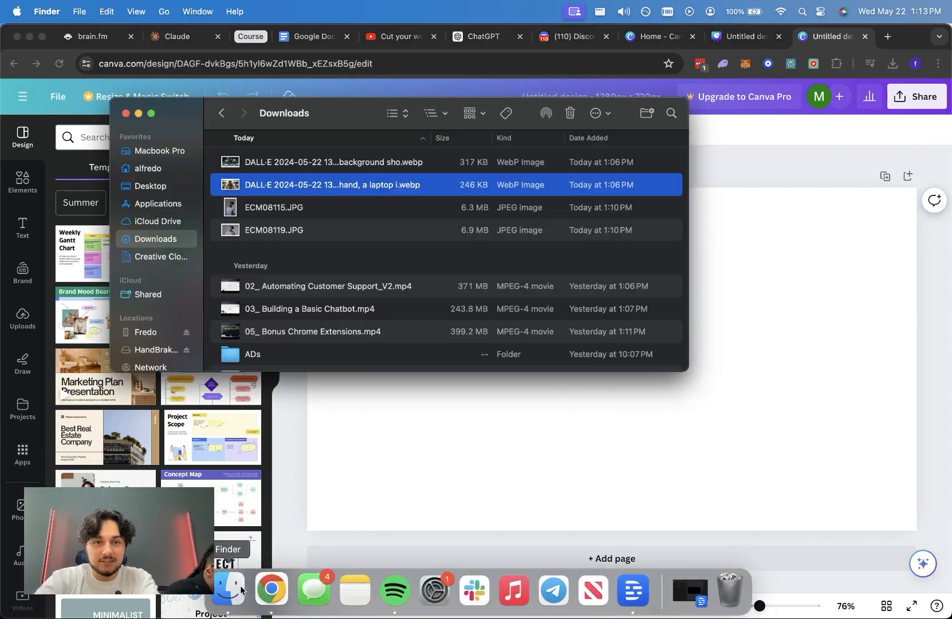
left_click(152, 187)
left_click(447, 207)
key("space")
key("space")
left_click(484, 206, "super")
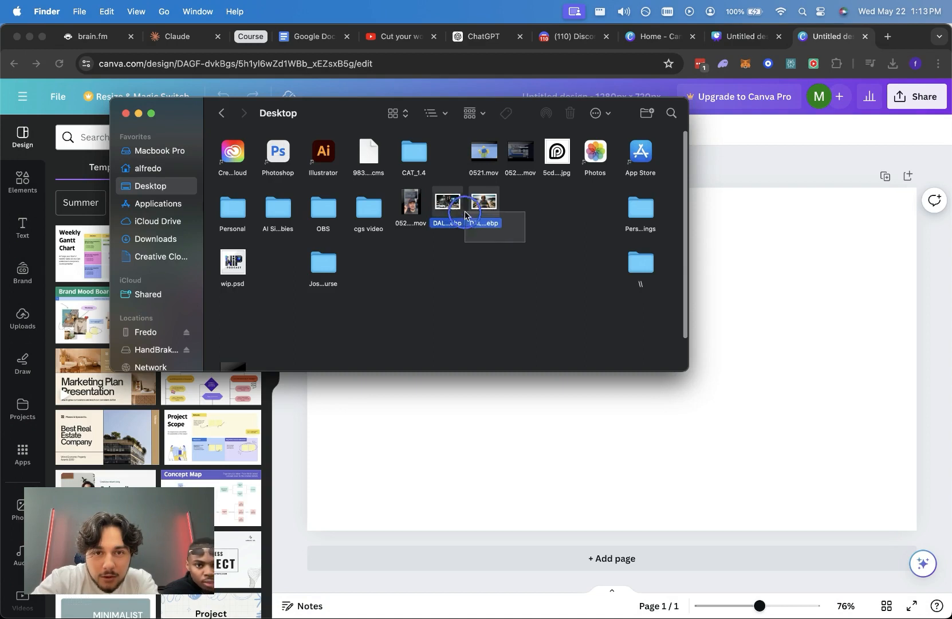
left_click_drag(458, 207, 172, 401)
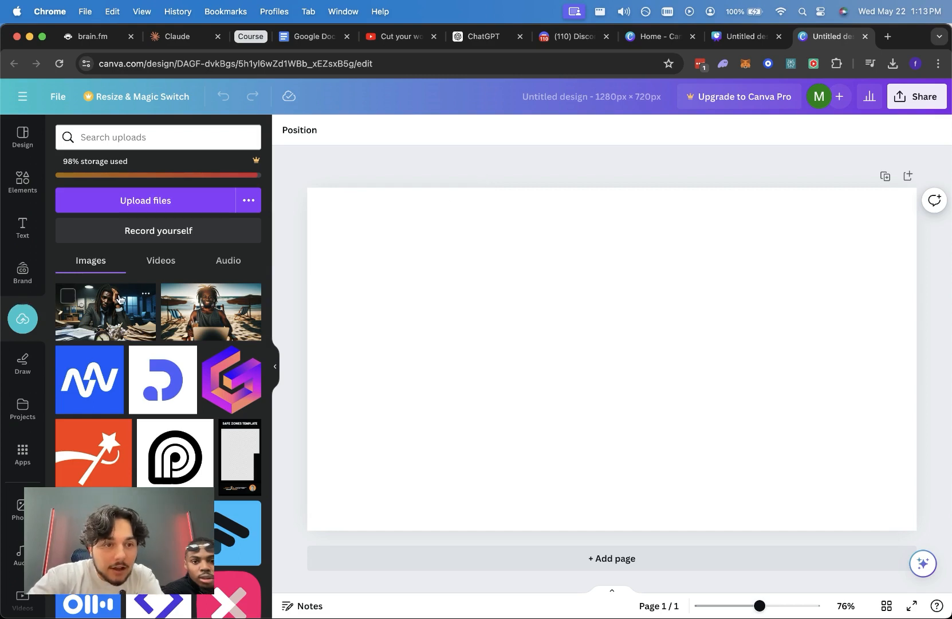
Step: Place the desk and beach images on the page, enlarging the beach image to full page height and shifting it to the right
left_click_drag(104, 313, 268, 356)
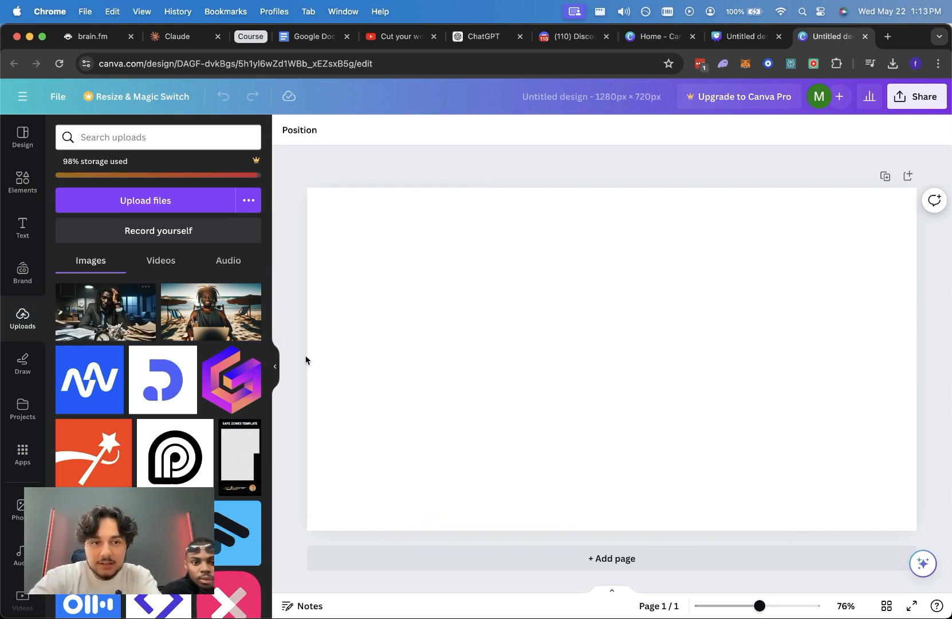
left_click_drag(114, 317, 416, 310)
left_click_drag(523, 338, 382, 306)
left_click_drag(195, 304, 485, 153)
left_click_drag(468, 470, 389, 573)
left_click_drag(456, 295, 737, 297)
Step: Enlarge the desk image to full page height, then shift both images left so the smiling man is fully on the page
left_click(578, 255)
left_click_drag(604, 246, 694, 169)
left_click_drag(709, 470, 803, 535)
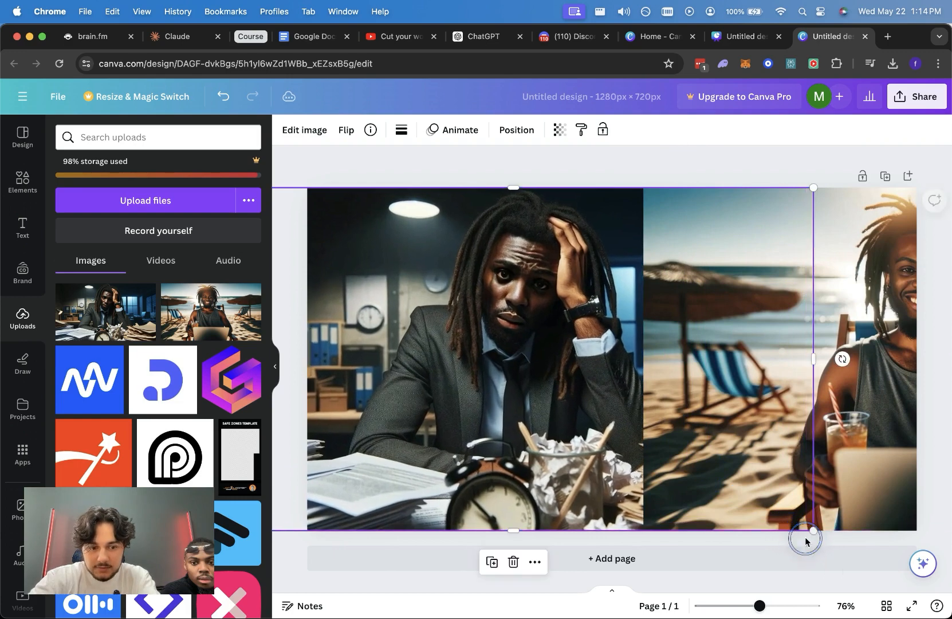
left_click_drag(583, 327, 498, 327)
left_click(888, 336)
left_click_drag(852, 329, 696, 329)
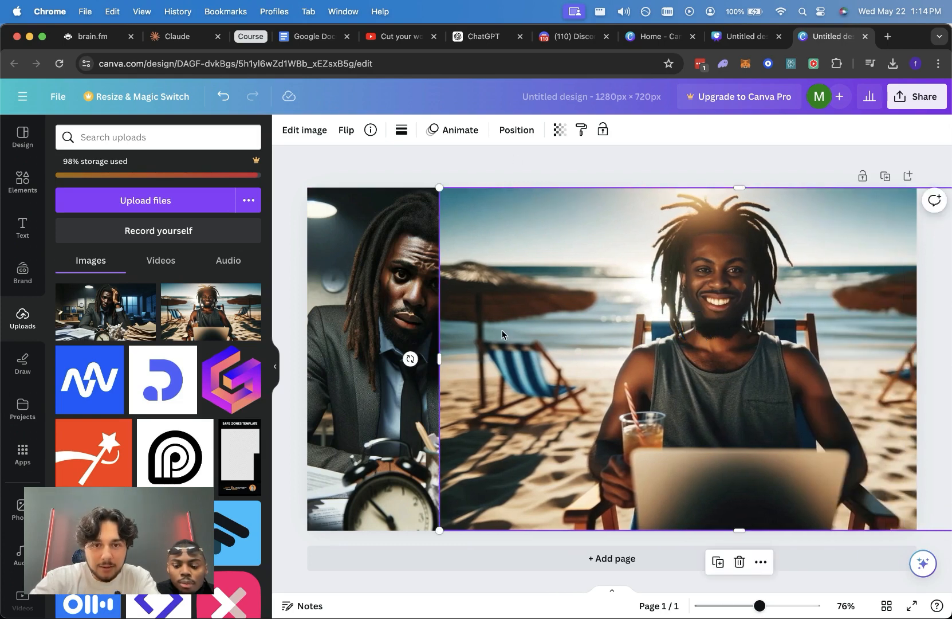
key("c")
left_click(444, 365)
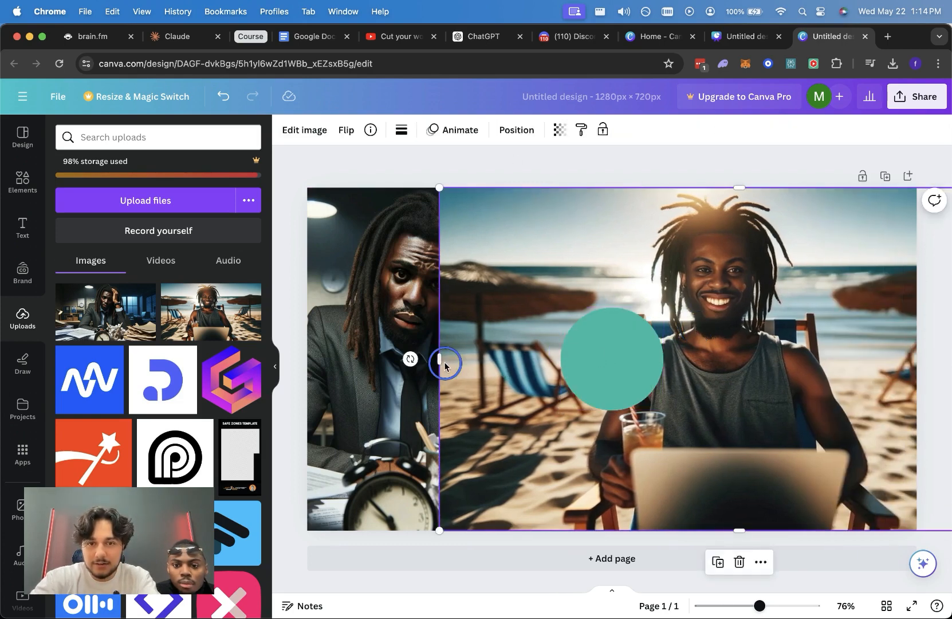
left_click(607, 358)
key("Delete")
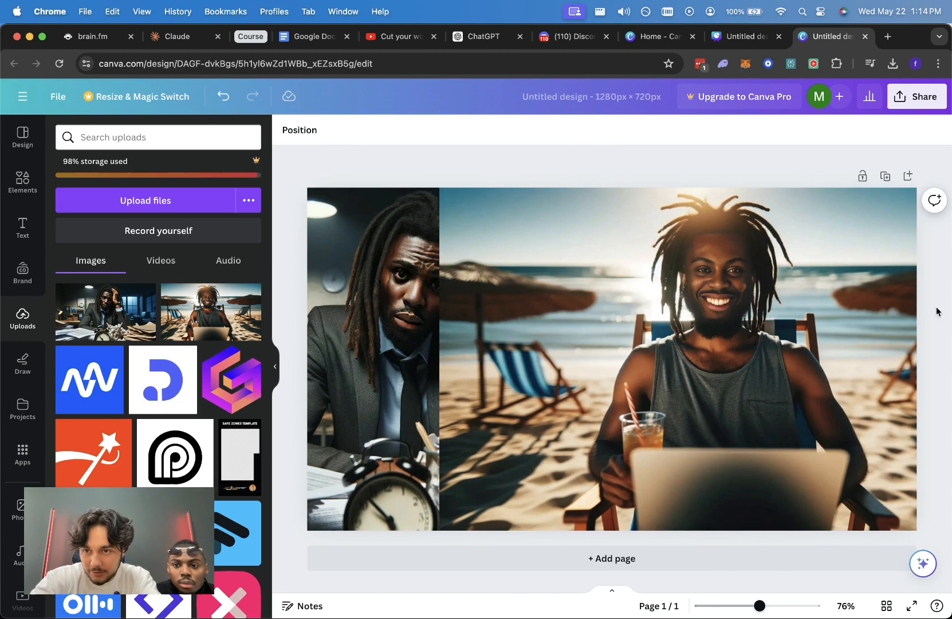
right_click(525, 221)
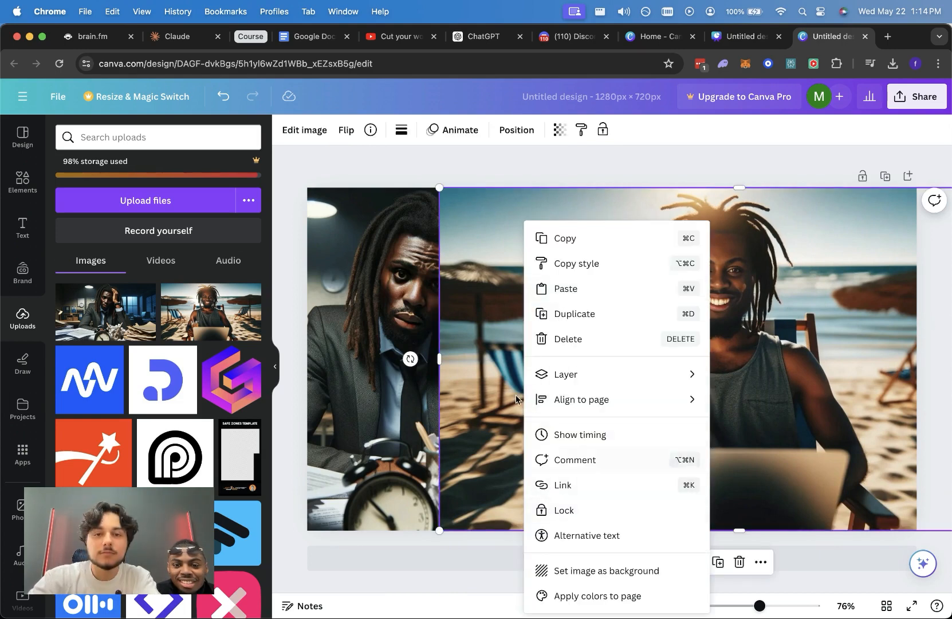
left_click(467, 104)
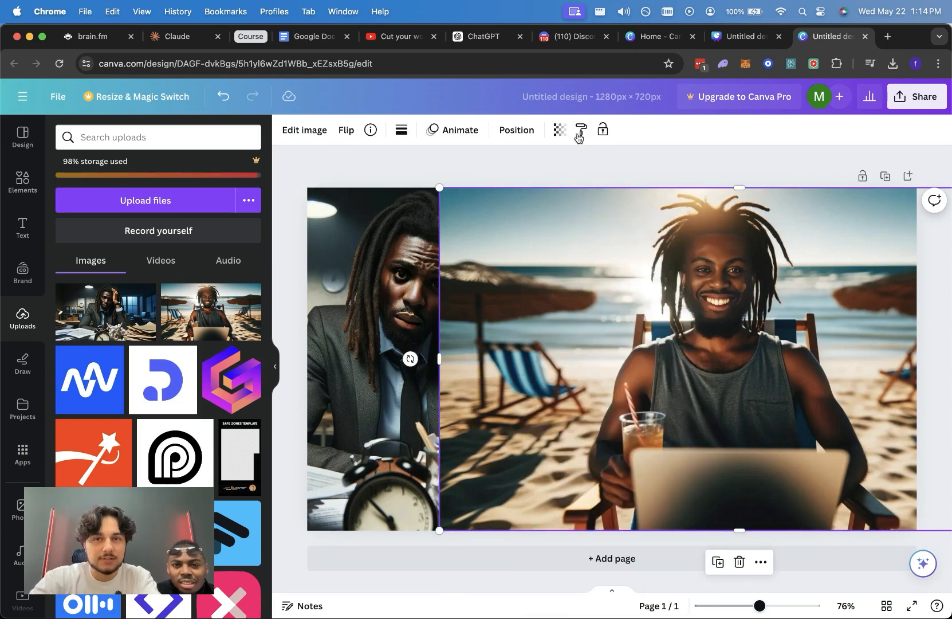
Step: Crop the left side off the beach image and move it so its left edge sits on the page's centre line
left_click(302, 131)
scroll(218, 172, "down", 3)
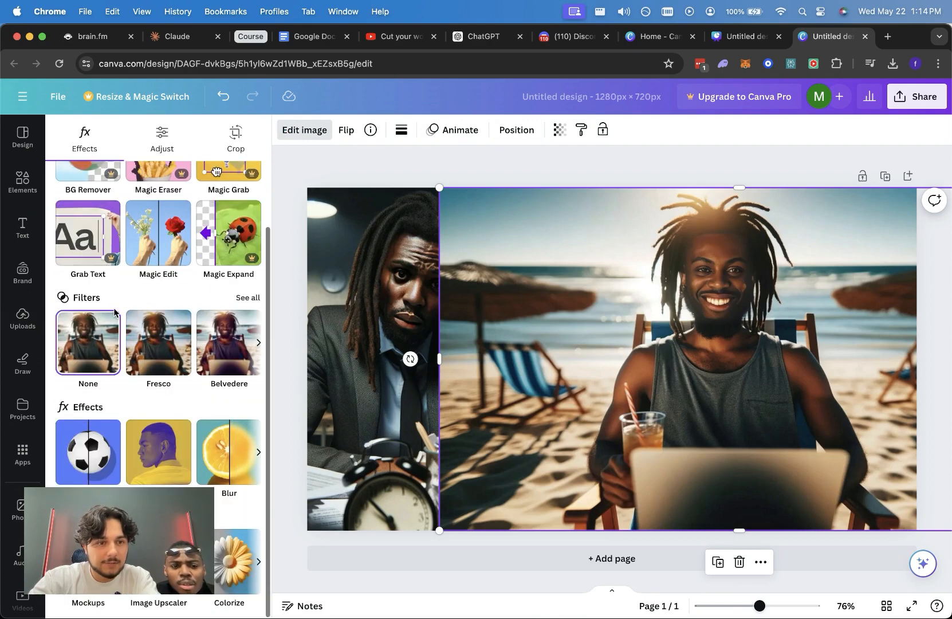
scroll(162, 255, "up", 3)
left_click(236, 139)
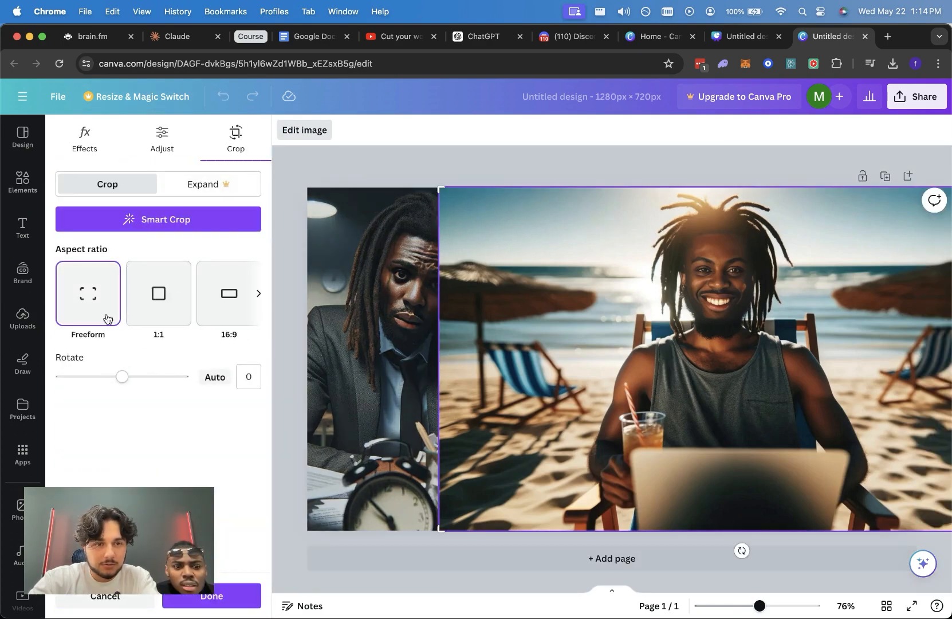
scroll(170, 314, "right", 5)
scroll(170, 314, "left", 2)
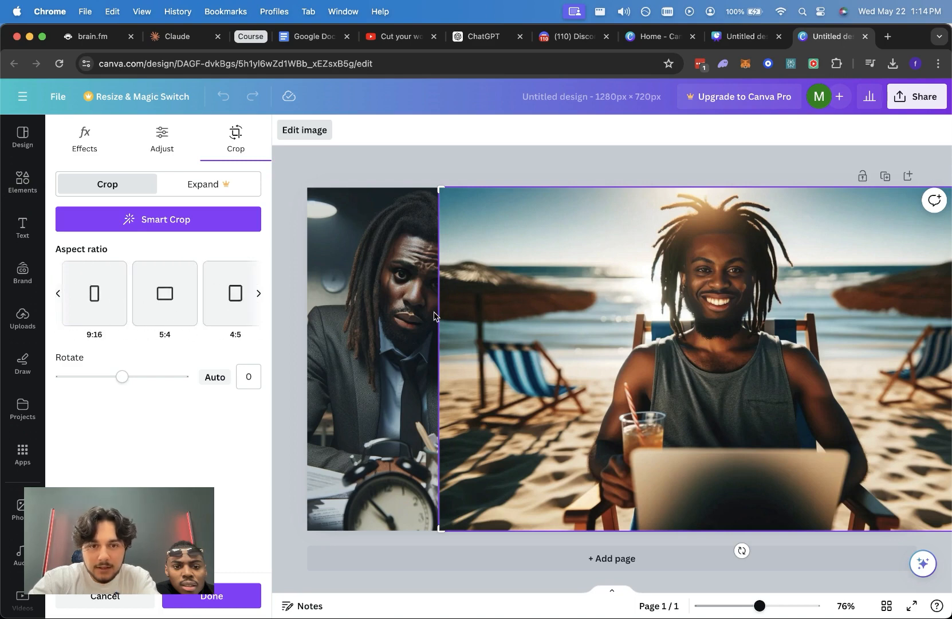
left_click(456, 349)
mouse_move(456, 349)
left_mouse_down()
mouse_move(437, 344)
mouse_move(457, 343)
left_mouse_up()
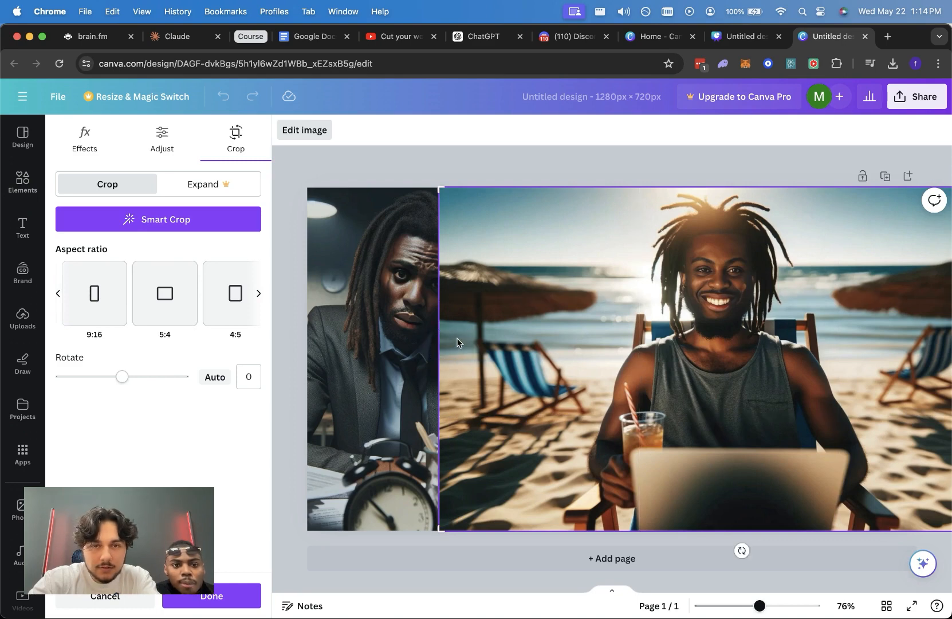
left_click_drag(437, 191, 547, 175)
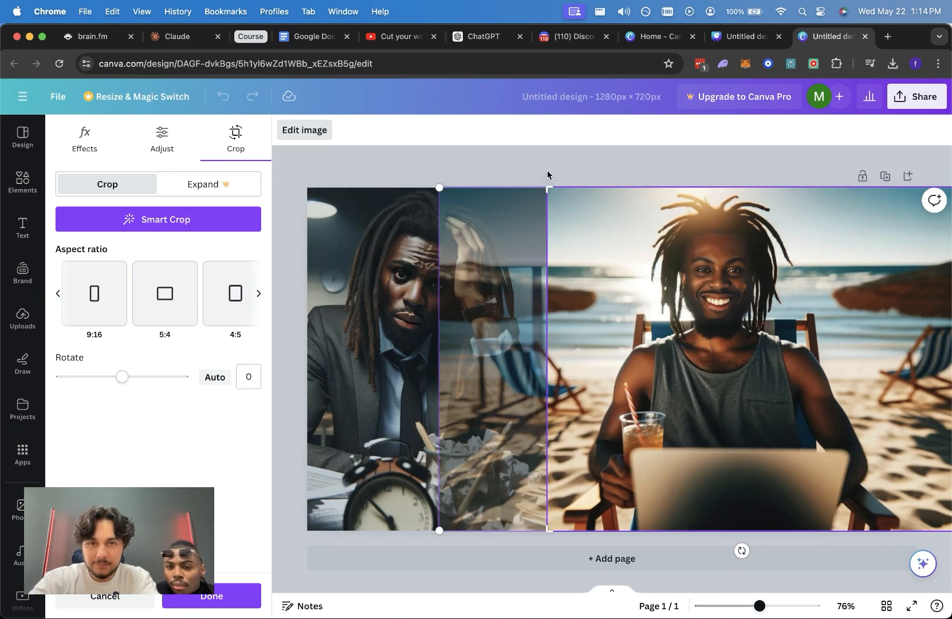
left_click(448, 167)
left_click_drag(584, 289, 651, 290)
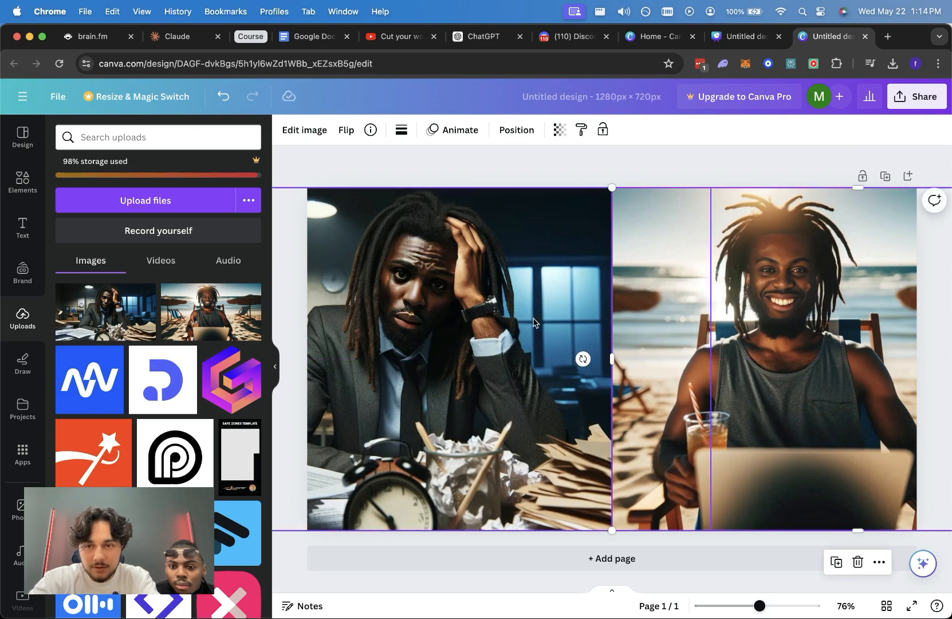
Step: Crop the right side off the desk image and move it so it meets the beach image at the page's centre
left_click(531, 322)
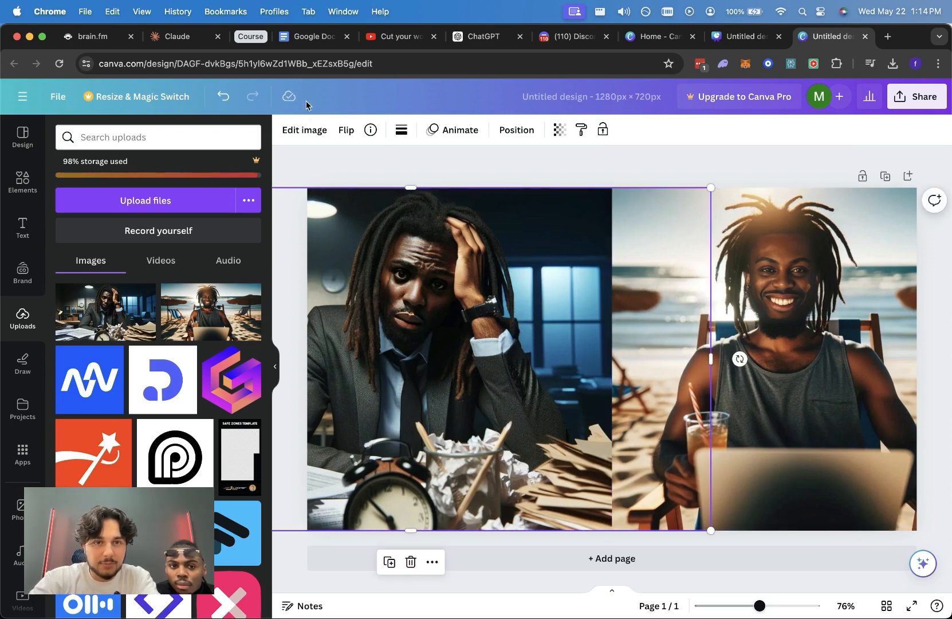
left_click(304, 130)
left_click(234, 136)
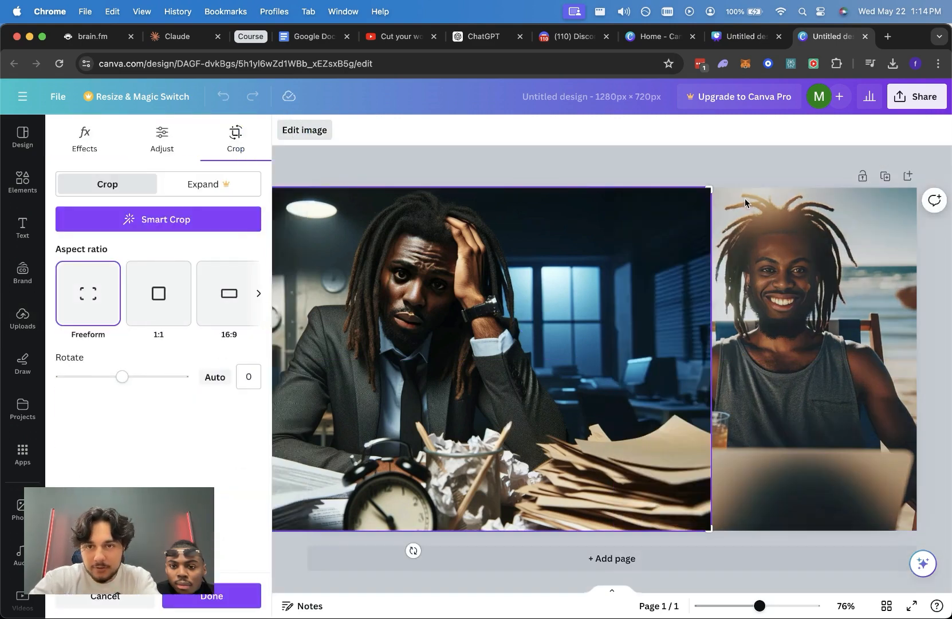
left_click_drag(708, 183, 570, 187)
left_click(589, 158)
left_click_drag(481, 338, 522, 336)
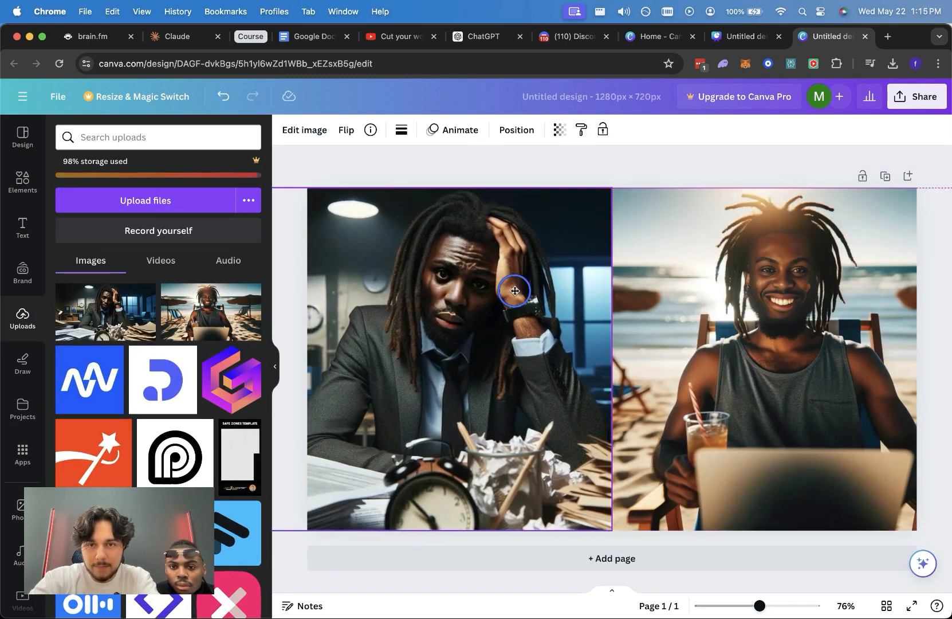
key("Escape")
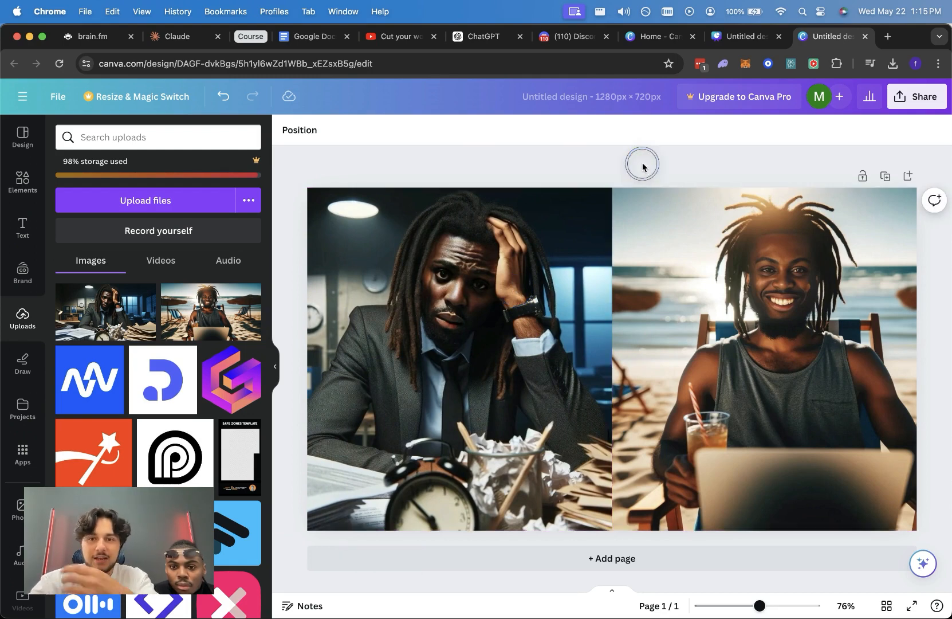
left_click(675, 256)
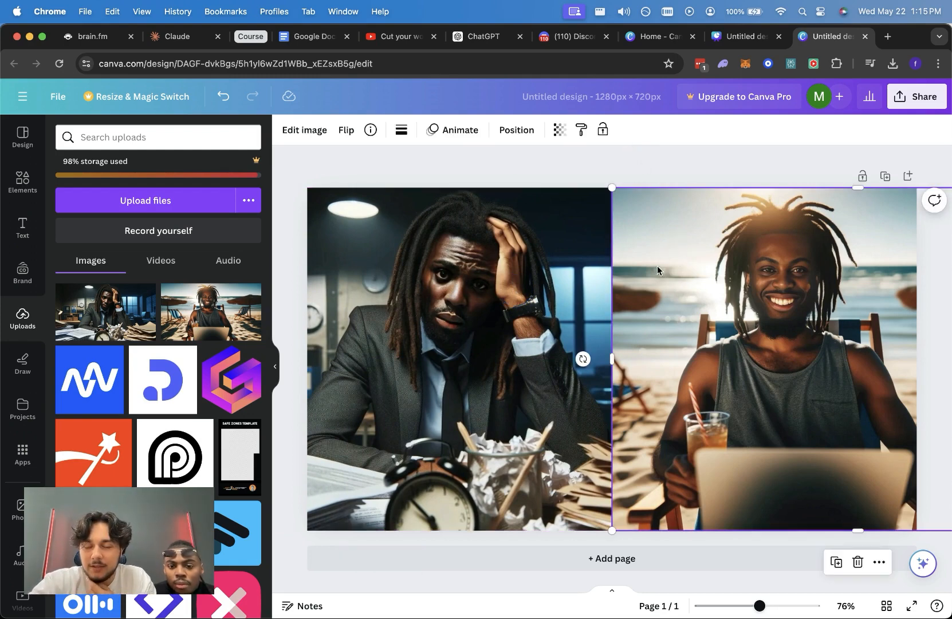
left_click(606, 160)
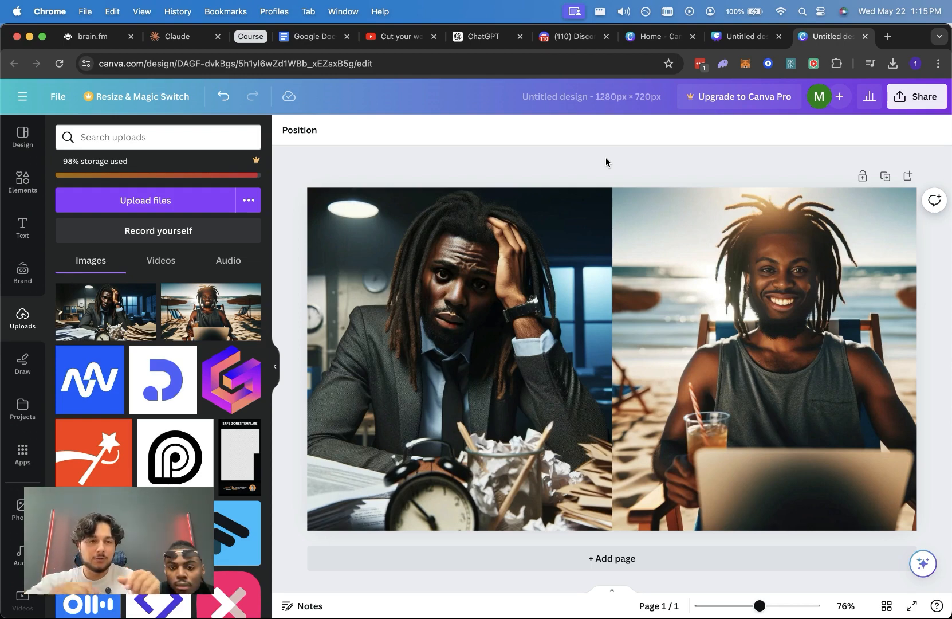
Step: Search the elements for "lightning bolt" graphics and place the free white jagged bolt over the upper part of the seam between the images
left_click(23, 182)
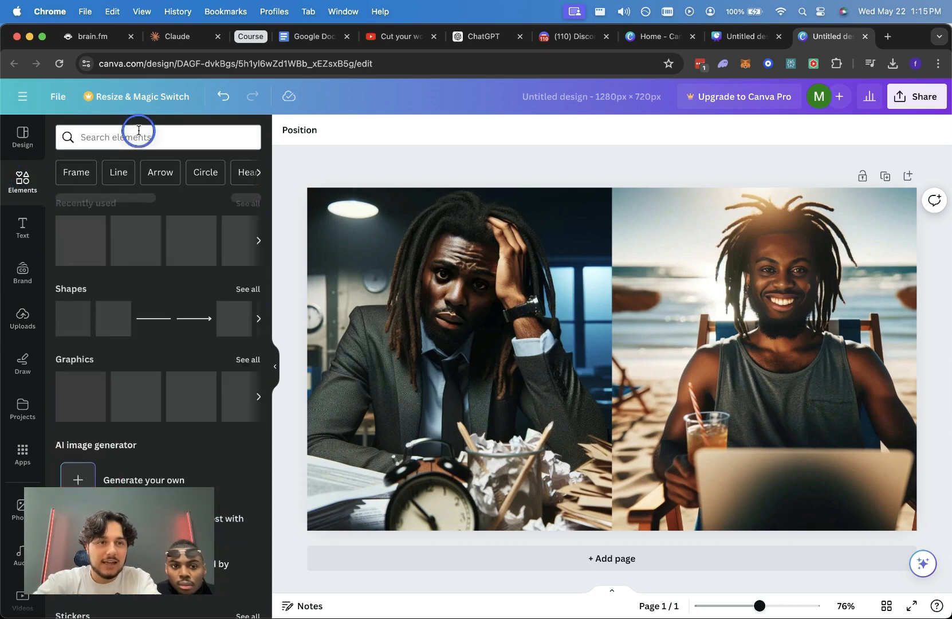
type("lightning bolt")
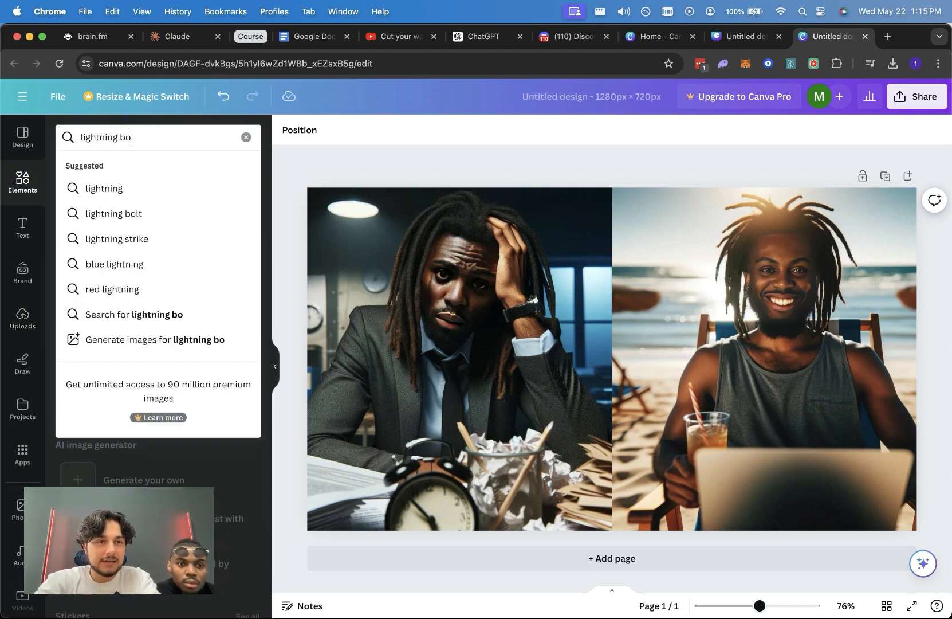
key("Return")
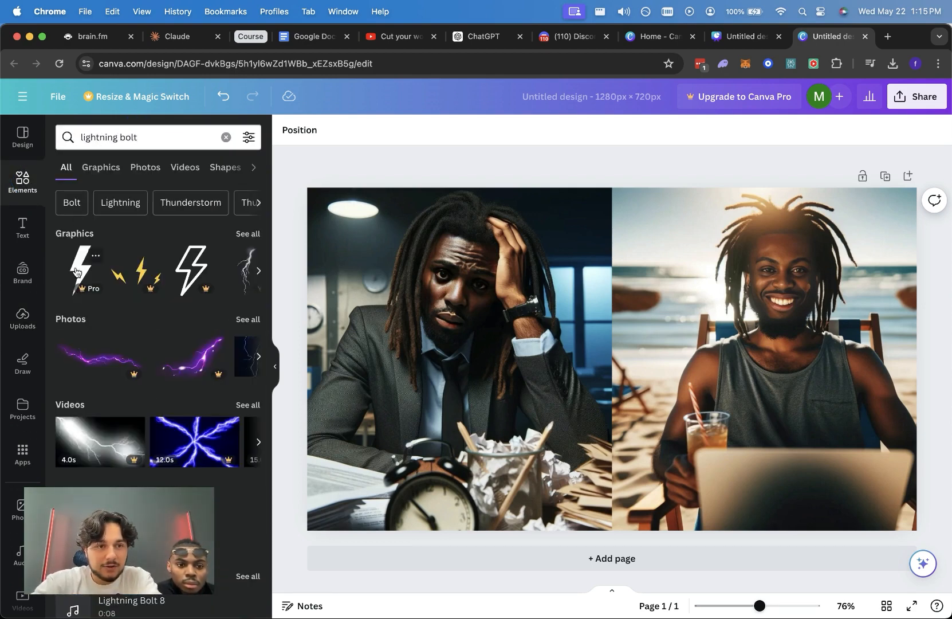
left_click(249, 235)
scroll(115, 304, "down", 5)
left_click_drag(89, 304, 539, 280)
left_click_drag(533, 324, 593, 262)
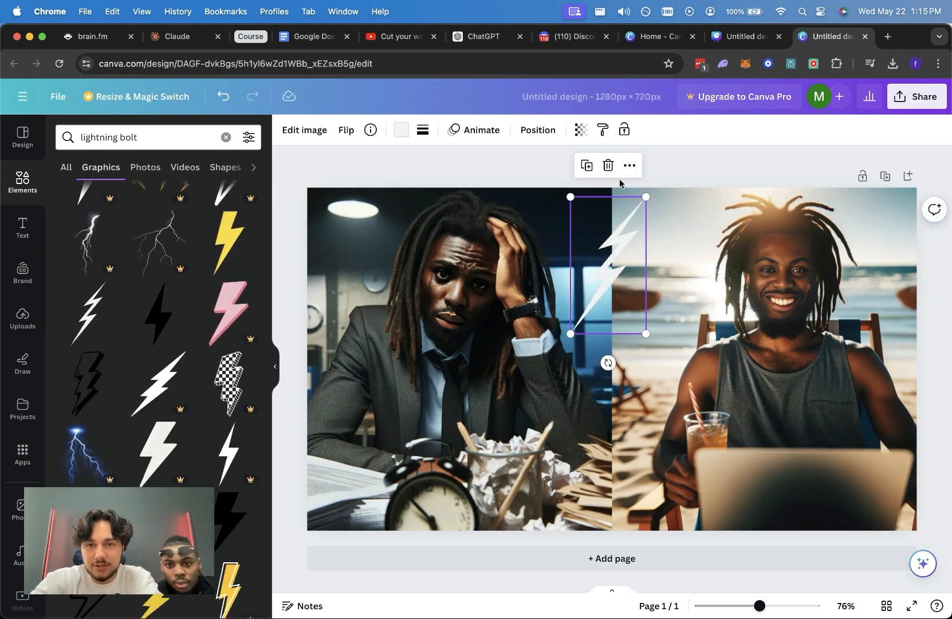
Step: Enlarge and rotate the white bolt, positioning it over the seam so it reaches the page's lower edge
left_click_drag(646, 197, 621, 155)
left_click_drag(589, 274, 589, 351)
left_click_drag(611, 439, 660, 435)
left_click_drag(617, 244, 621, 121)
mouse_move(613, 423)
left_mouse_down()
mouse_move(618, 606)
mouse_move(611, 441)
left_mouse_up()
Step: Add a second white lightning bolt and rotate it over the top of the seam, readjusting the large bolt to fit
left_click_drag(87, 342, 544, 358)
left_click(369, 165)
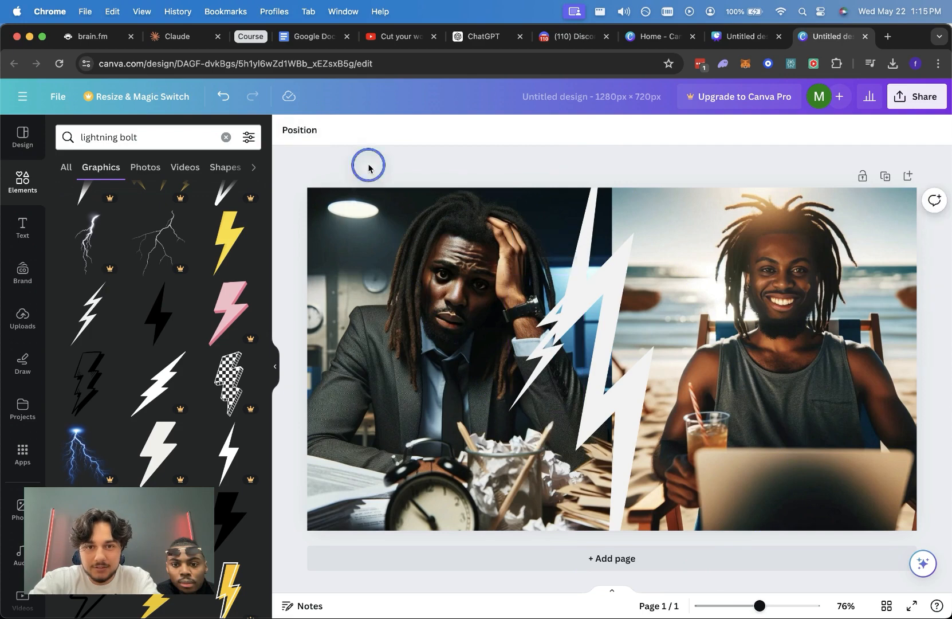
left_click(537, 388)
left_click_drag(549, 440, 593, 429)
left_click_drag(534, 344, 600, 237)
mouse_move(573, 312)
left_mouse_down()
mouse_move(595, 297)
mouse_move(573, 301)
left_mouse_up()
left_click_drag(724, 571, 709, 579)
left_click(627, 250)
left_click_drag(674, 301, 644, 309)
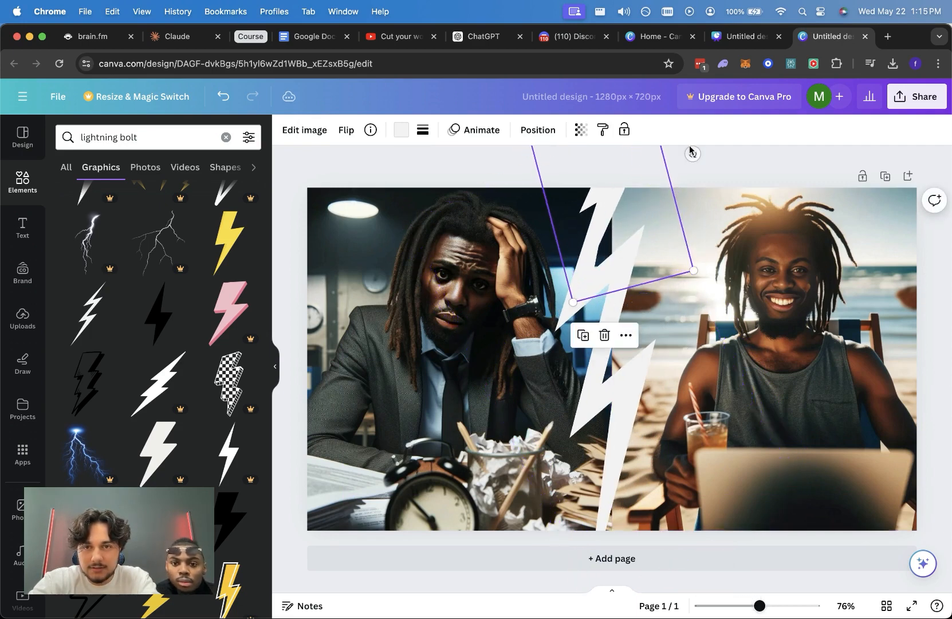
left_click(741, 159)
Step: Add a third white lightning bolt, then enlarge, rotate and position it across the seam
left_click(88, 314)
left_click_drag(532, 427, 597, 210)
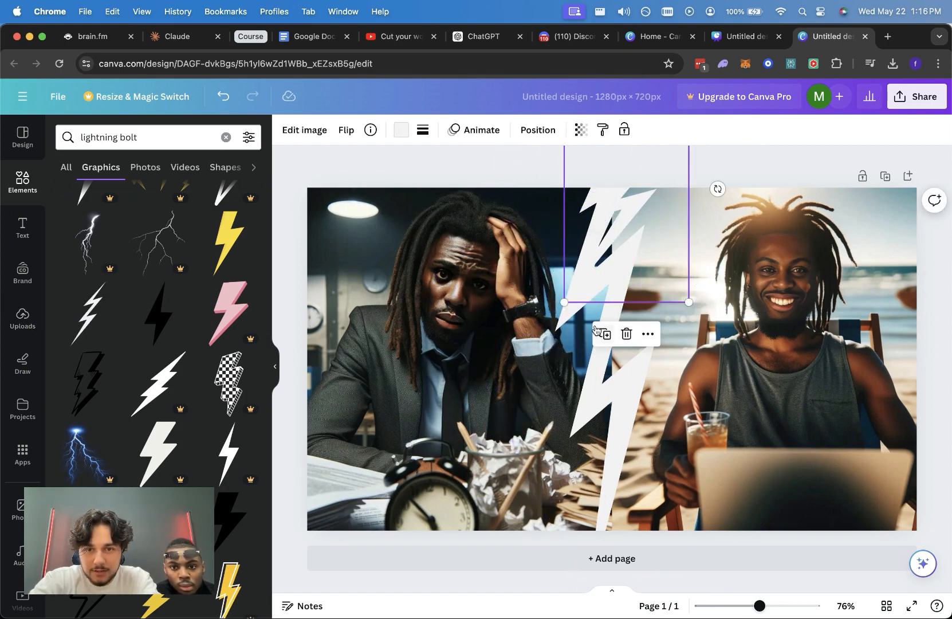
left_click_drag(564, 302, 445, 477)
left_click_drag(580, 325, 612, 276)
left_click_drag(746, 232, 925, 173)
left_click_drag(629, 308, 672, 170)
left_click_drag(797, 285, 862, 354)
left_click_drag(719, 288, 627, 467)
Step: Crop the lower part off the third bolt and move it up over the top of the seam
left_click(294, 130)
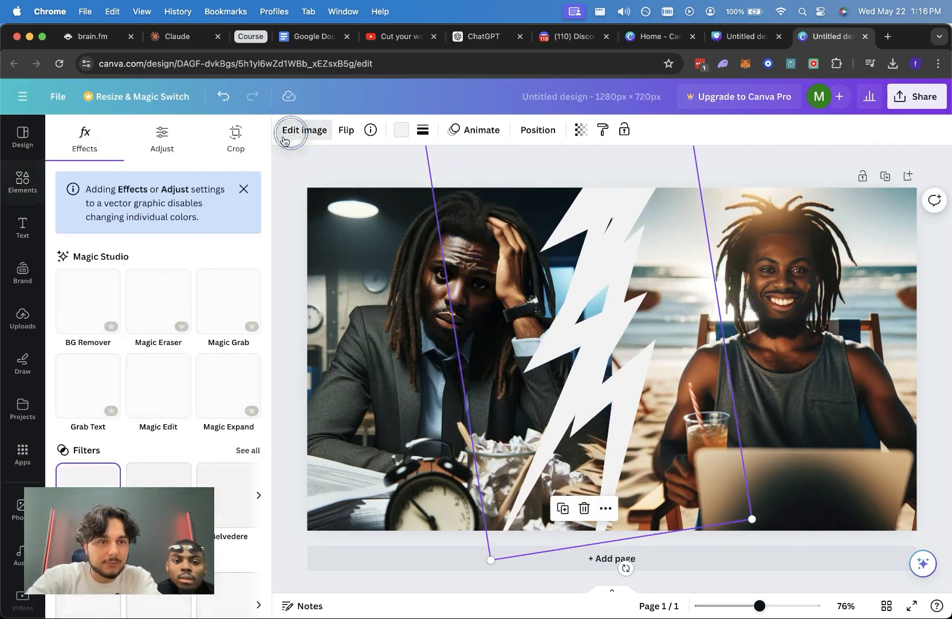
left_click(236, 137)
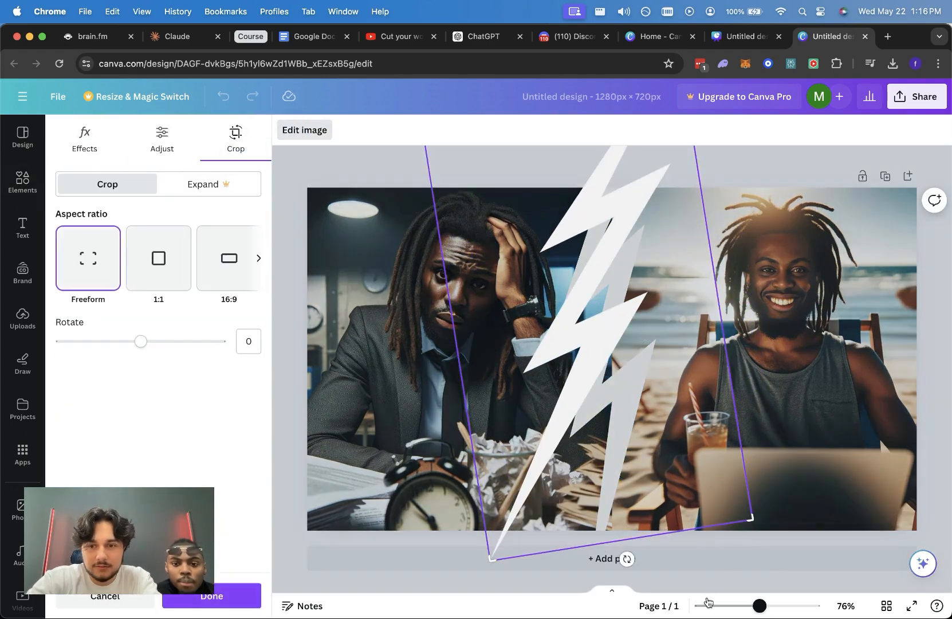
left_click_drag(749, 520, 744, 293)
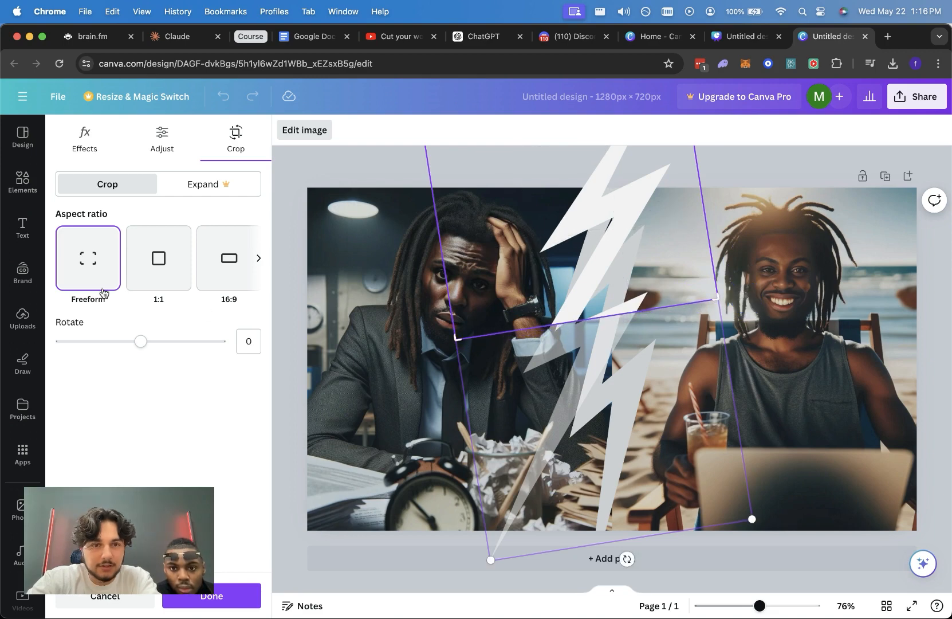
left_click(367, 210)
left_click_drag(543, 266, 564, 211)
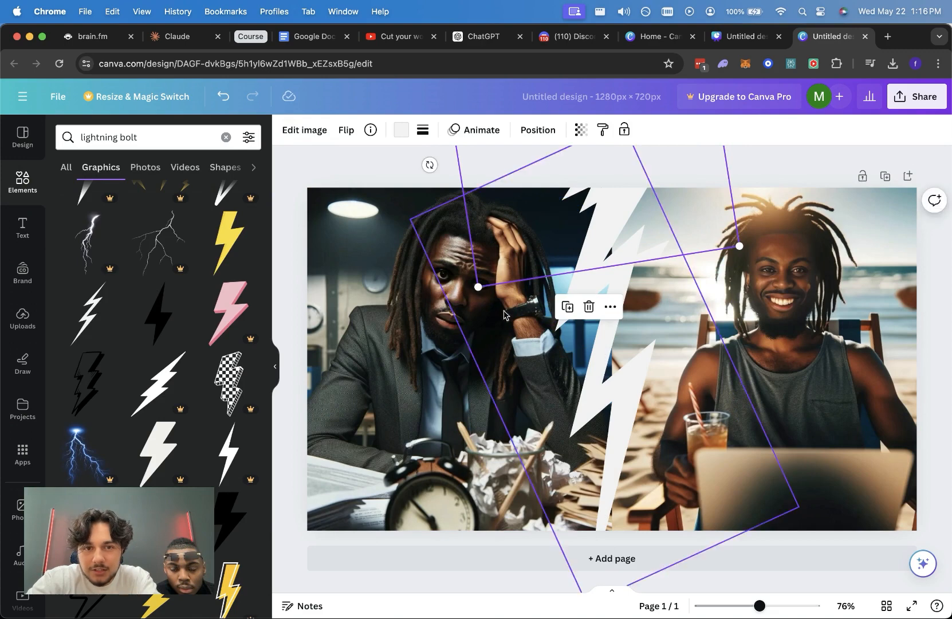
Step: Rotate the cropped third bolt slightly counter-clockwise to line it up with the other bolts
left_click_drag(423, 162, 437, 171)
left_click(353, 170)
left_click(594, 231)
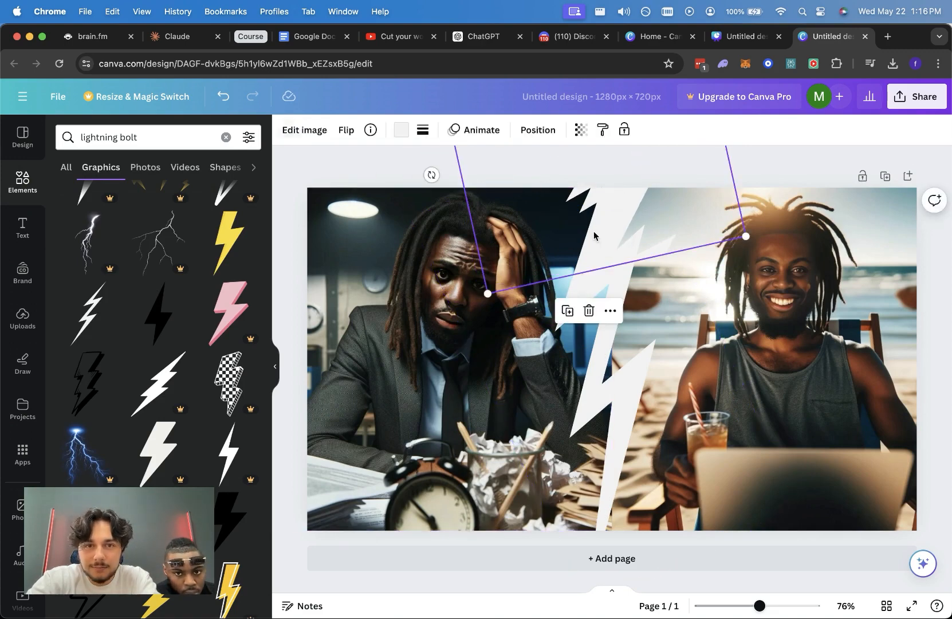
left_click(304, 130)
left_click(365, 169)
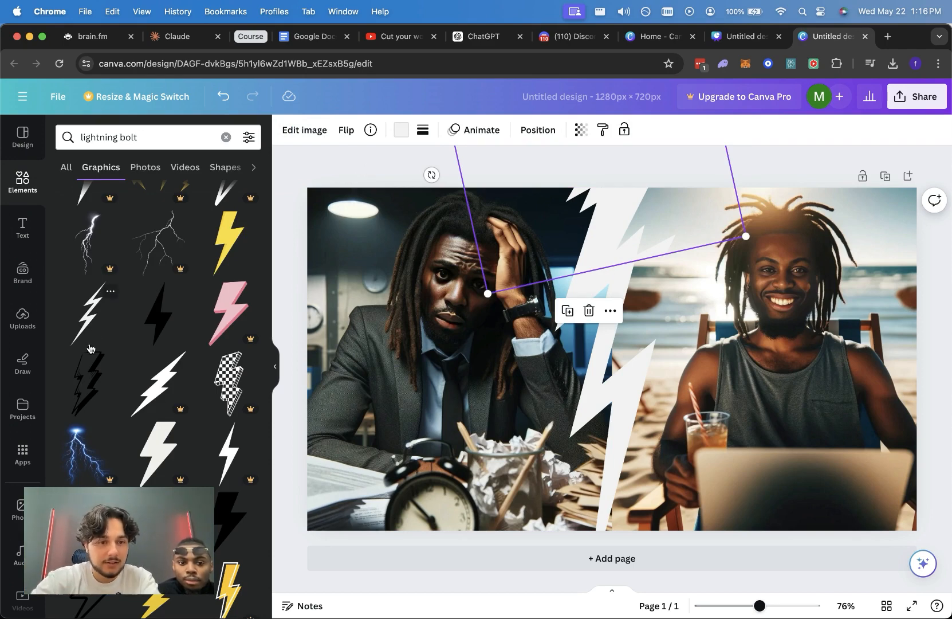
scroll(90, 347, "down", 5)
scroll(90, 348, "up", 1)
left_click(342, 149)
left_click(626, 255)
left_click(622, 314)
left_click(655, 151)
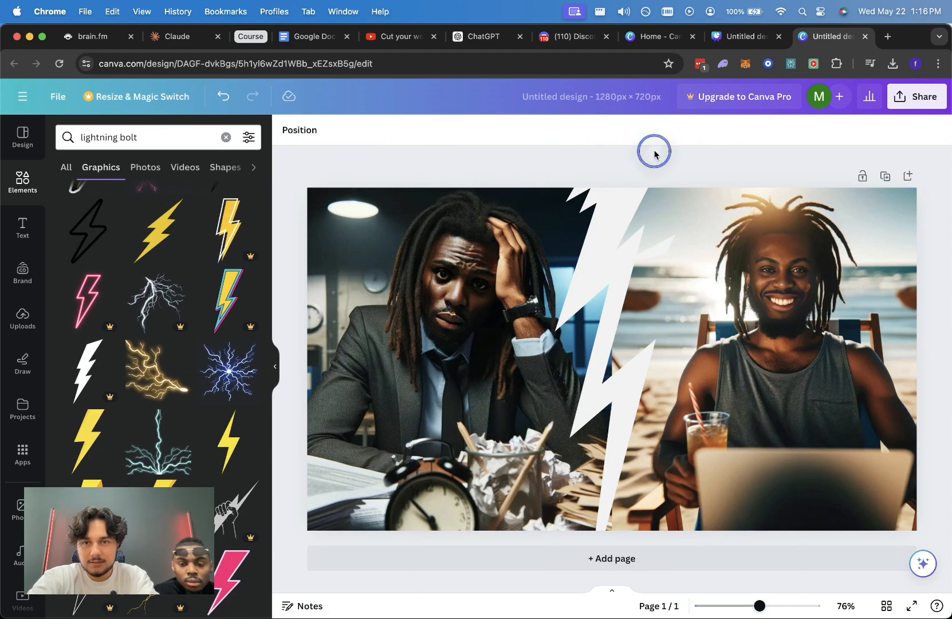
left_click(825, 222)
left_click(386, 282)
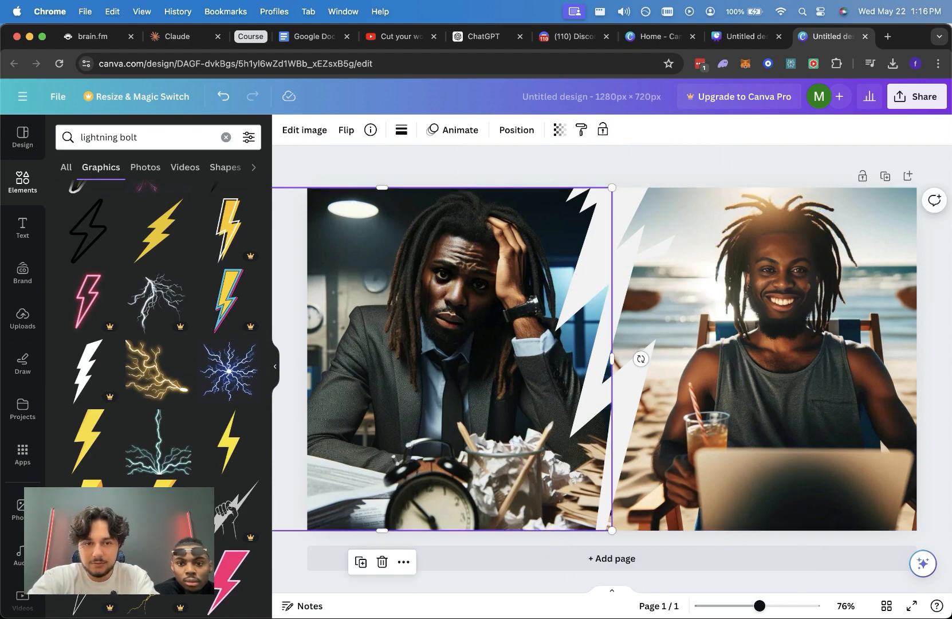
left_click(601, 131)
left_click(772, 239)
left_click(603, 130)
left_click(745, 162)
left_click_drag(531, 172, 703, 476)
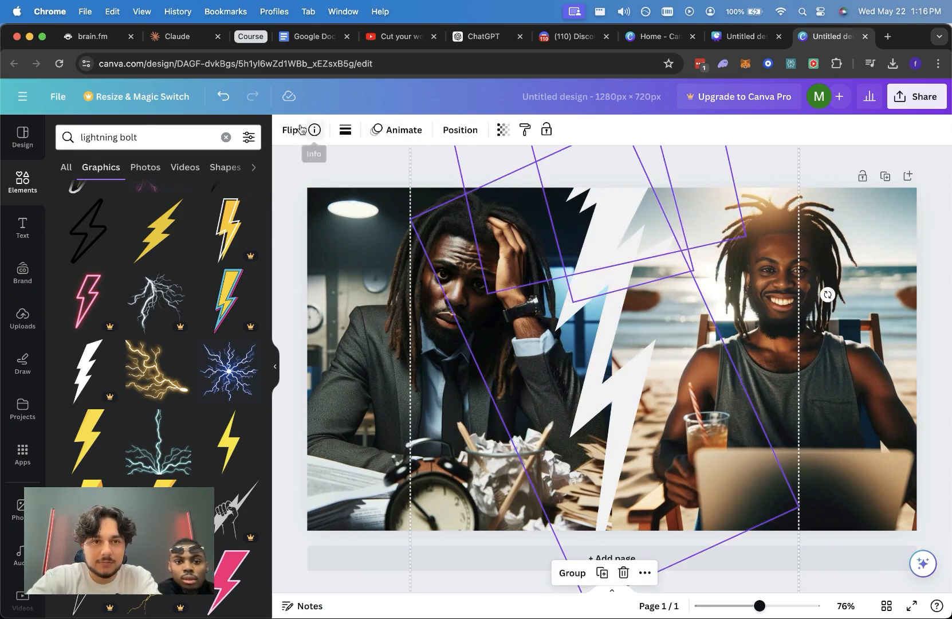
left_click(393, 166)
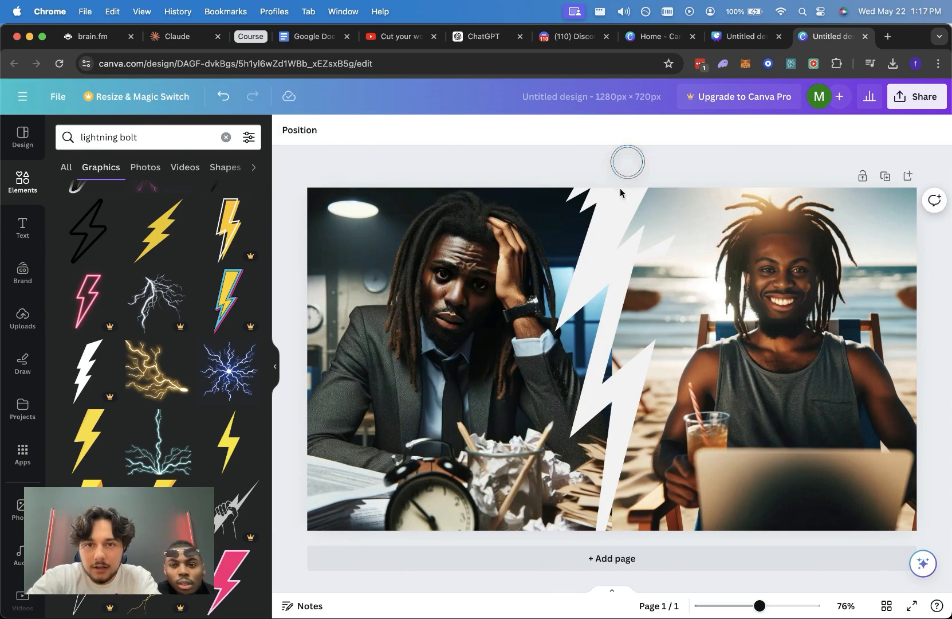
Step: Recolour the wide lightning bolt at the top of the seam to the custom red #DD0000
left_click(616, 198)
left_click(402, 131)
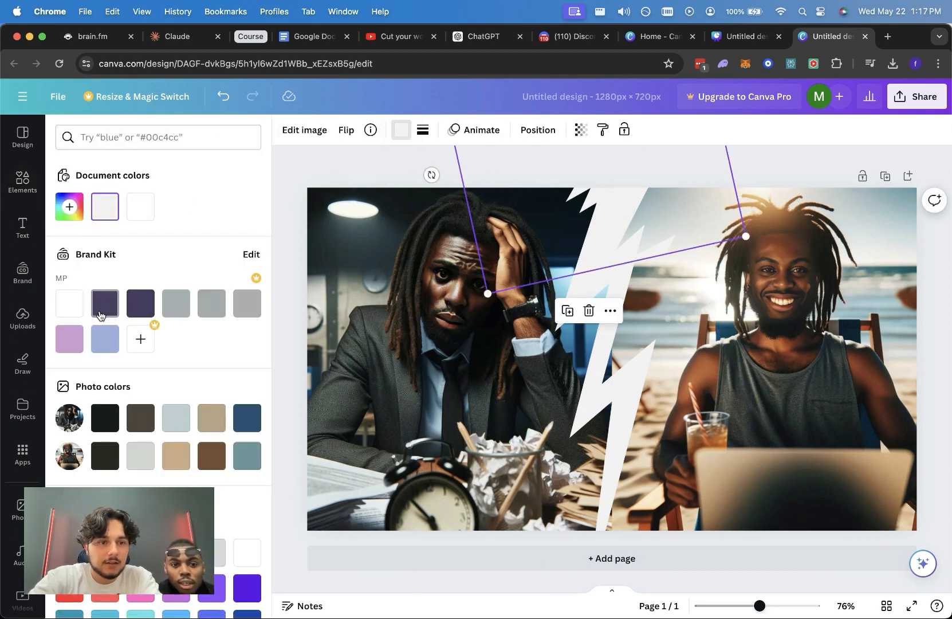
left_click(70, 206)
left_click_drag(110, 297, 315, 242)
left_click_drag(222, 316, 299, 305)
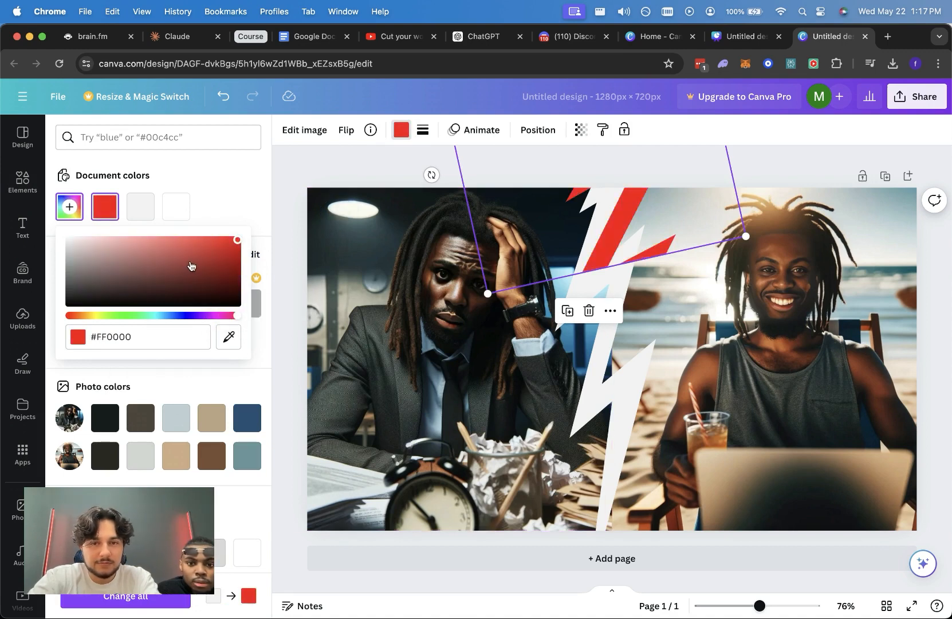
left_click_drag(210, 259, 270, 247)
left_click(133, 331)
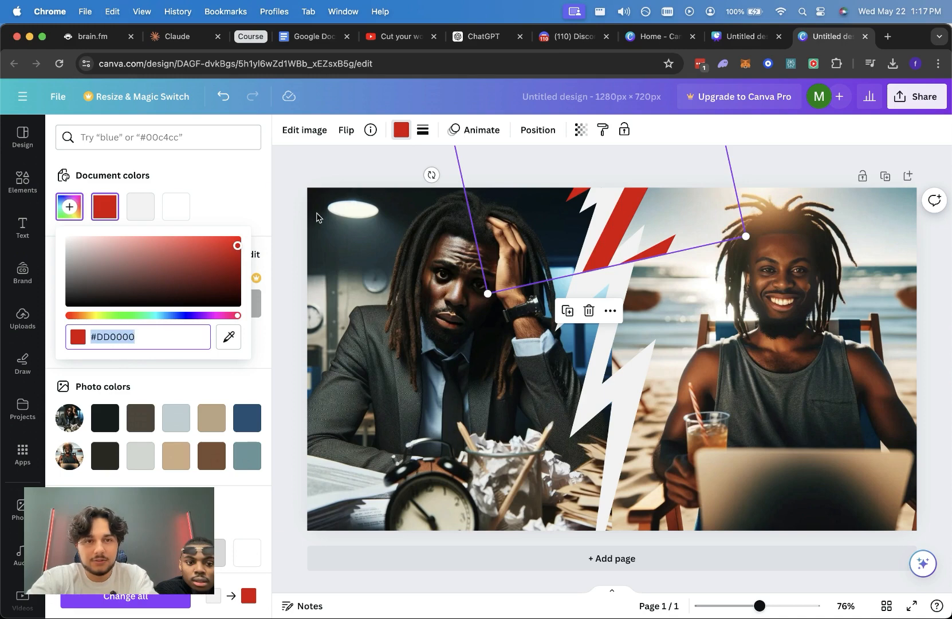
left_click(357, 174)
Step: Apply the same document red to the large lightning bolt running down the seam
left_click(633, 406)
left_click(404, 141)
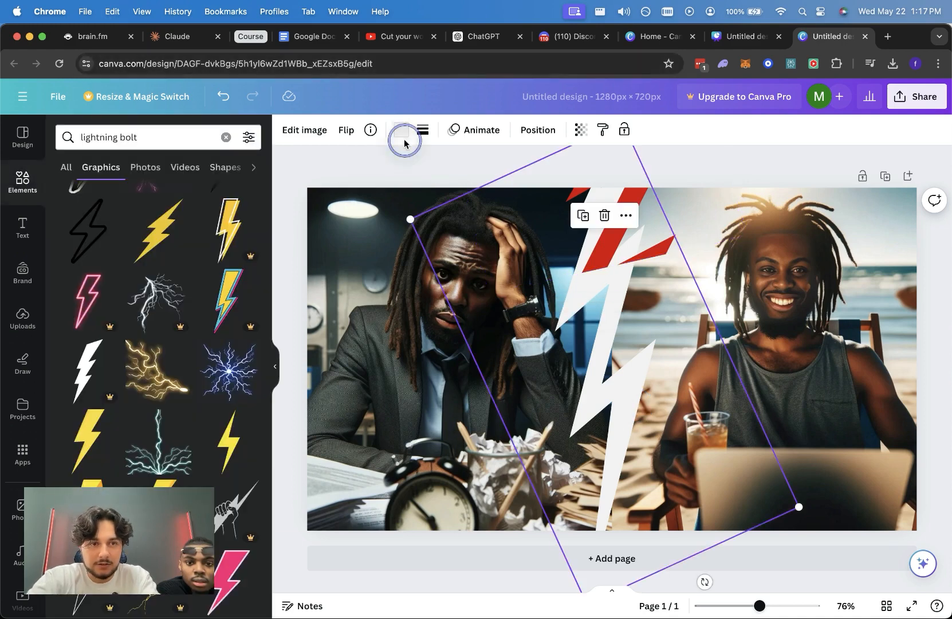
left_click(403, 124)
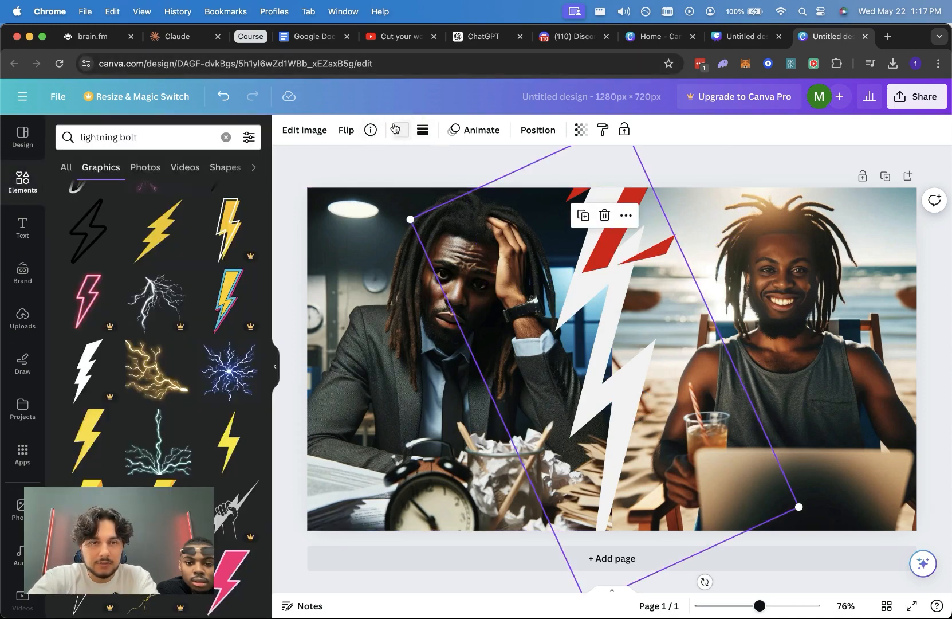
left_click(394, 127)
left_click(104, 206)
key("Escape")
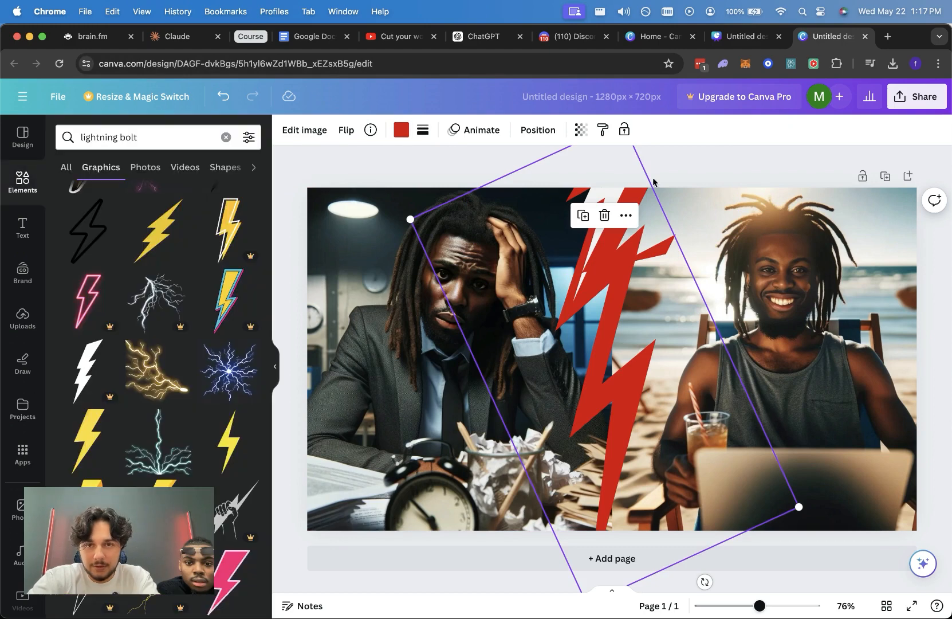
Step: Send the wide top lightning bolt to the back of the layer stack, and undo that layer change
left_click(601, 195)
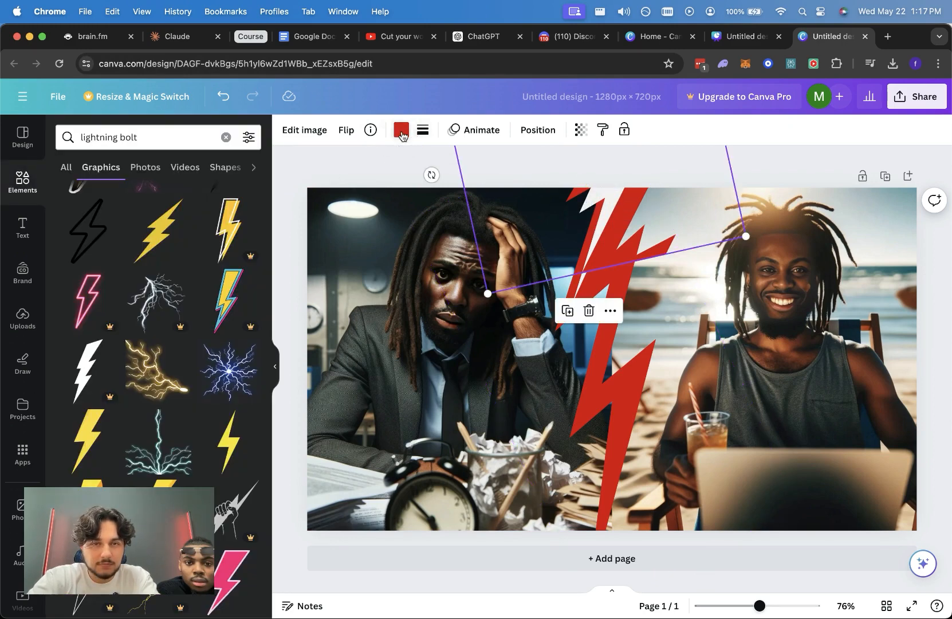
left_click(605, 198)
right_click(604, 200)
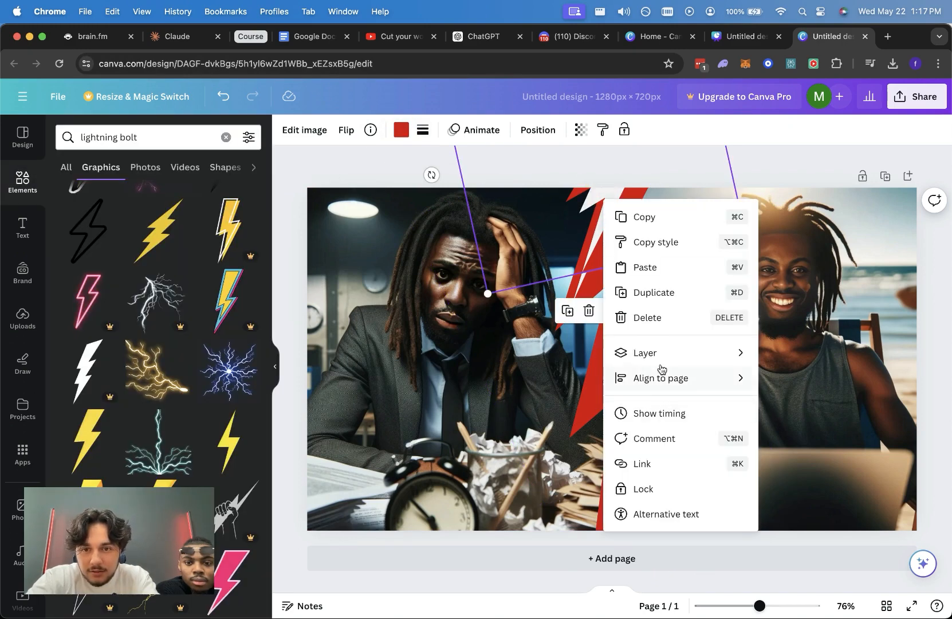
mouse_move(659, 353)
left_click(840, 429)
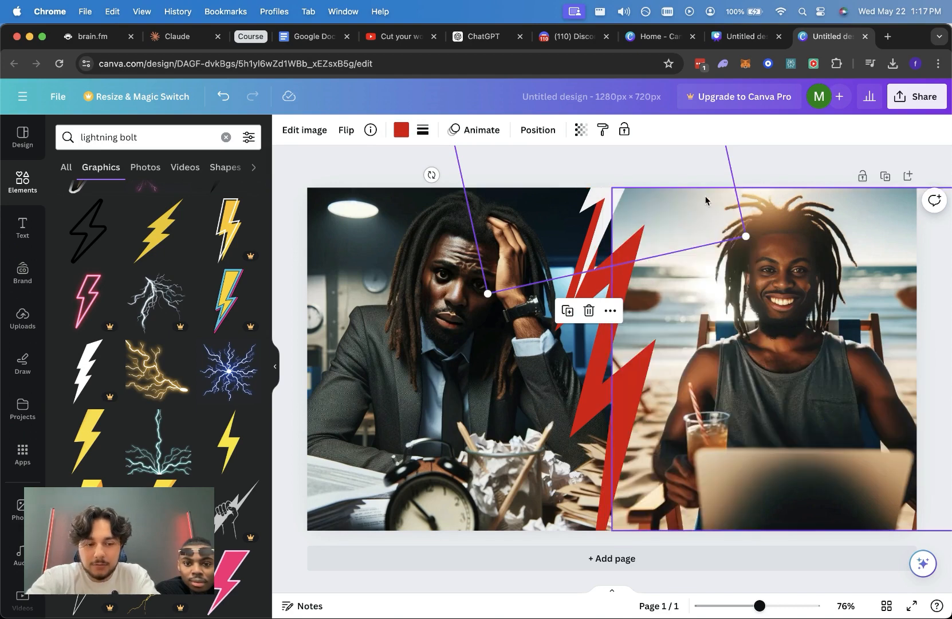
key("super+z")
Step: Send the wide top lightning bolt one layer backward
right_click(617, 195)
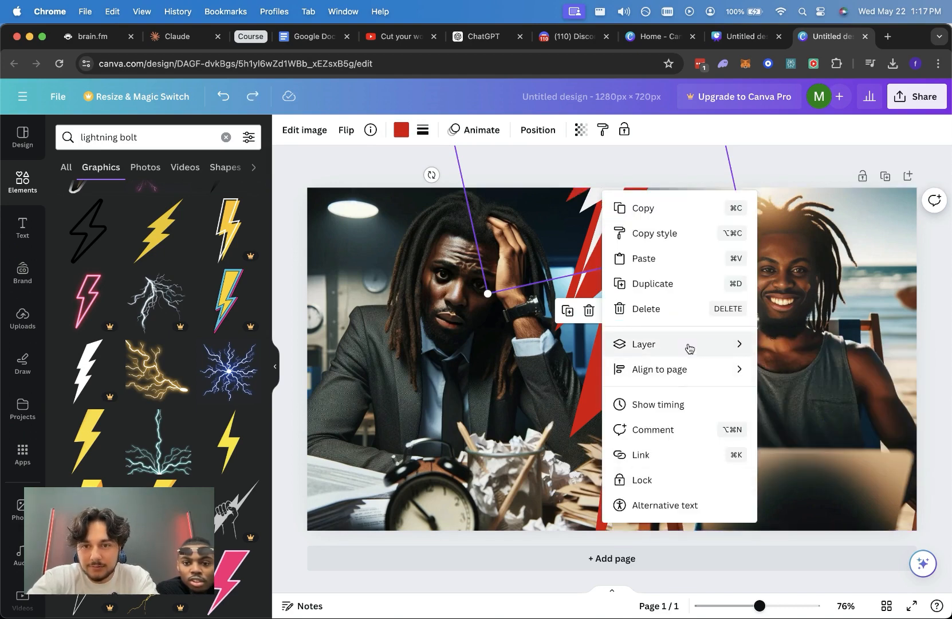
mouse_move(676, 344)
left_click(801, 399)
Step: Recolour the remaining white lightning bolt at the top of the seam with the document red
left_click(604, 201)
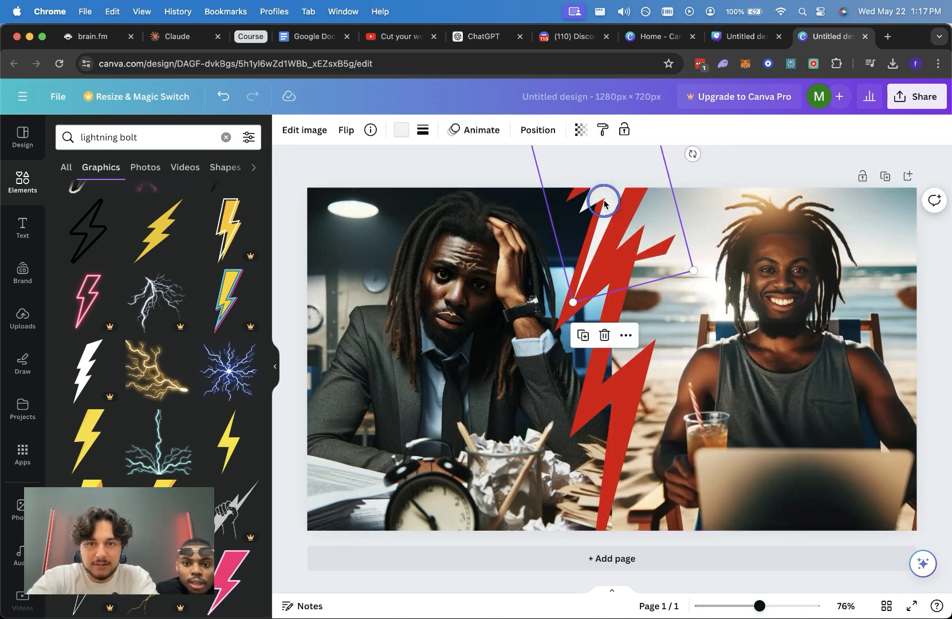
left_click(396, 130)
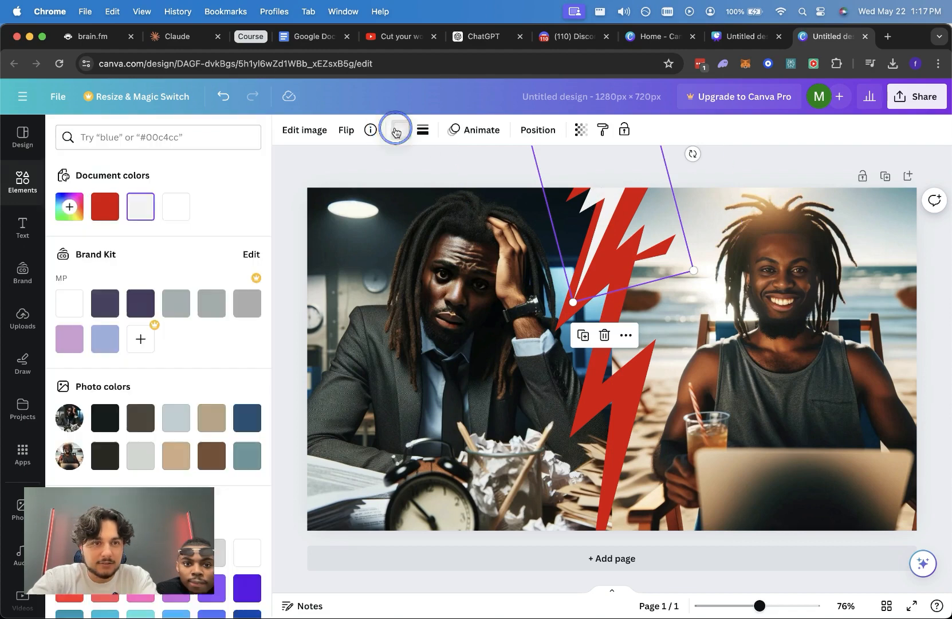
left_click(102, 204)
left_click(345, 159)
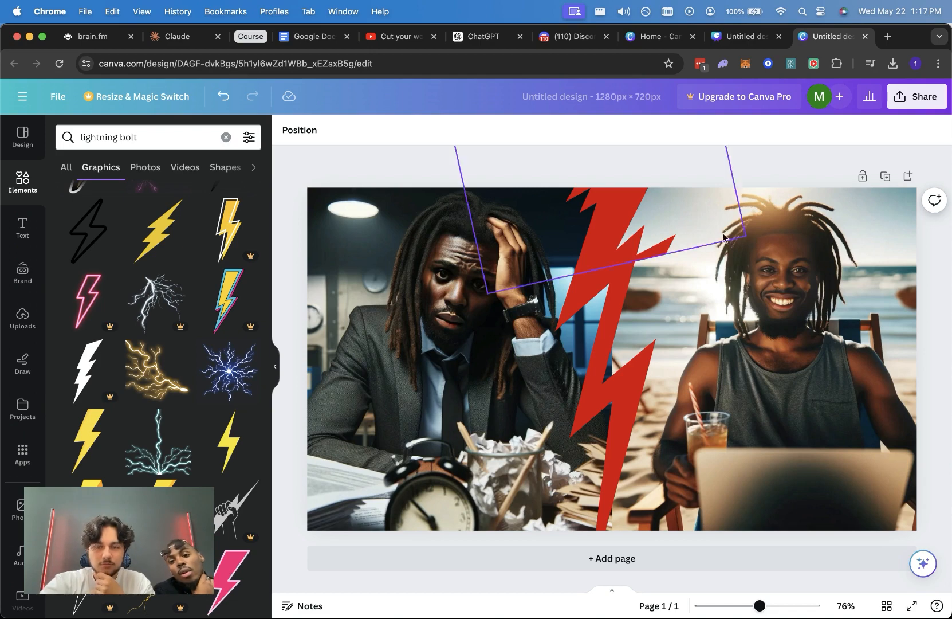
Step: Crop a little more off the lower end of the small red bolt at the top of the seam
left_click(565, 189)
left_click(305, 129)
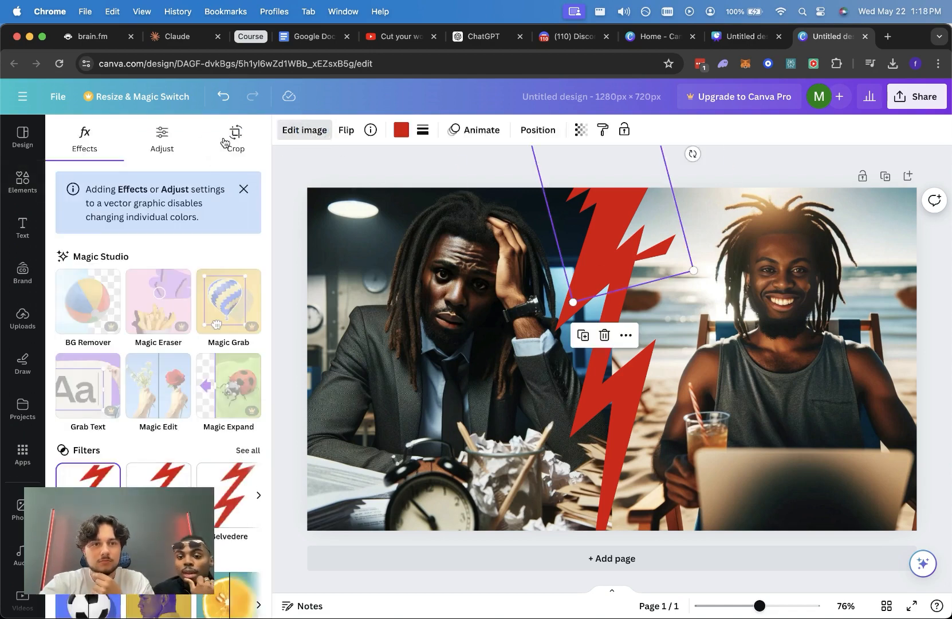
left_click(234, 138)
left_click_drag(576, 303, 563, 259)
left_click(448, 225)
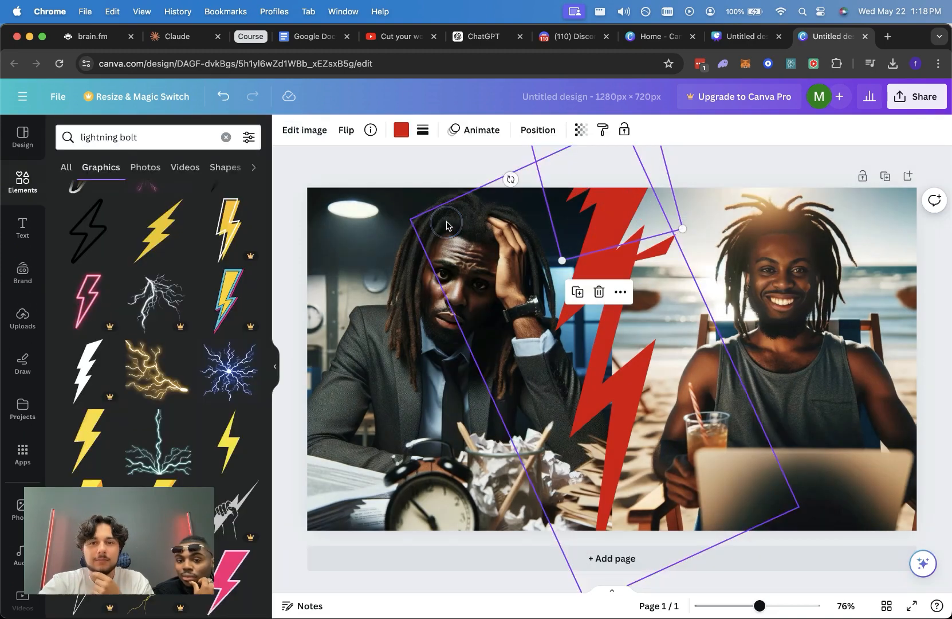
left_click(408, 170)
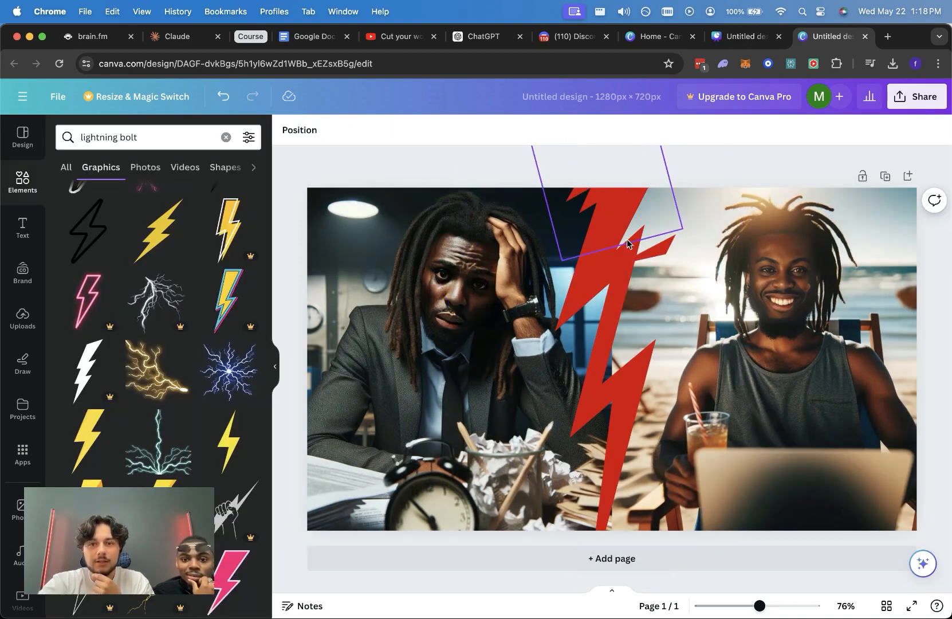
left_click(659, 255)
left_click(344, 171)
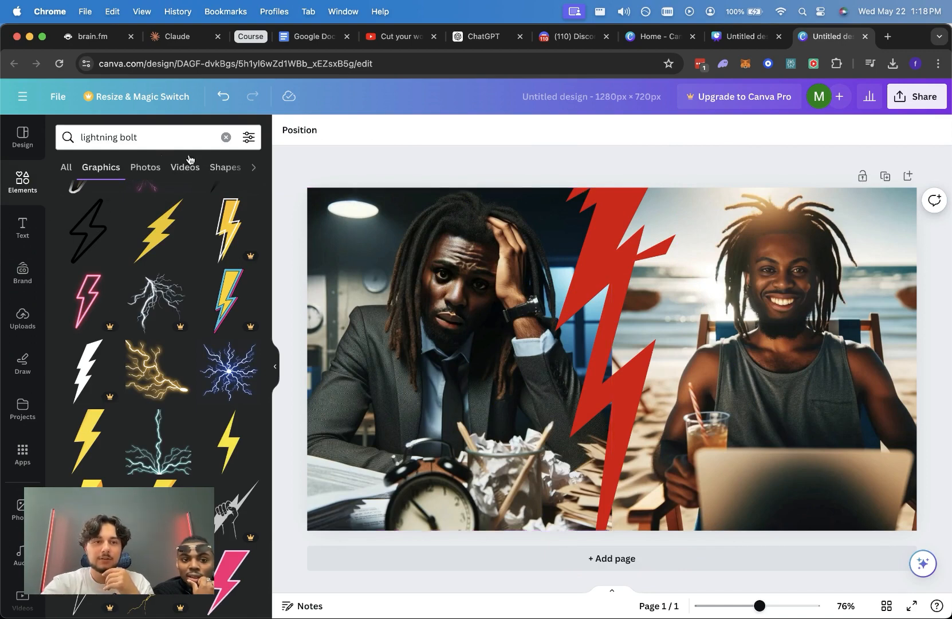
Step: Search the elements for "arrow" and place the curved white arrow, enlarged and rotated, across the lower seam towards the beach image
left_click(227, 138)
left_click(376, 129)
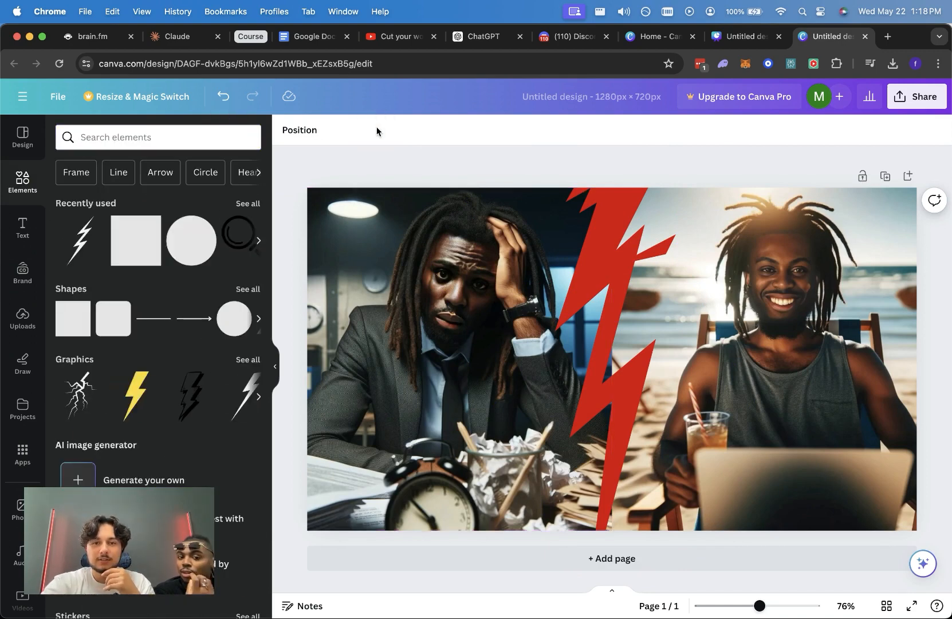
left_click(101, 137)
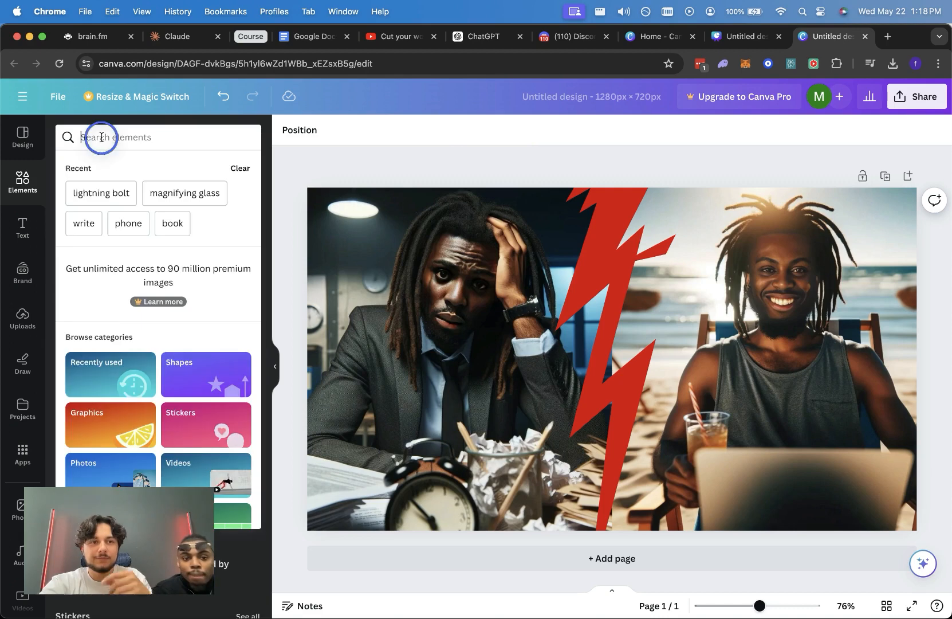
type("arrow")
key("Return")
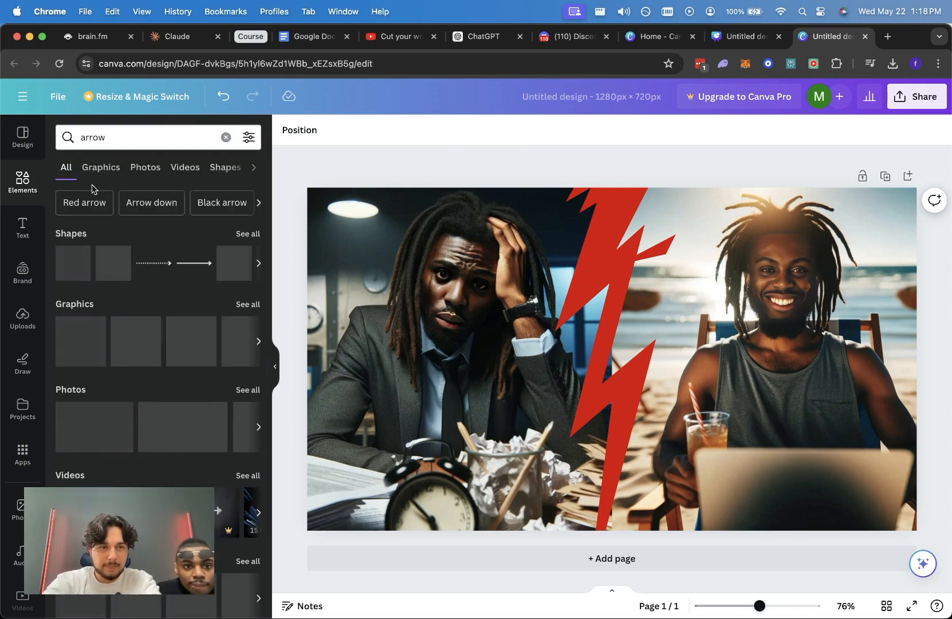
left_click_drag(183, 328, 598, 283)
left_click_drag(666, 338, 714, 335)
left_click_drag(629, 360, 677, 454)
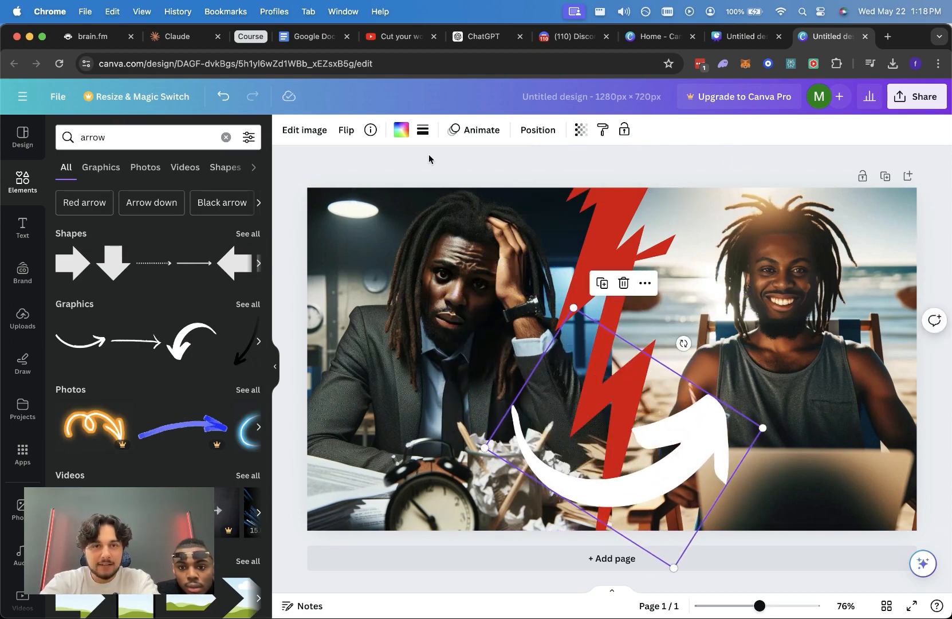
Step: Recolour the curved arrow to a custom bright green, about #08BF36
left_click(401, 129)
left_click(69, 207)
left_click(166, 292)
left_click_drag(146, 315, 132, 317)
left_click(233, 252)
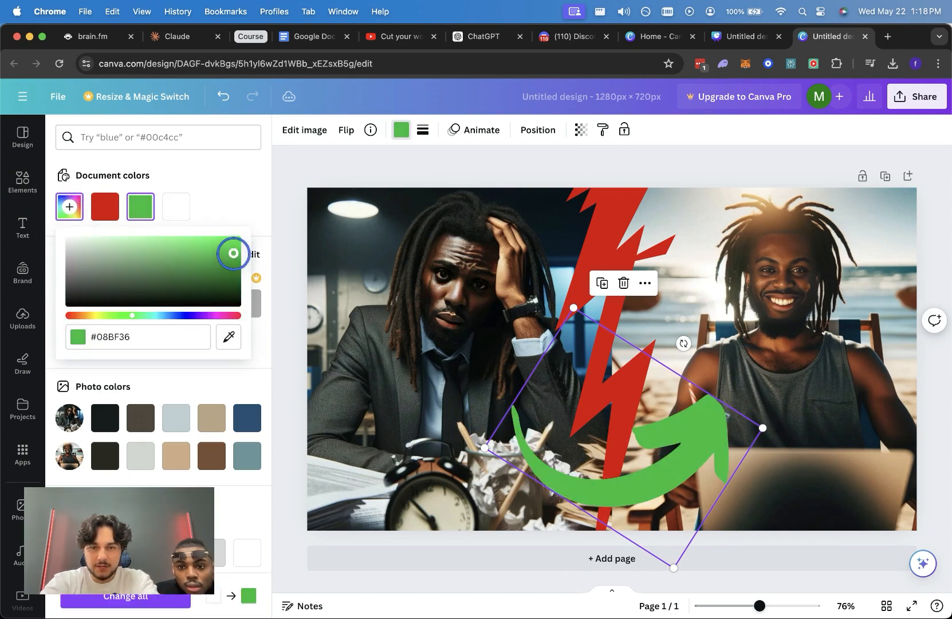
Step: Try a solid black border of weight 4 on the green arrow, and remove the border again
left_click(423, 130)
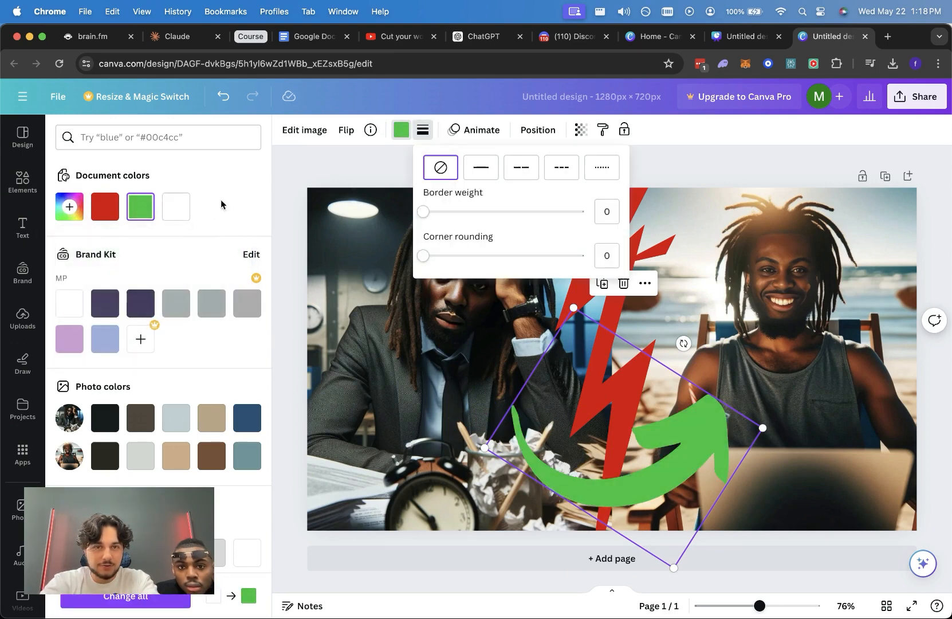
left_click(479, 170)
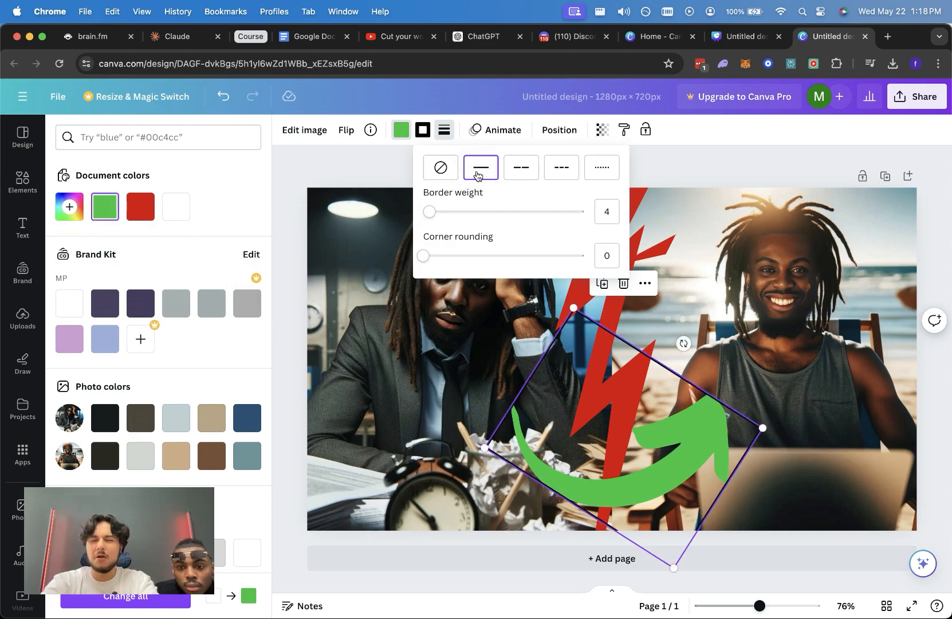
left_click(355, 168)
left_click(342, 171)
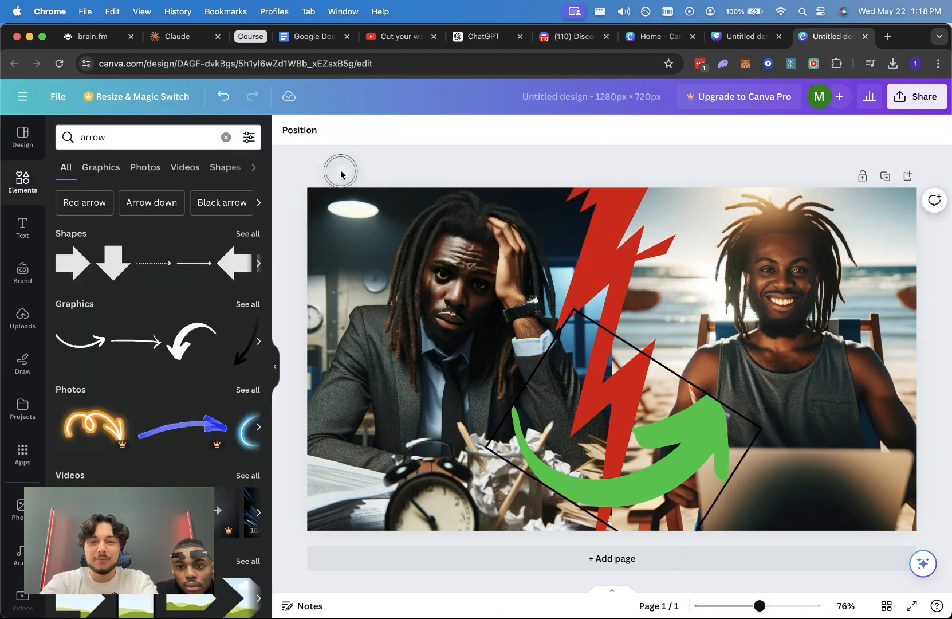
left_click(616, 429)
left_click(422, 130)
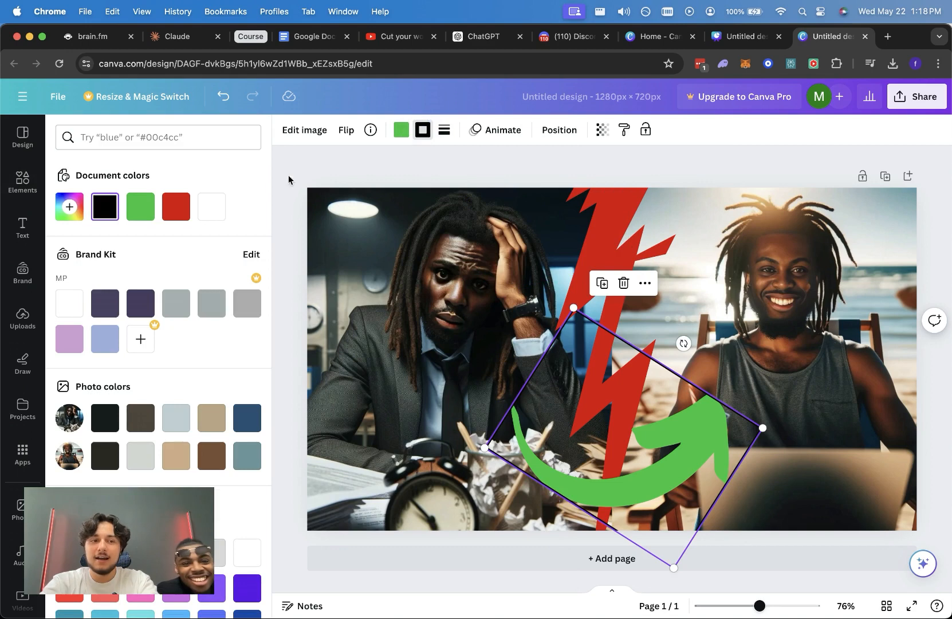
left_click(445, 130)
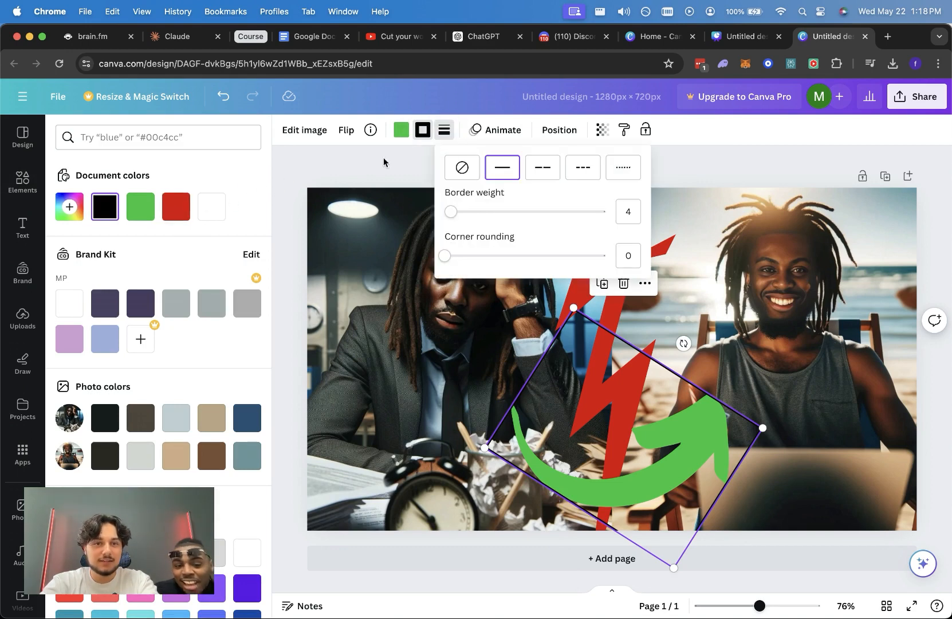
left_click(467, 179)
left_click(365, 170)
left_click(364, 167)
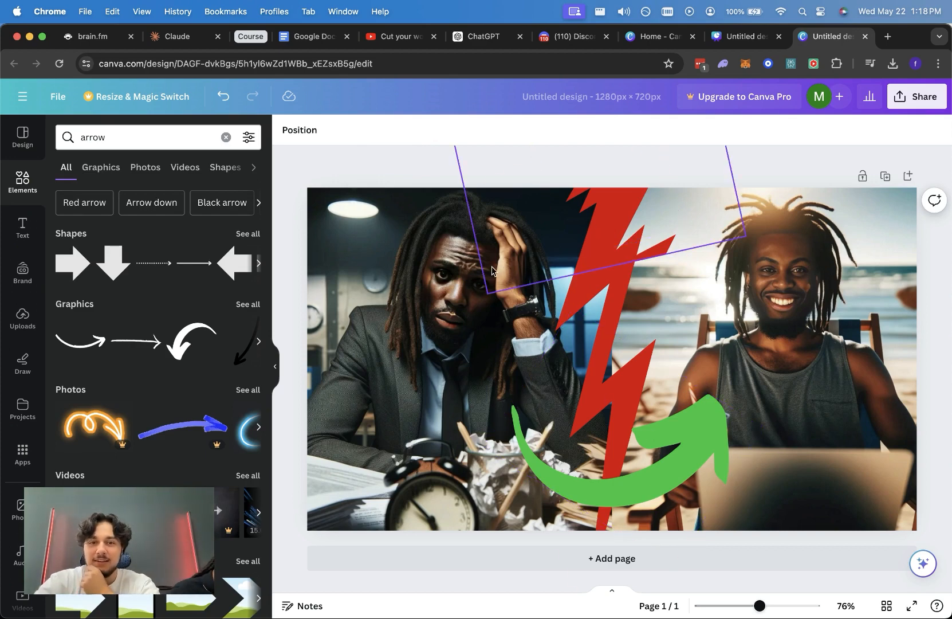
Step: Apply a Drop shadow to the green arrow with blur 21, angle 1 and distance 44
left_click(685, 461)
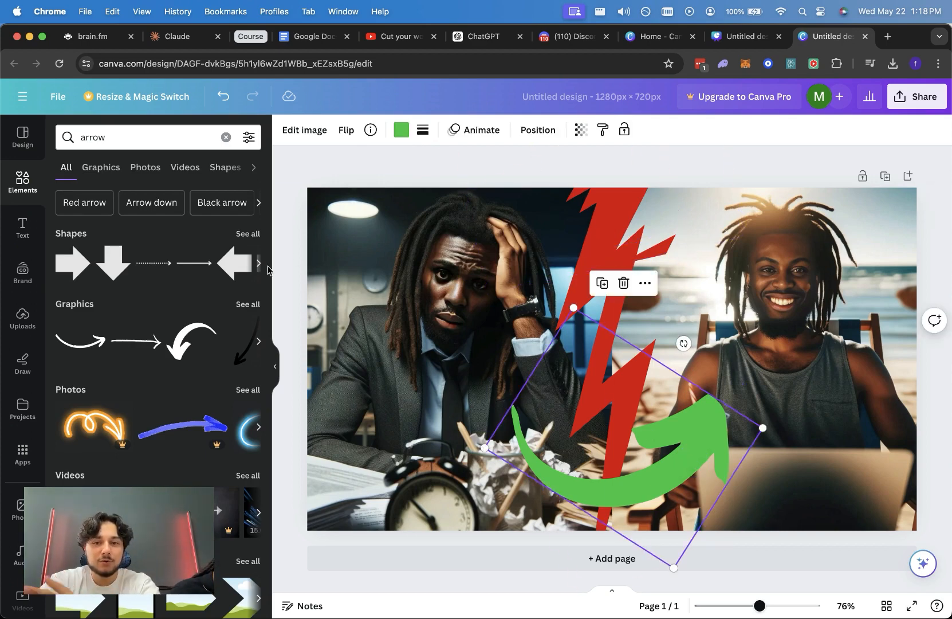
left_click(331, 135)
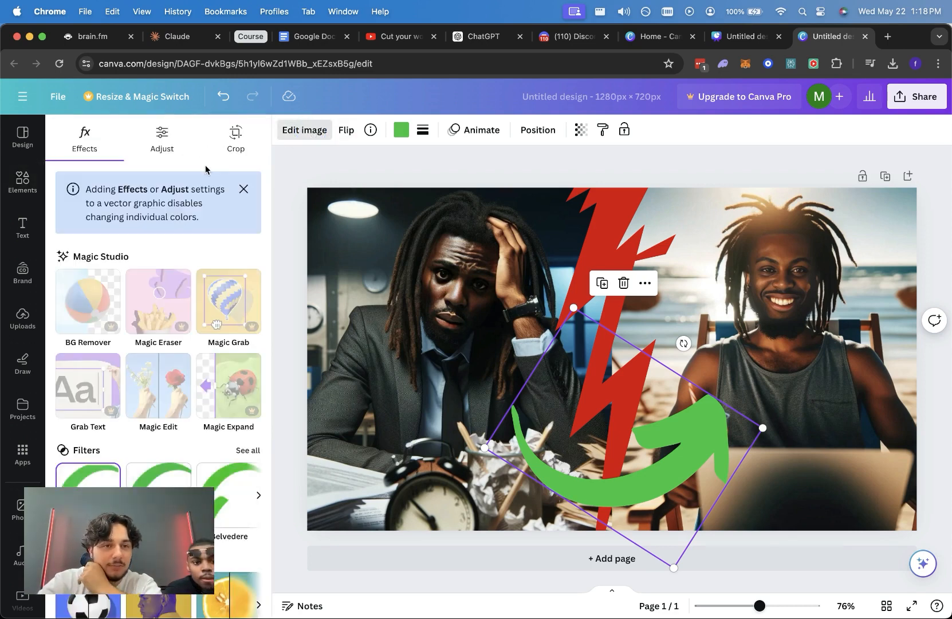
scroll(187, 471, "down", 3)
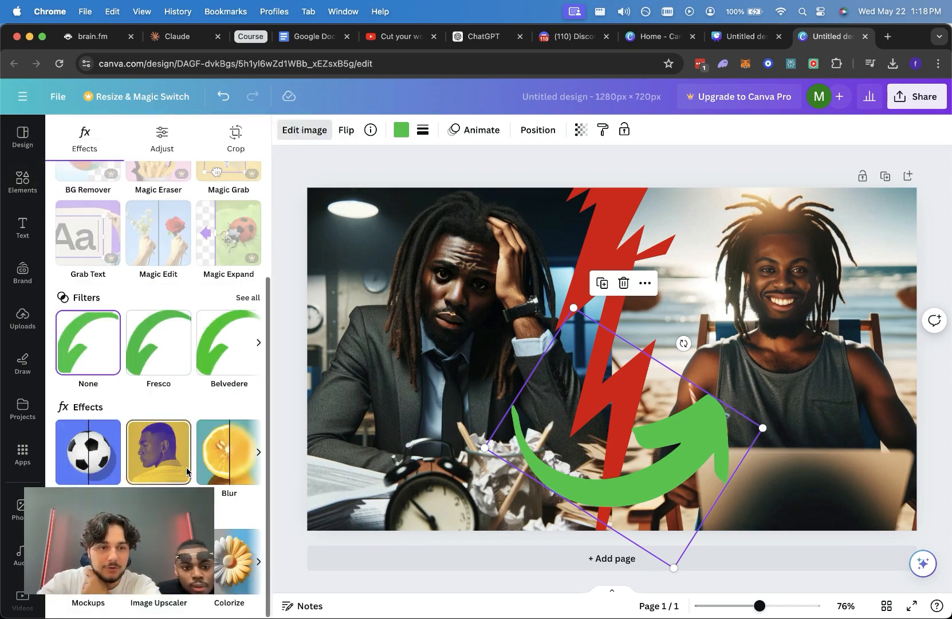
left_click(86, 466)
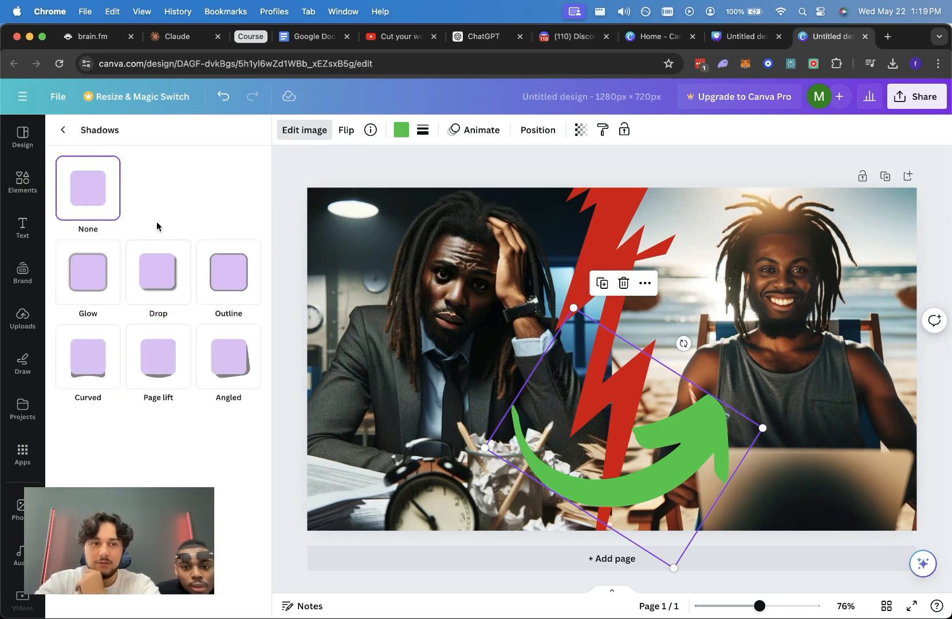
left_click(141, 274)
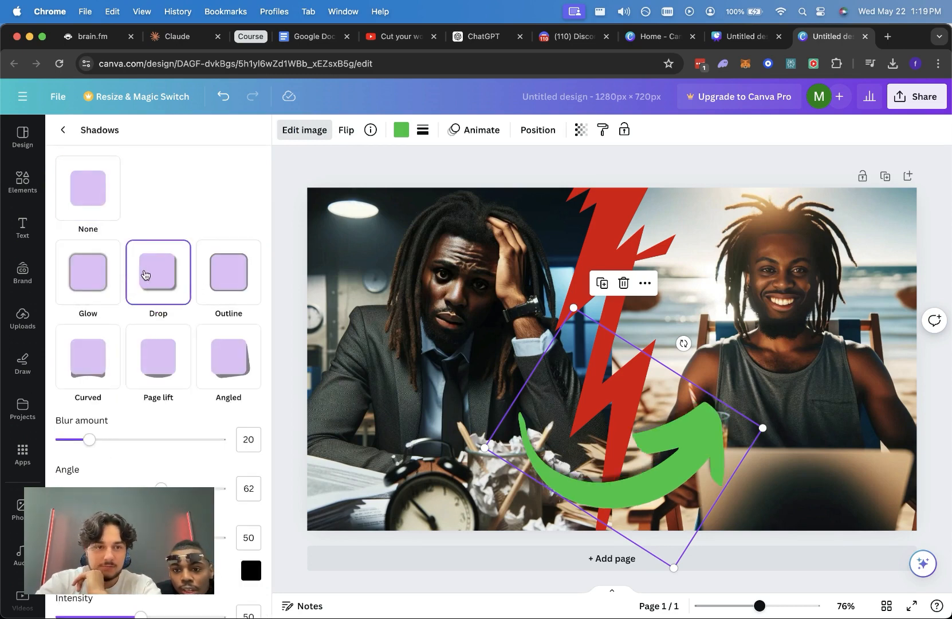
left_click_drag(161, 487, 57, 447)
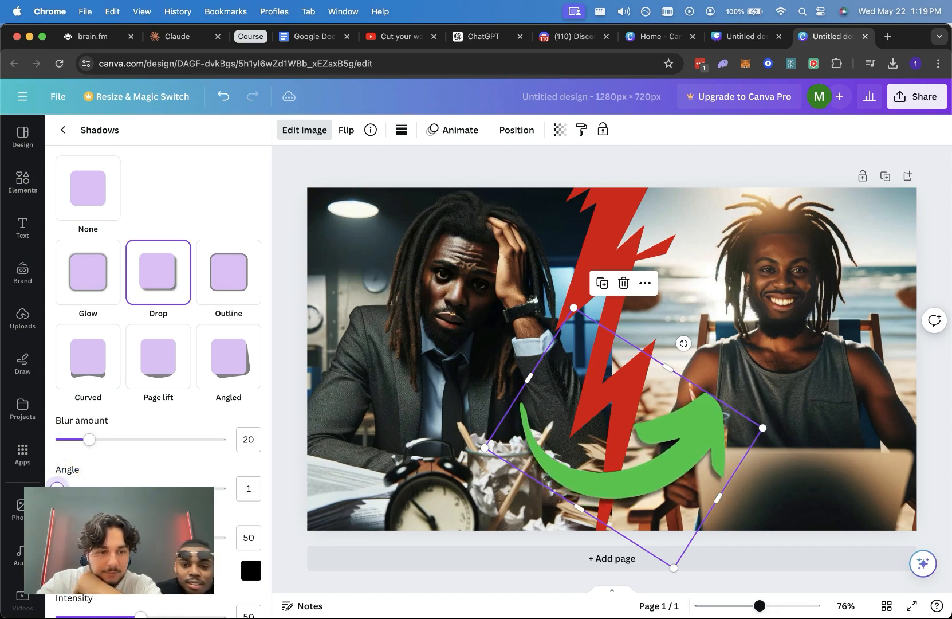
mouse_move(141, 538)
left_mouse_down()
mouse_move(180, 543)
mouse_move(32, 558)
mouse_move(133, 550)
left_mouse_up()
mouse_move(95, 443)
left_mouse_down()
mouse_move(195, 440)
mouse_move(11, 448)
mouse_move(103, 440)
mouse_move(92, 442)
left_mouse_up()
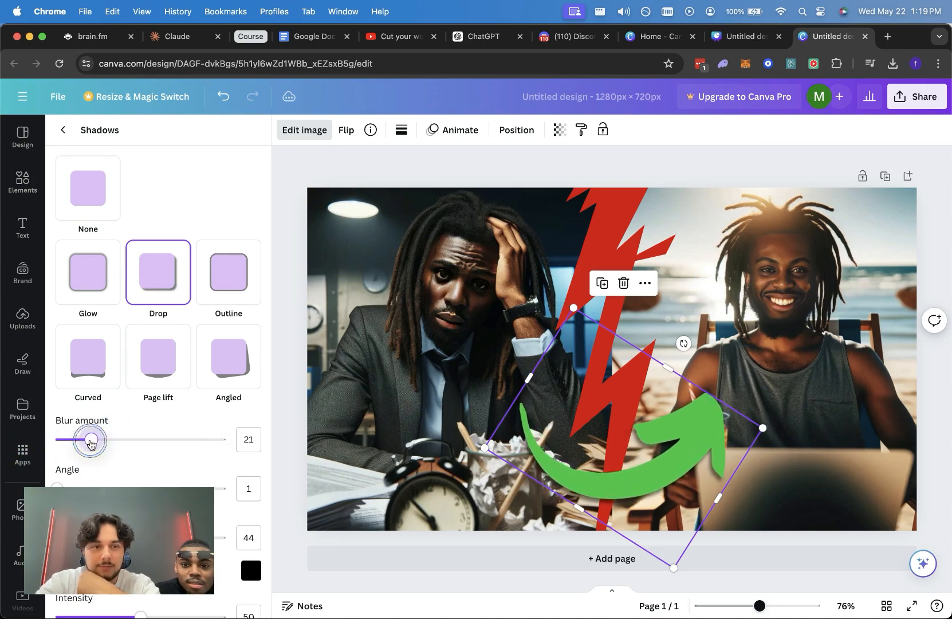
left_click(480, 321)
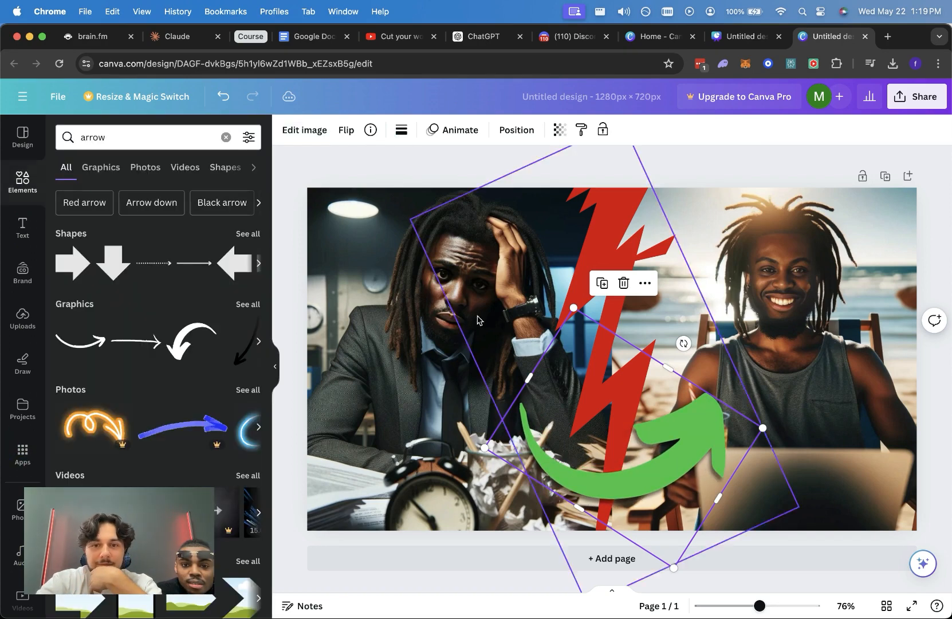
left_click(318, 136)
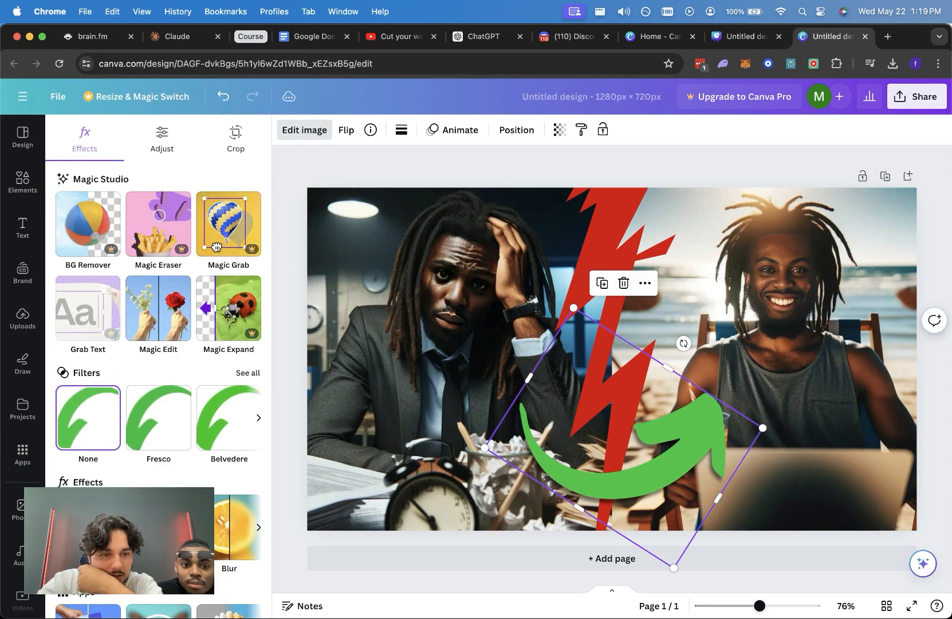
scroll(159, 343, "down", 3)
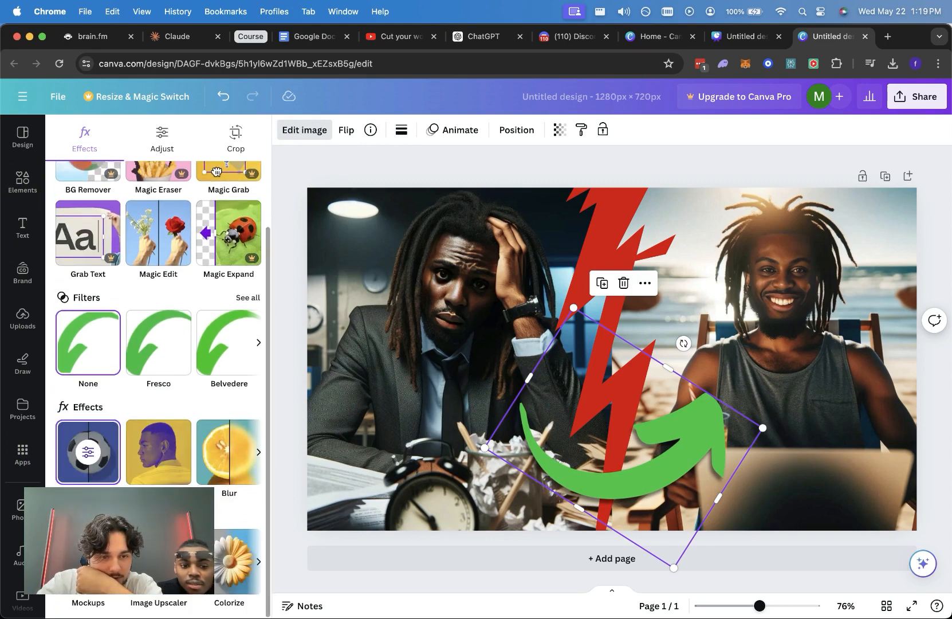
left_click_drag(420, 183, 436, 192)
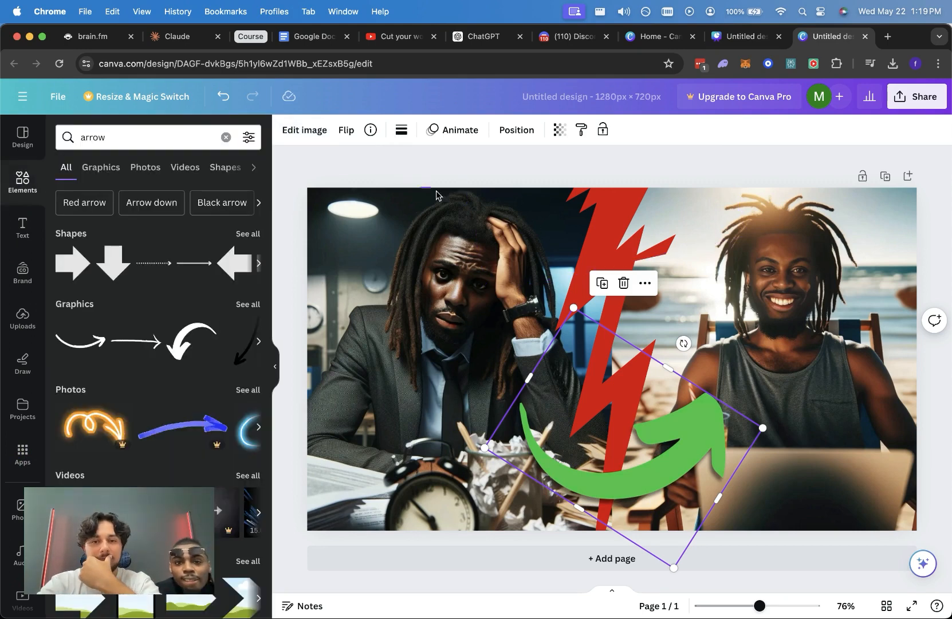
left_click(437, 176)
Step: Delete both red lightning bolts from the seam between the two images
left_click(630, 238)
key("BackSpace")
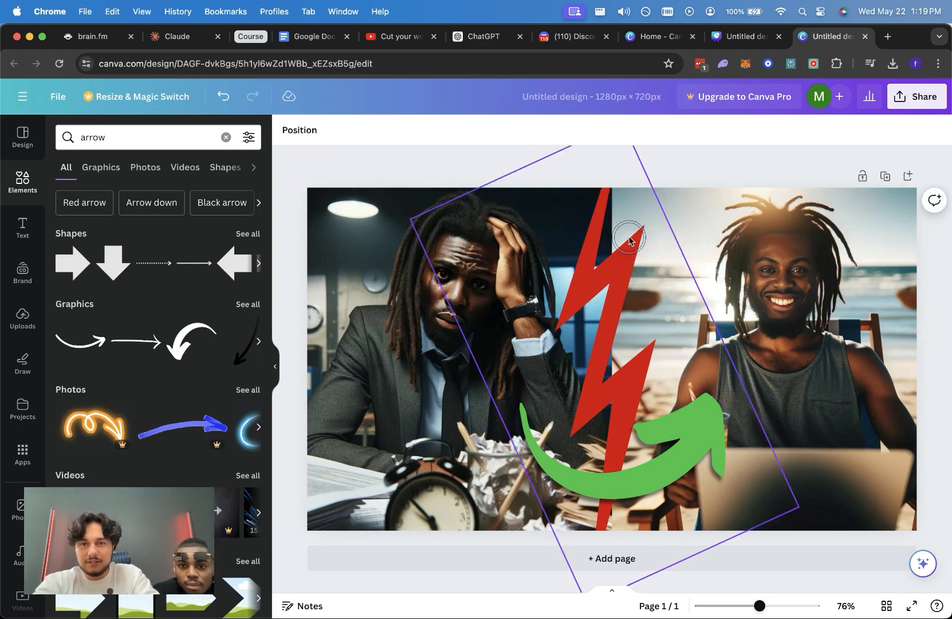
left_click(596, 284)
key("BackSpace")
left_click(577, 146)
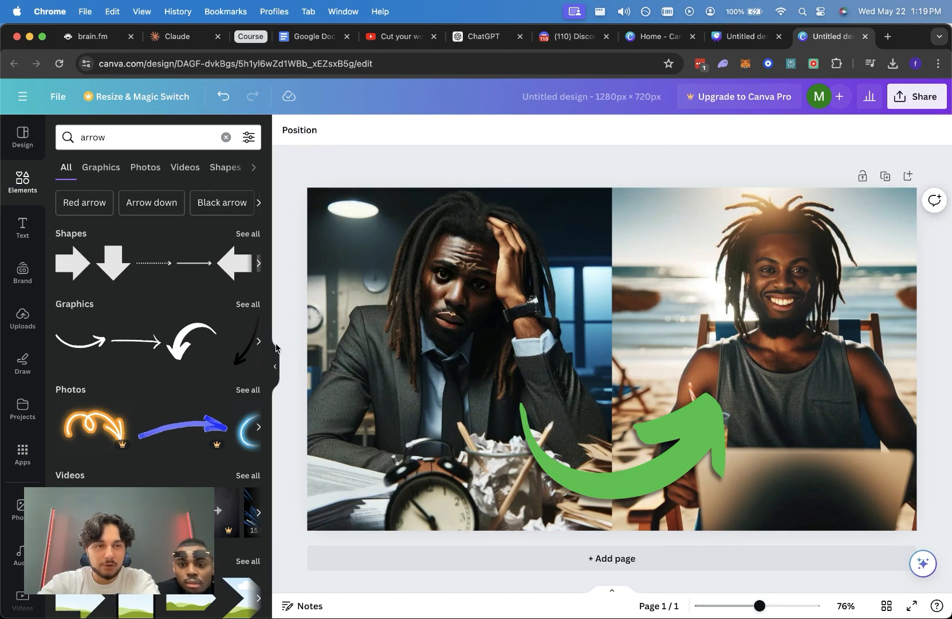
Step: Search the elements for "tear" and browse all matching graphics for a torn-paper strip
left_click(23, 182)
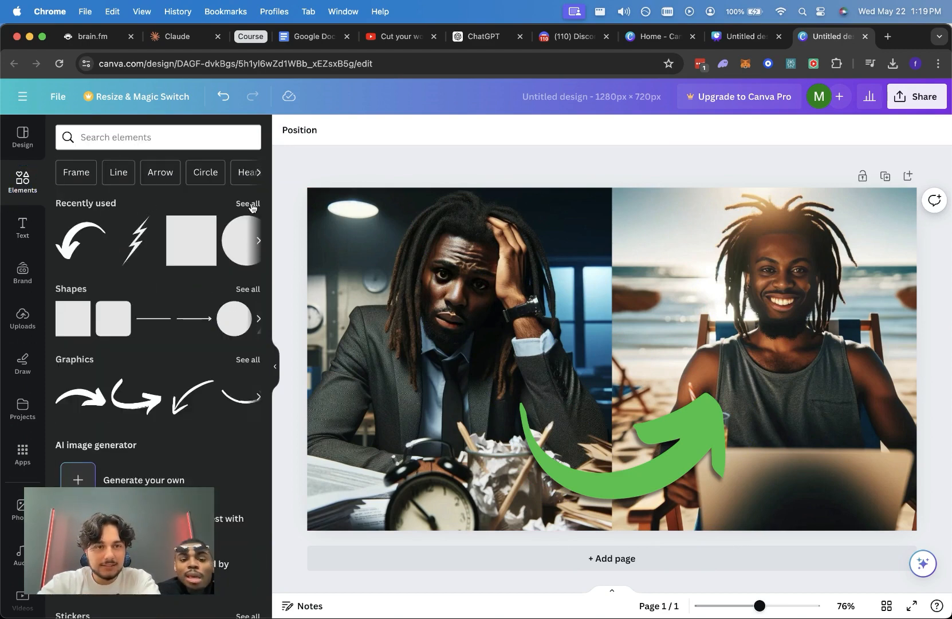
left_click(182, 141)
type("tear")
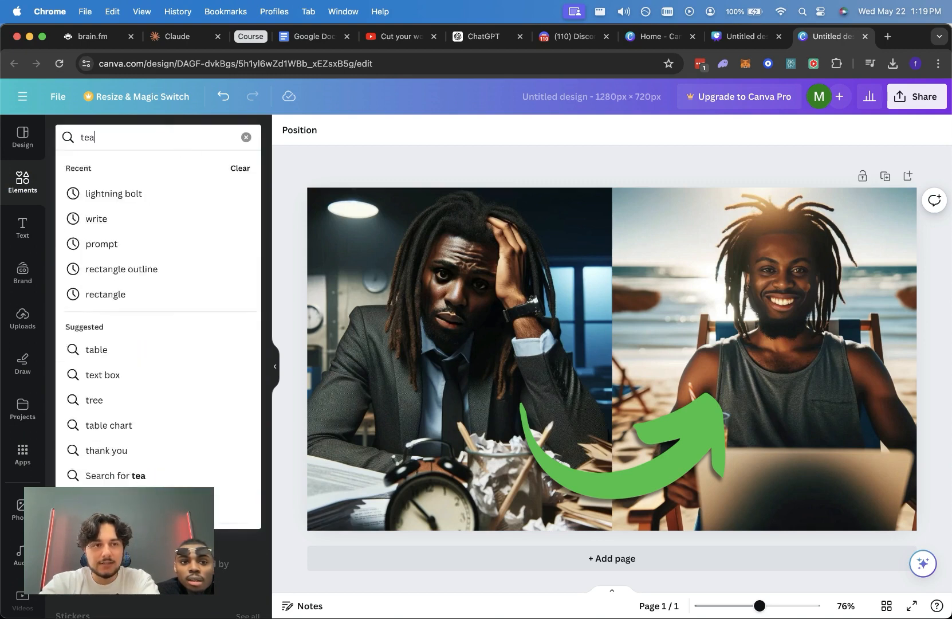
key("Return")
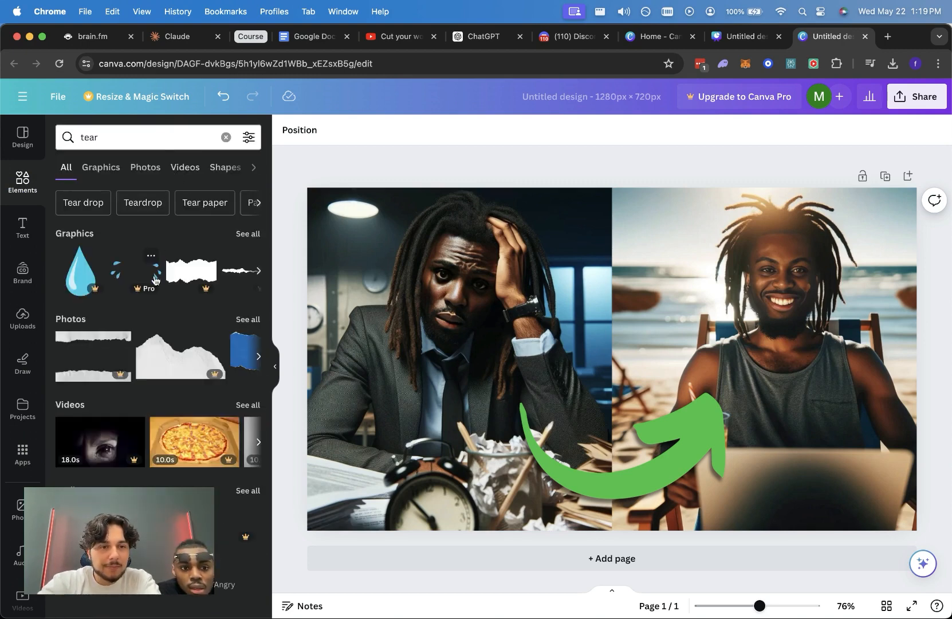
left_click(248, 233)
scroll(185, 272, "down", 1)
scroll(177, 310, "down", 5)
scroll(181, 343, "up", 5)
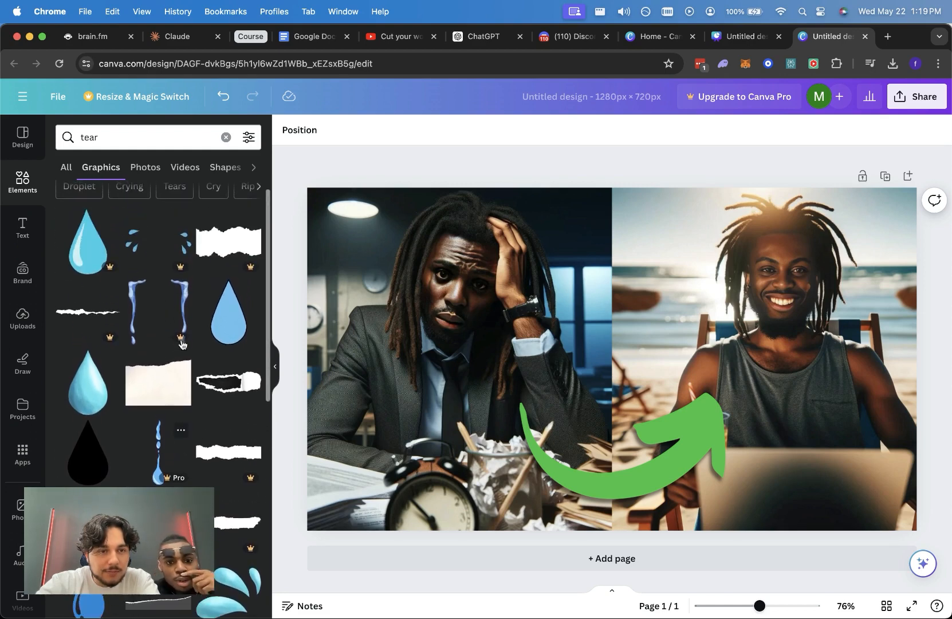
Step: Place the thin white torn-paper strip upright over the full height of the seam and nudge it slightly towards the desk image
left_click_drag(88, 314, 793, 247)
left_click_drag(611, 358, 538, 563)
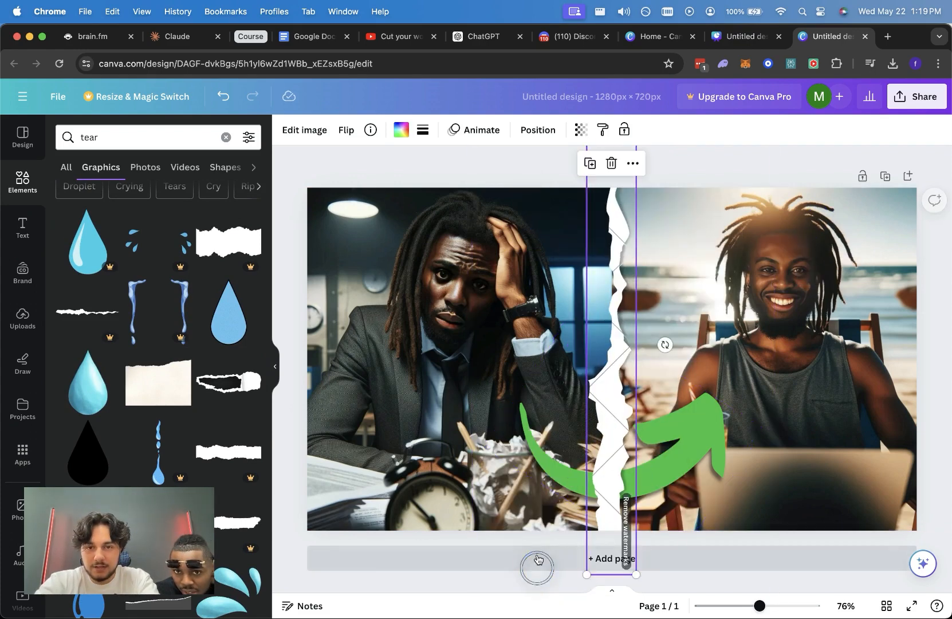
left_click_drag(589, 451, 585, 424)
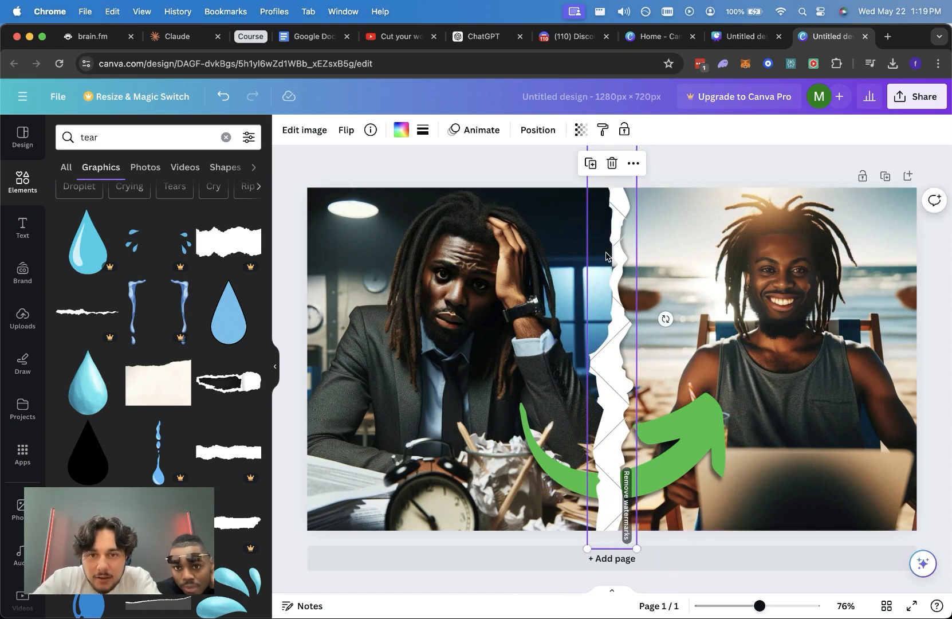
key("Left")
key("Left")
key("Left")
key("Left")
key("Left")
key("Left")
key("Left")
key("Left")
key("Left")
key("Left")
key("Left")
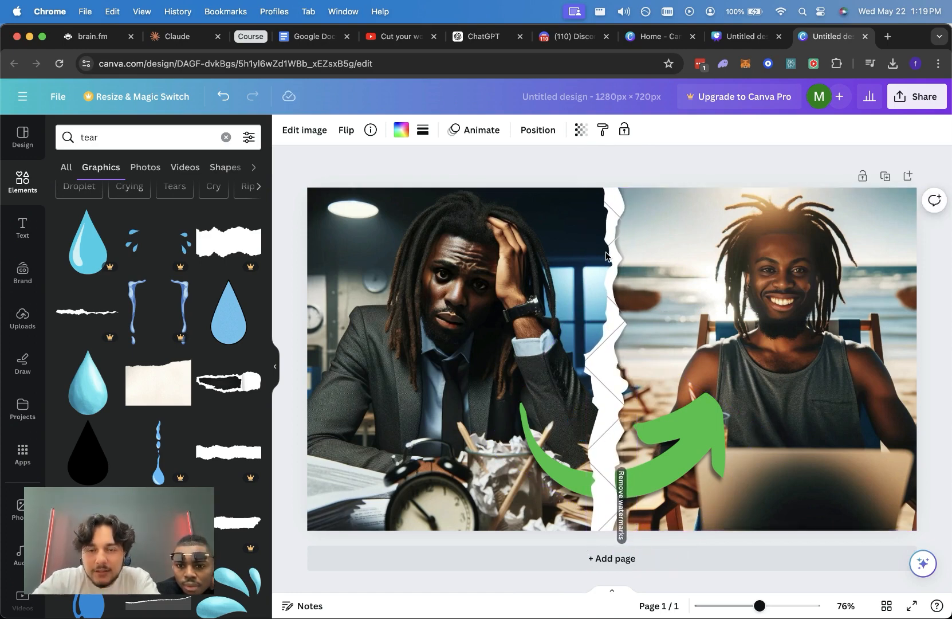
Step: Send the torn-paper strip backward so that it lies behind the green arrow
right_click(620, 271)
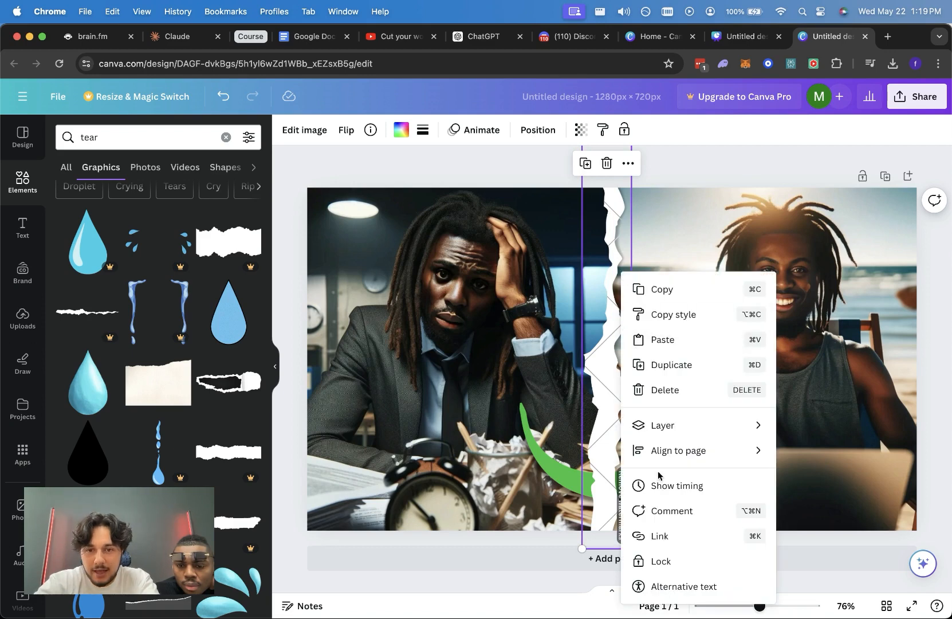
mouse_move(679, 429)
left_click(807, 474)
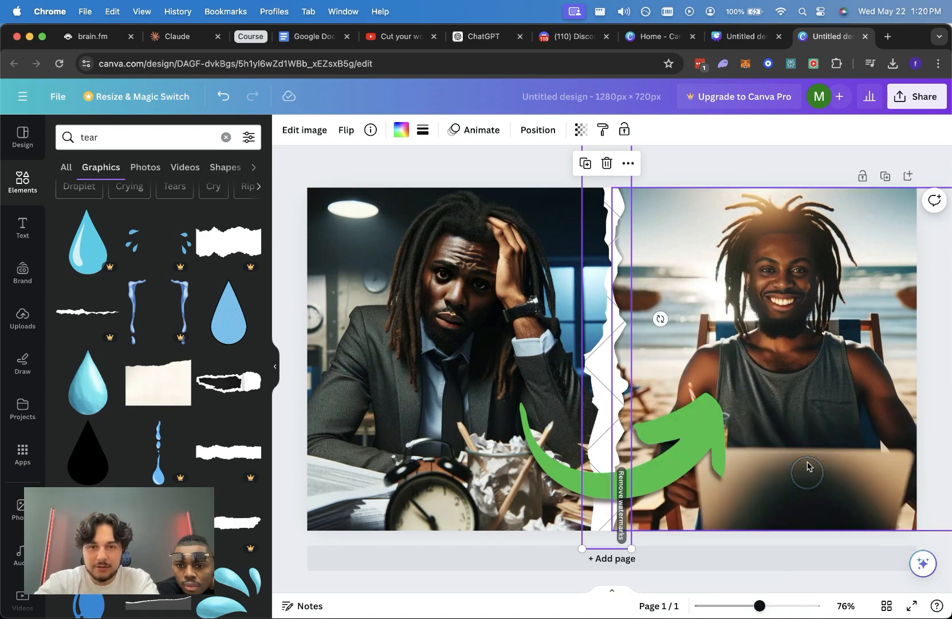
left_click(750, 158)
left_click(708, 427)
left_click(692, 175)
Step: Switch to YouTube, examine the thumbnails among the open video's channel uploads, and return to the Canva design
left_click(395, 43)
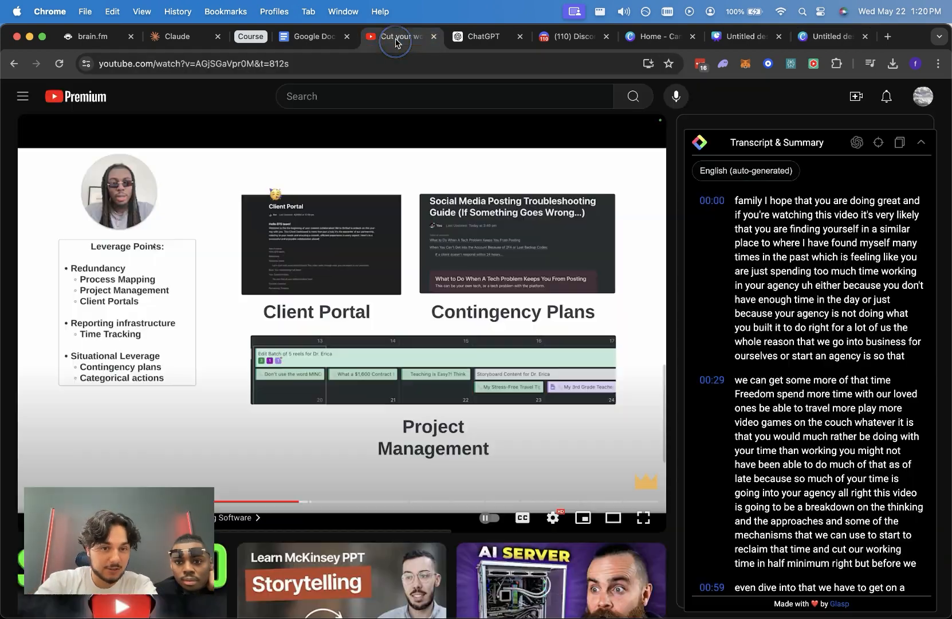
scroll(745, 335, "up", 5)
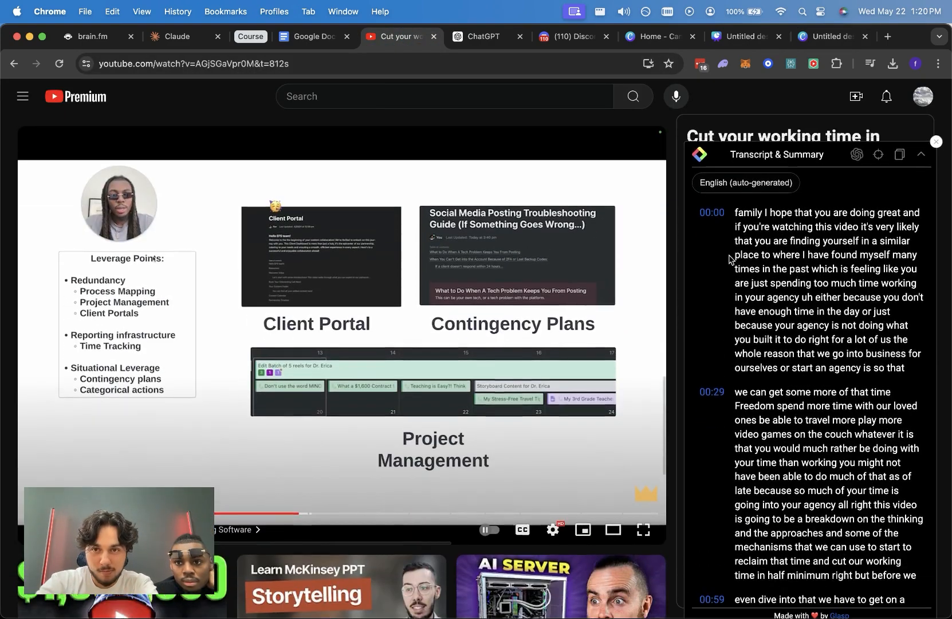
left_click(935, 135)
left_click(724, 276)
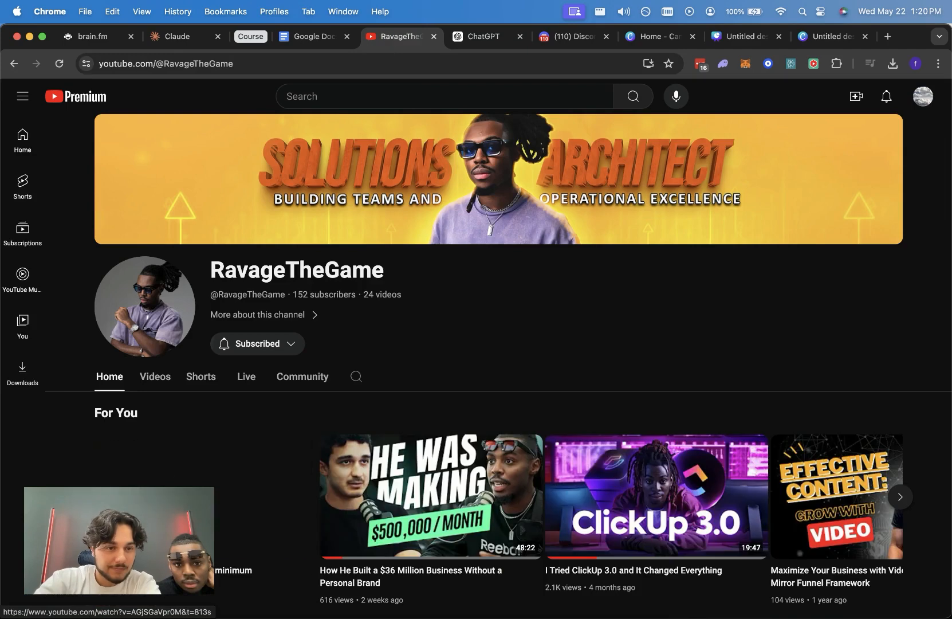
left_click(156, 374)
scroll(431, 322, "down", 2)
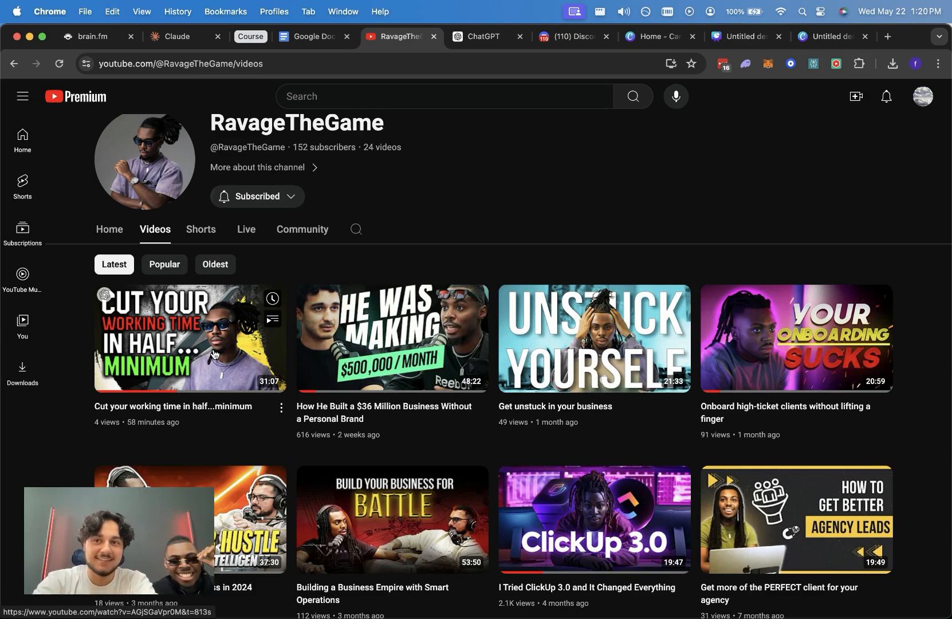
left_click(802, 37)
left_click(559, 167)
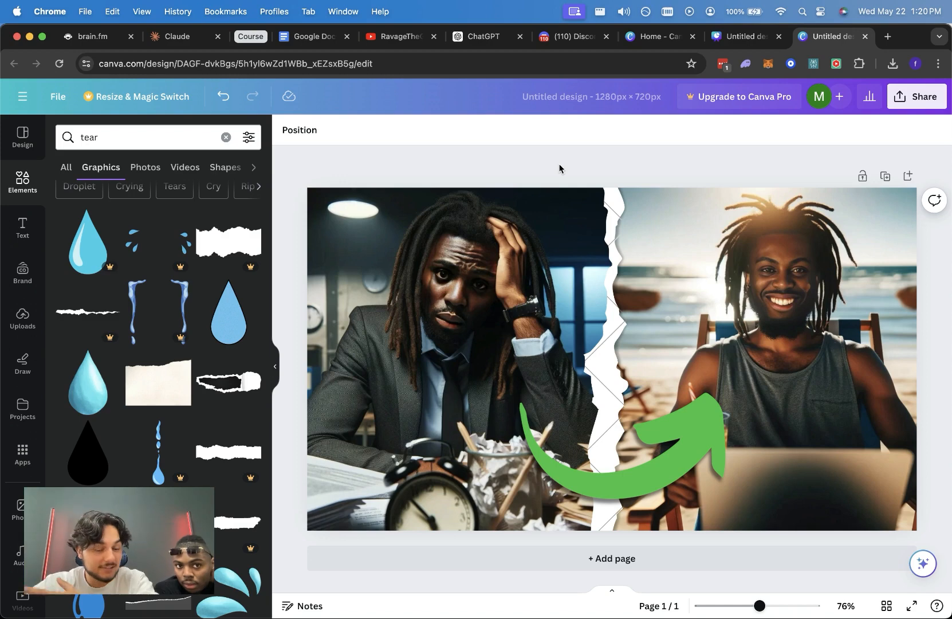
left_click(378, 36)
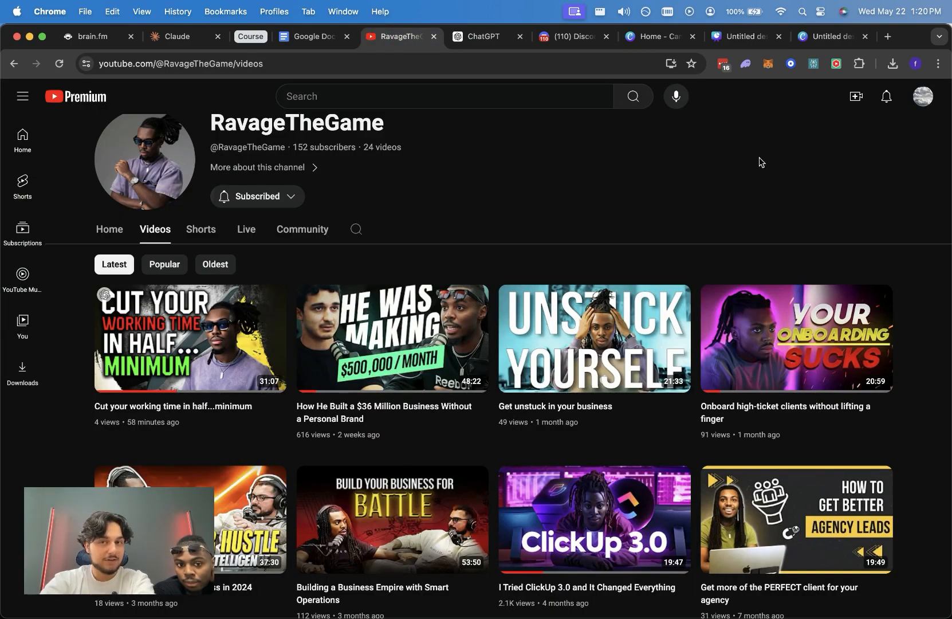
left_click(820, 37)
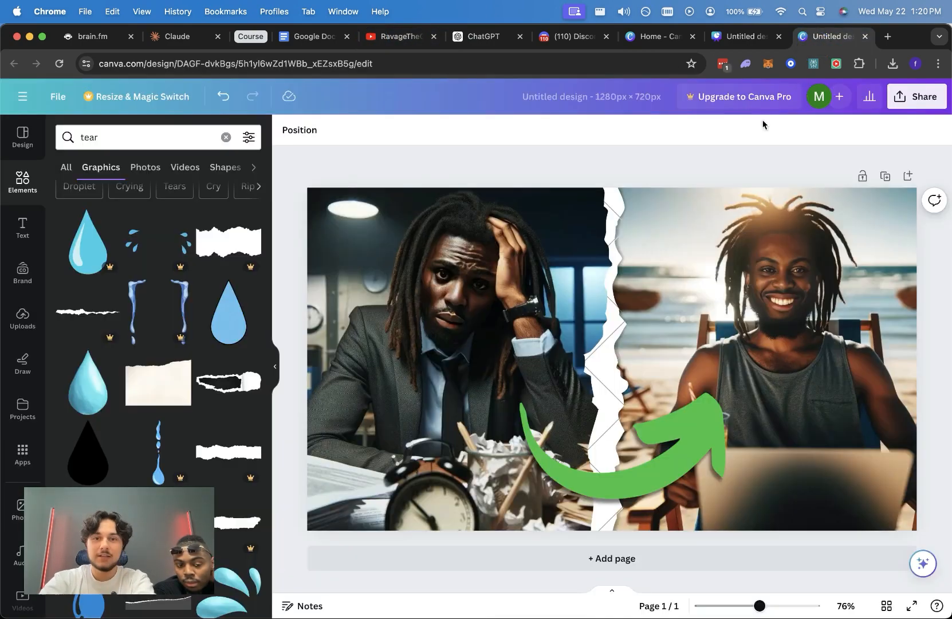
left_click(578, 158)
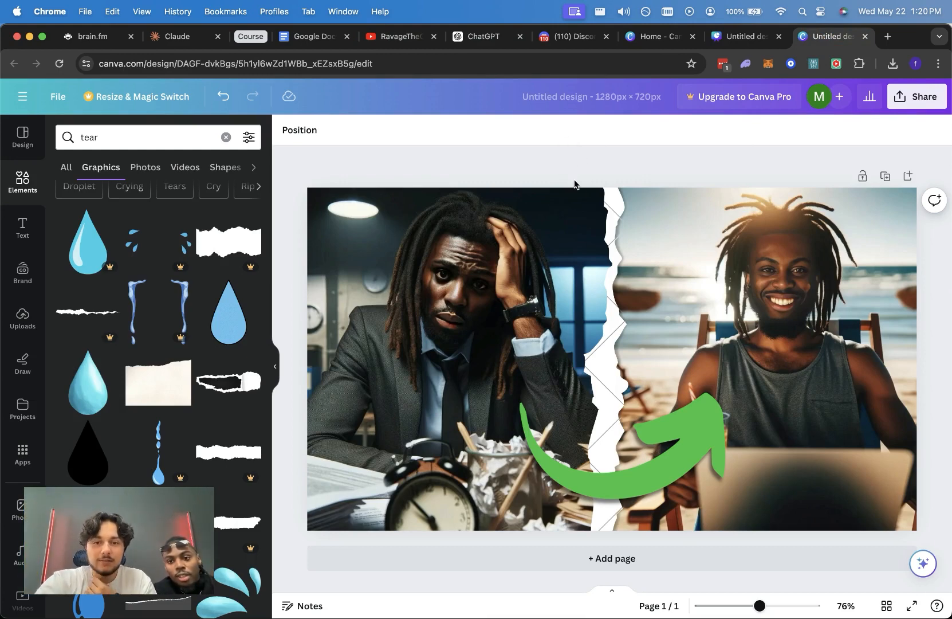
left_click(595, 279)
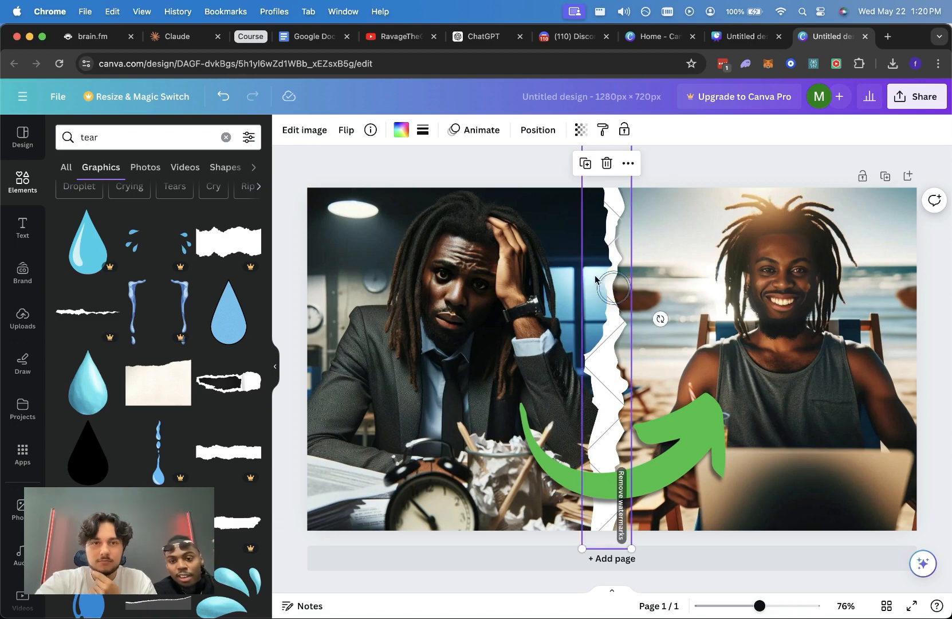
left_click(304, 130)
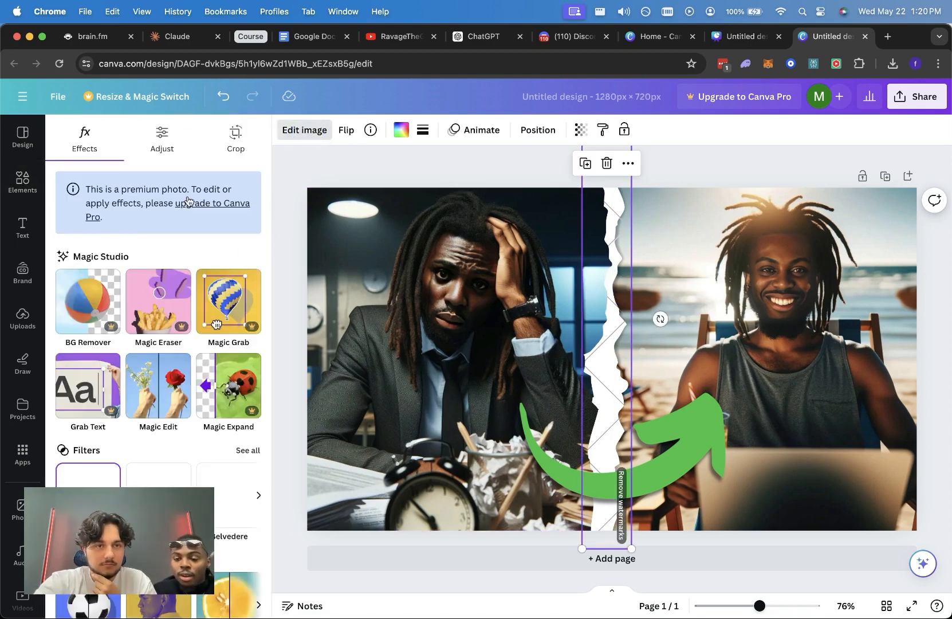
left_click(403, 151)
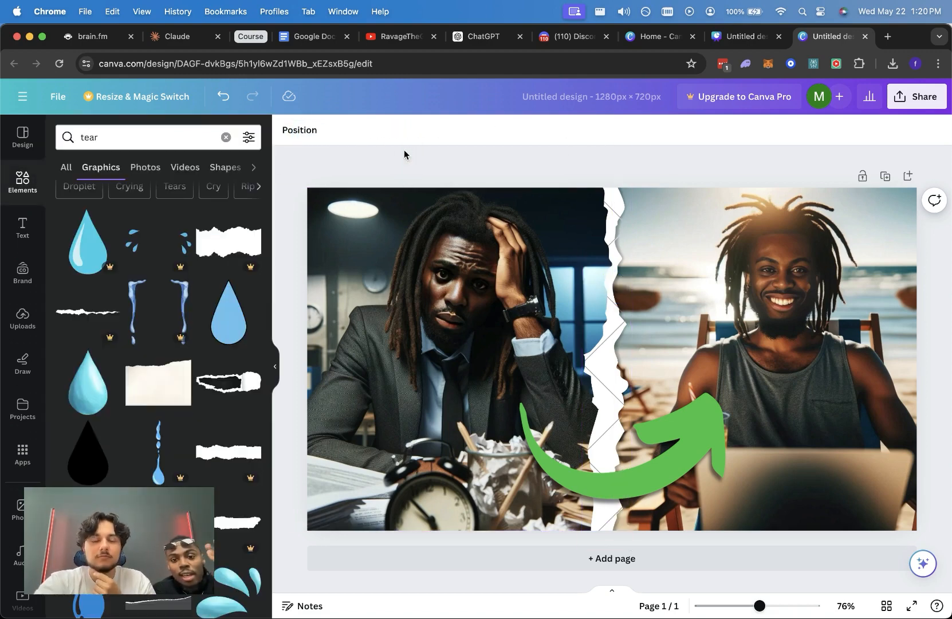
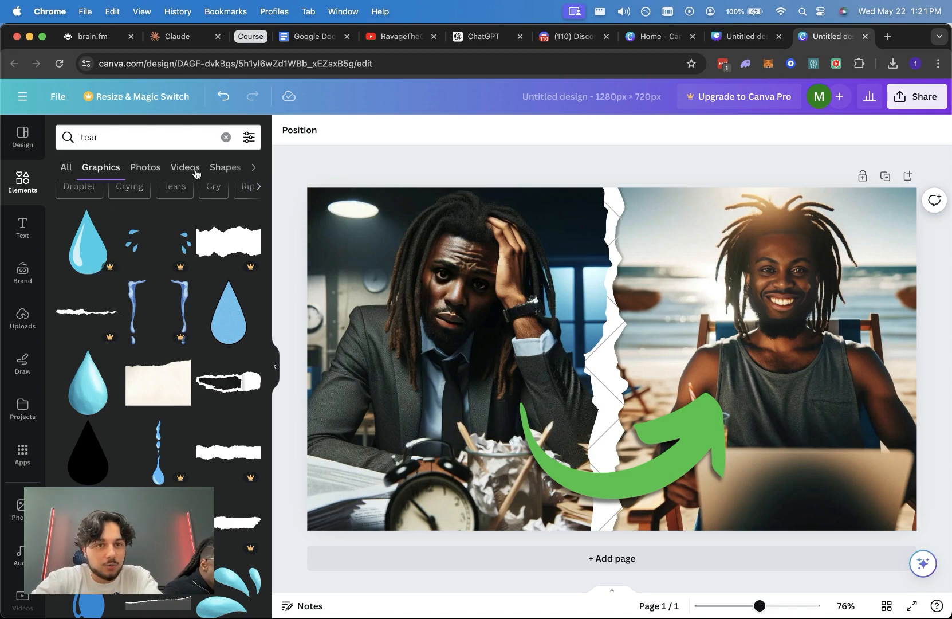
Step: Add the text "BEFORE" to the design and enlarge it to a font size of about 90
left_click(545, 170)
key("t")
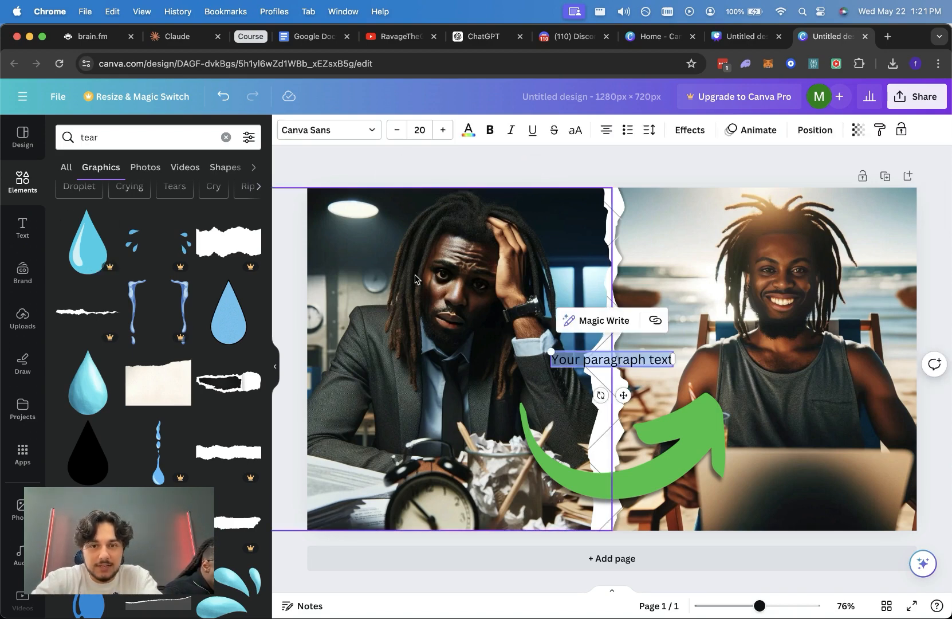
type("BEFORE")
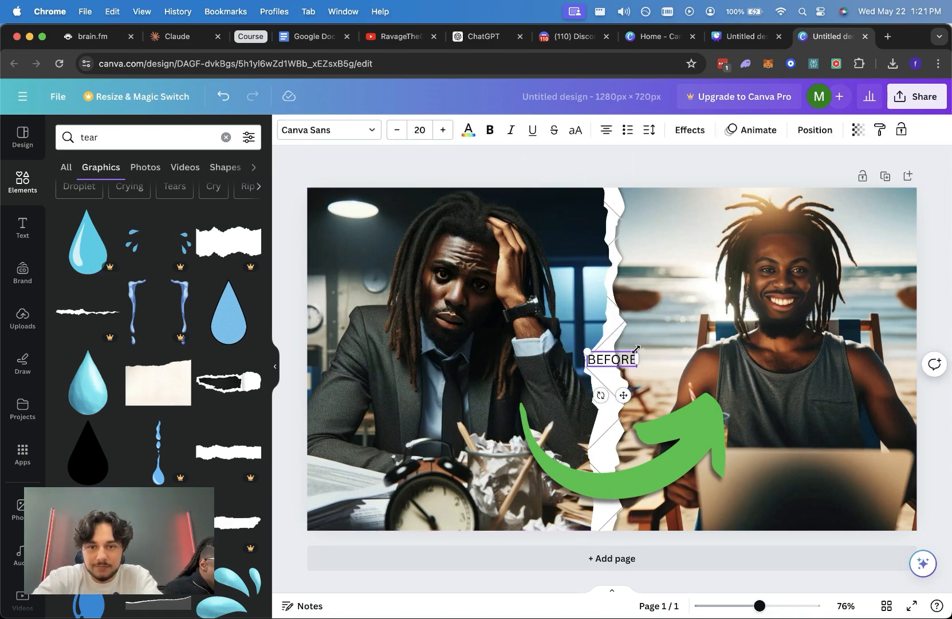
left_click_drag(583, 350, 415, 280)
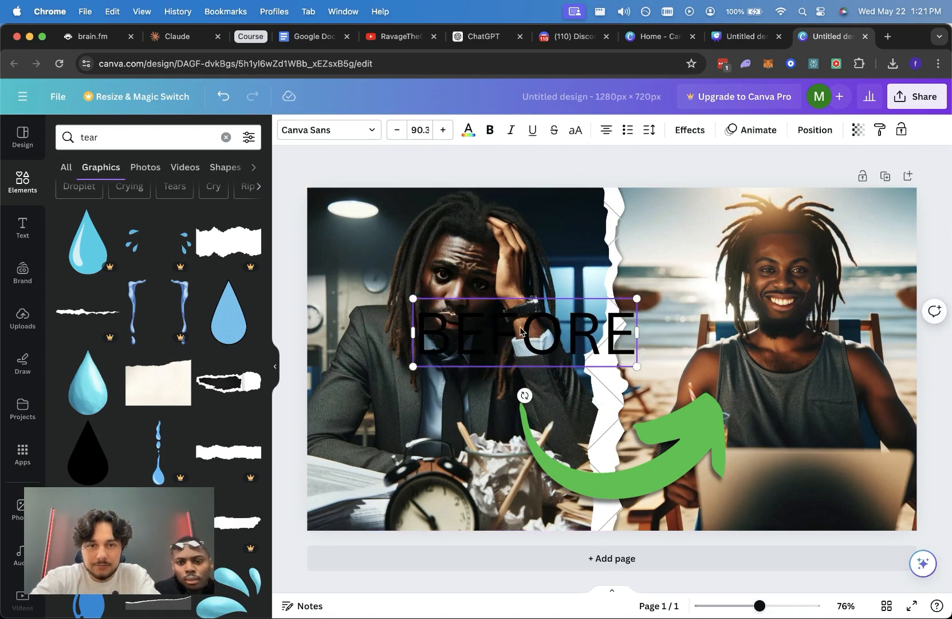
Step: Format the BEFORE text in white with the League Spartan font
double_click(444, 328)
left_click(473, 133)
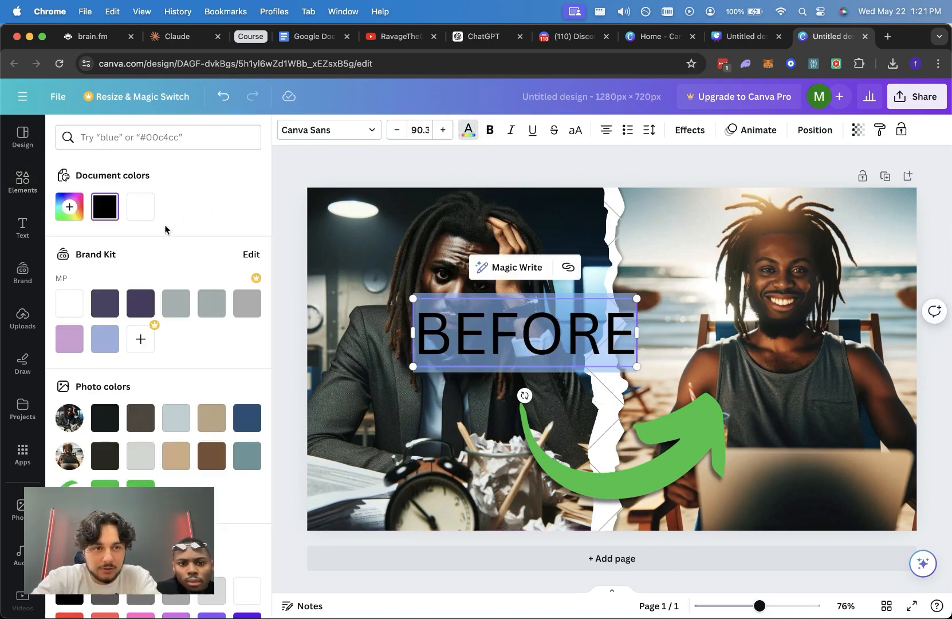
left_click(140, 206)
left_click(490, 129)
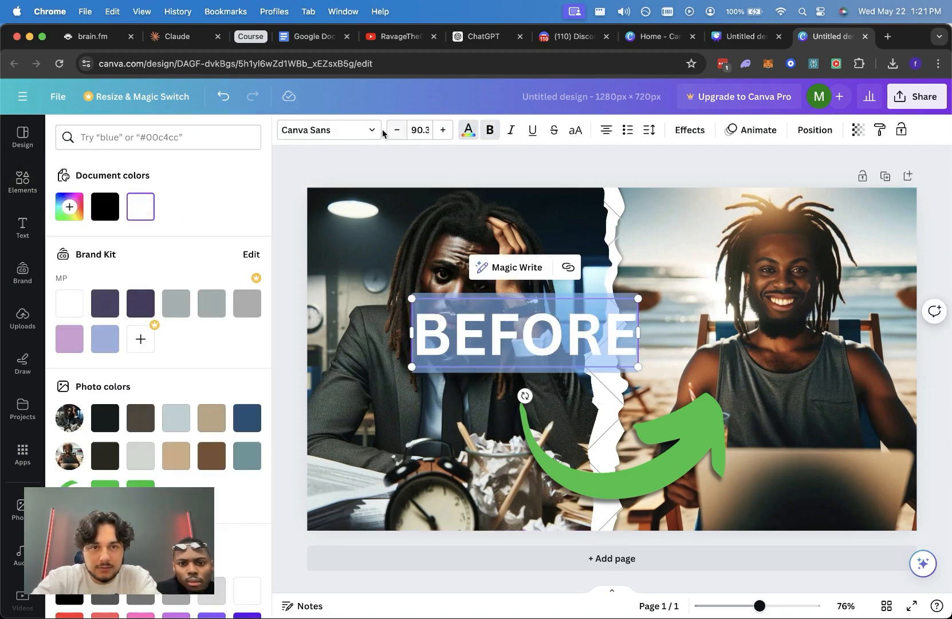
left_click(355, 129)
left_click(71, 364)
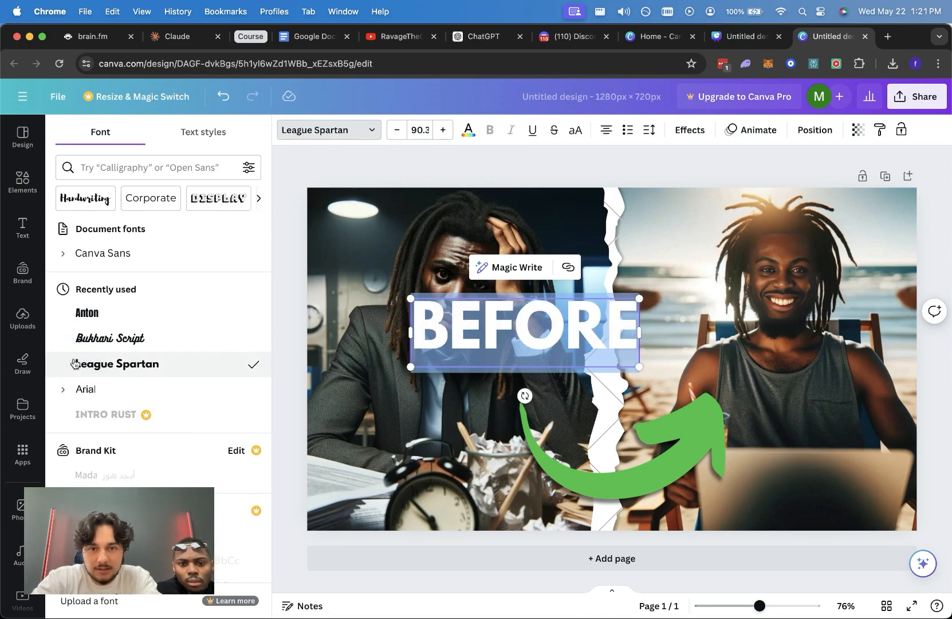
Step: Place the BEFORE text over the desk man's chest and put a duplicate at the same height on the beach image
left_click(361, 167)
left_click_drag(465, 301, 766, 379)
left_click(448, 175)
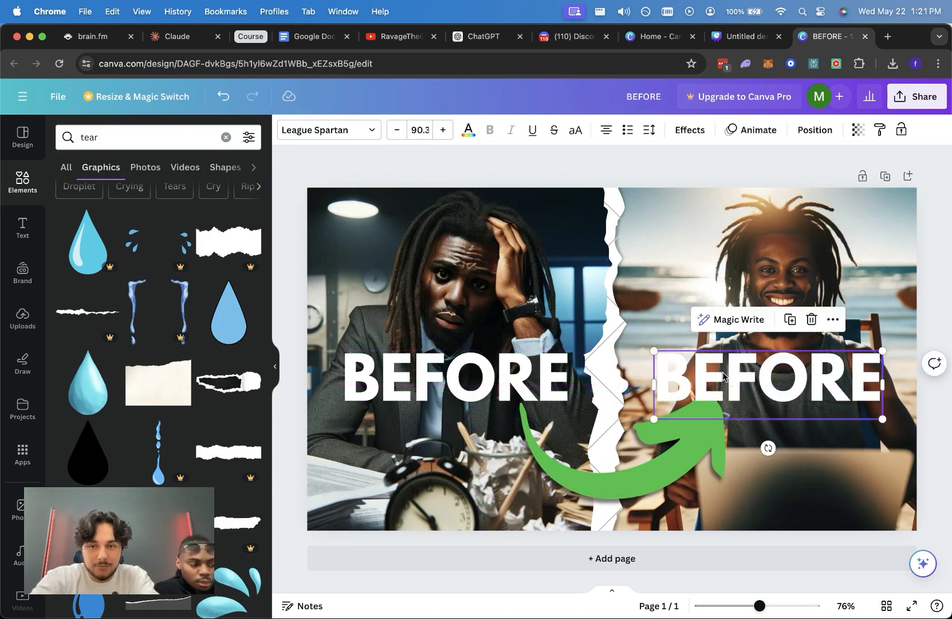
left_click(696, 173)
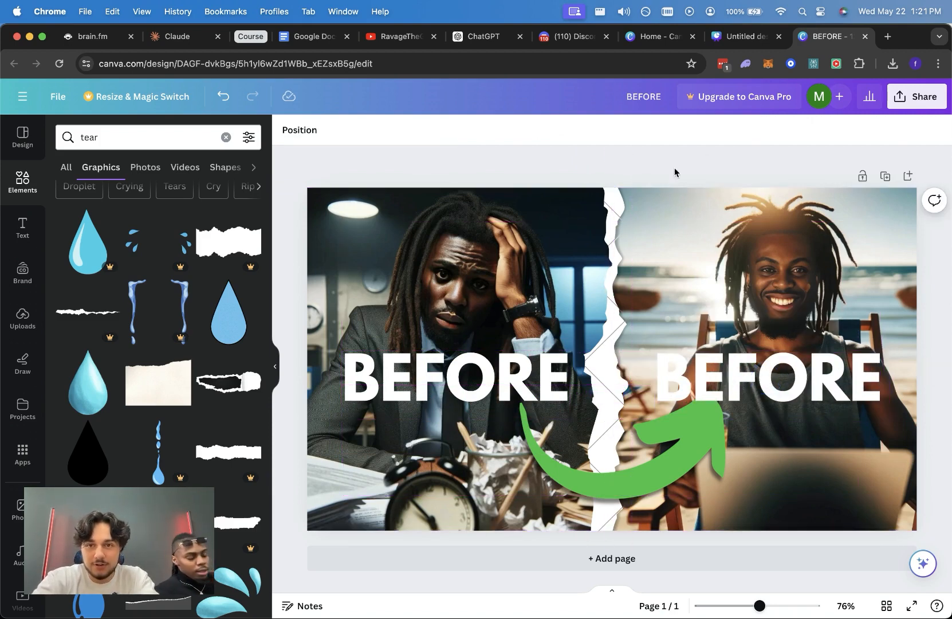
Step: Change the duplicate text on the beach image to "AFTER" and shift it slightly away from the divider
left_click(737, 383)
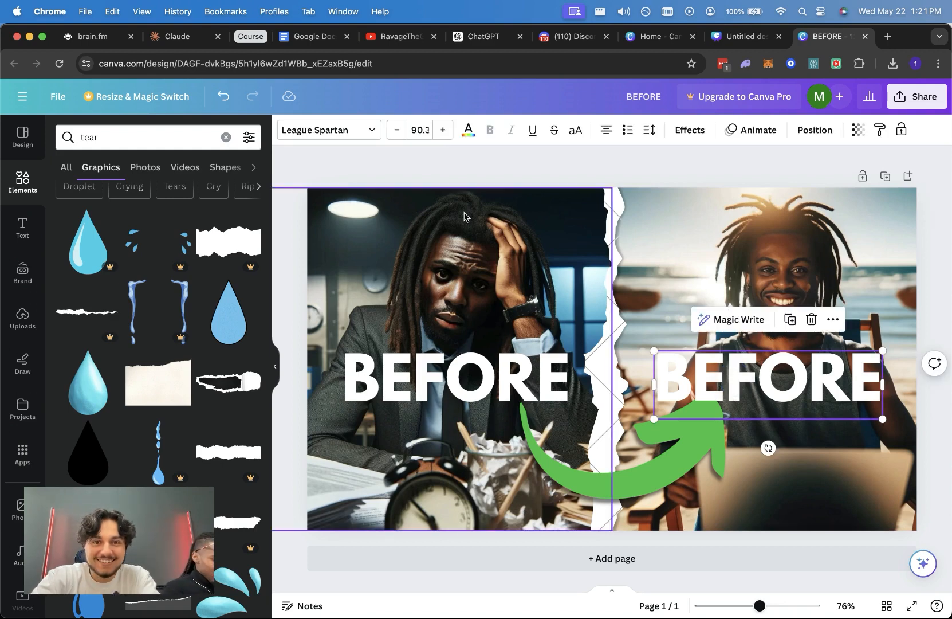
double_click(724, 376)
type("AFTER")
left_click(620, 166)
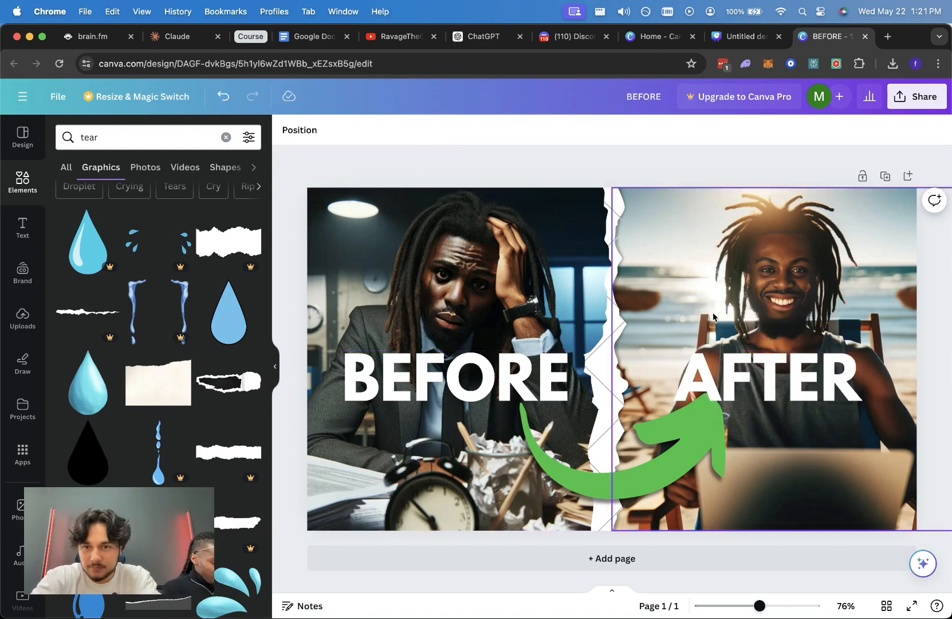
left_click(566, 167)
Step: Clear the "tear" search from the elements library
left_click(421, 376)
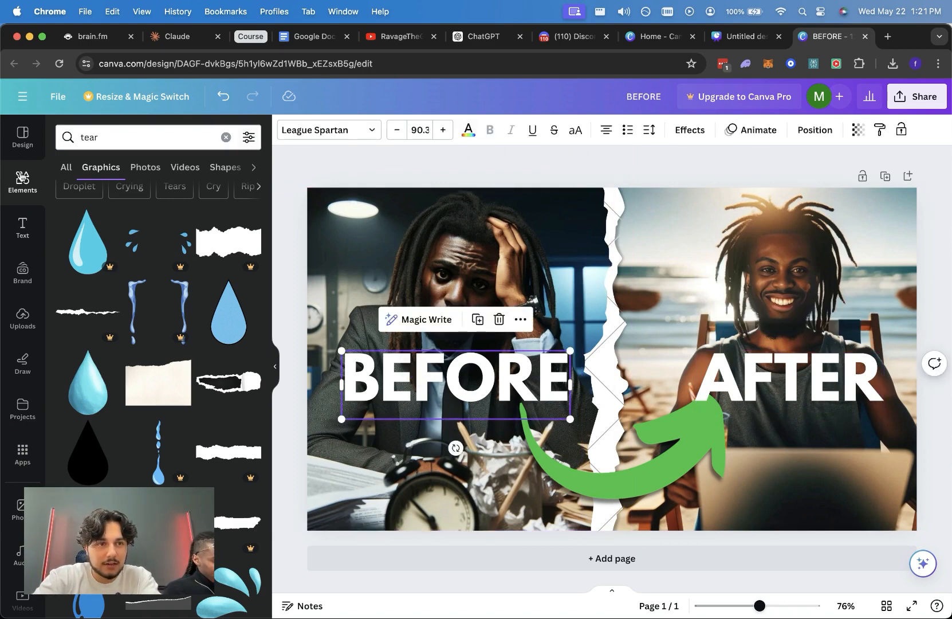
left_click(340, 169)
left_click(425, 389)
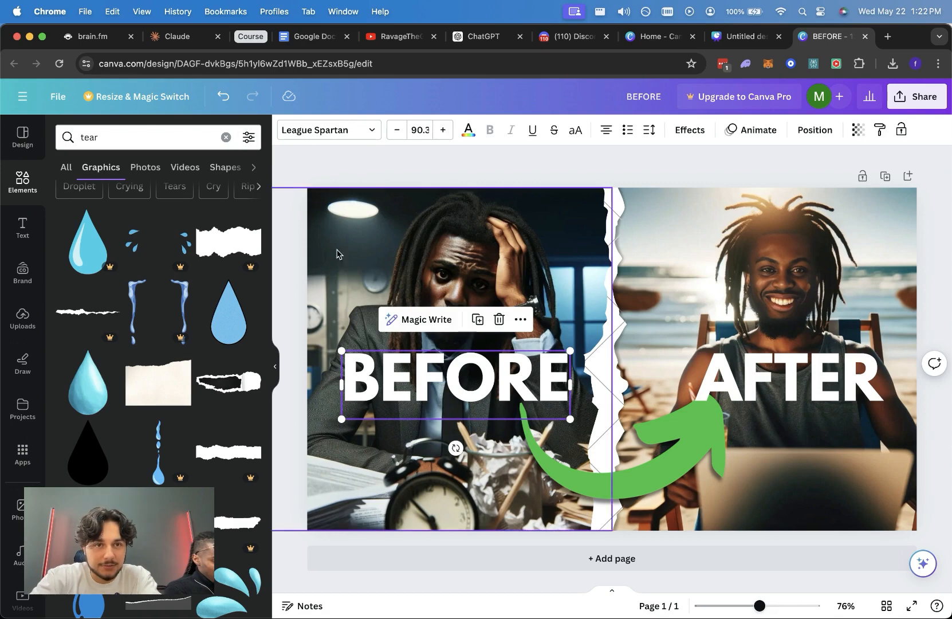
left_click(226, 137)
left_click(336, 164)
Step: Try a black Shadow effect with blur 24 on the BEFORE text, and try the Lift effect
left_click(424, 395)
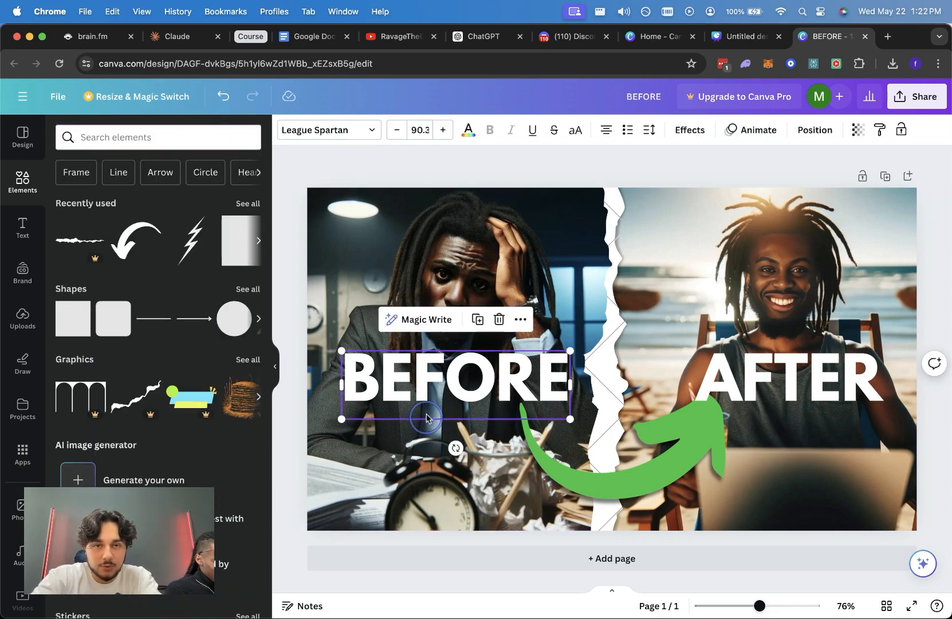
left_click(689, 129)
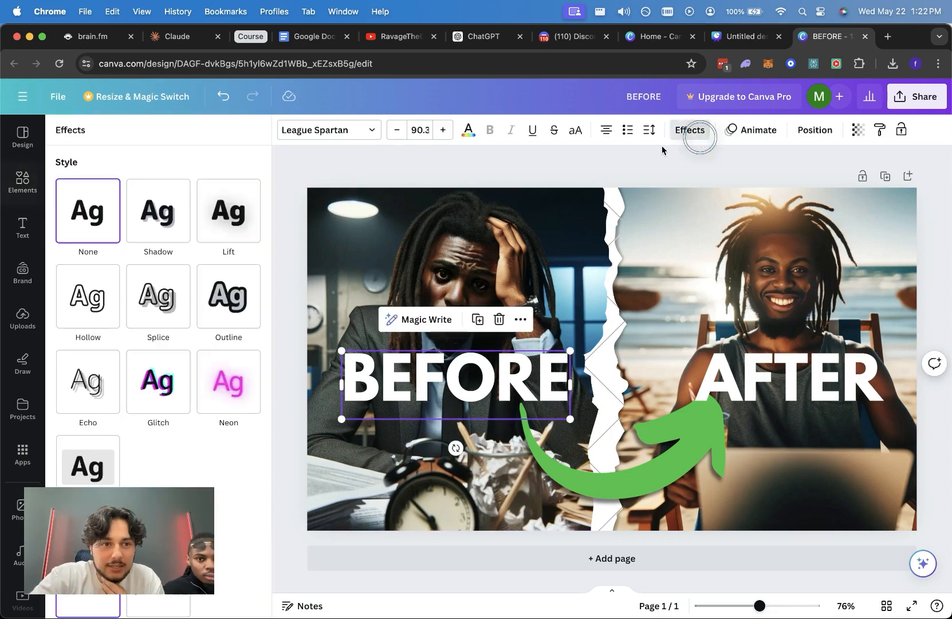
left_click(157, 223)
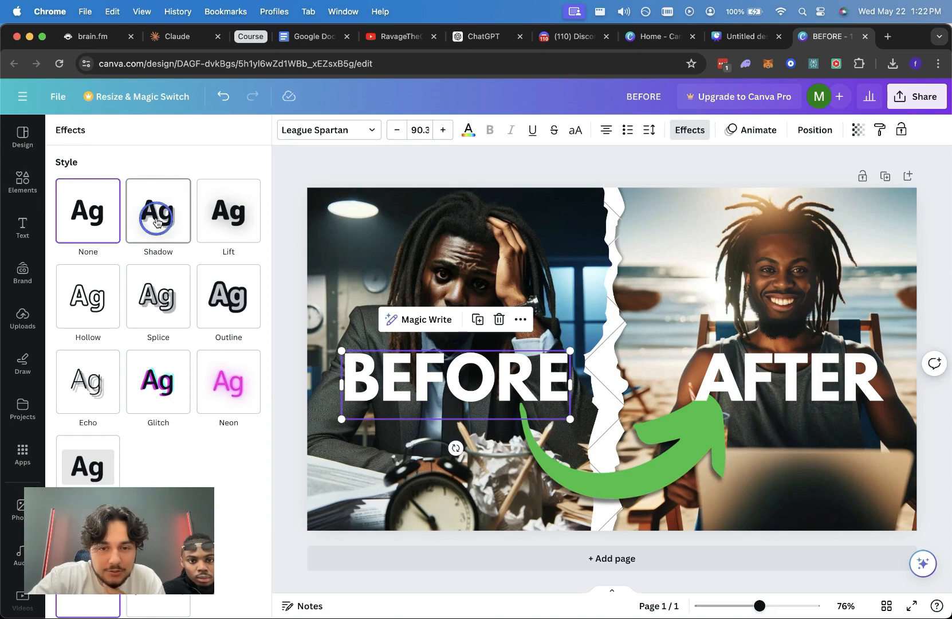
left_click_drag(57, 383, 96, 383)
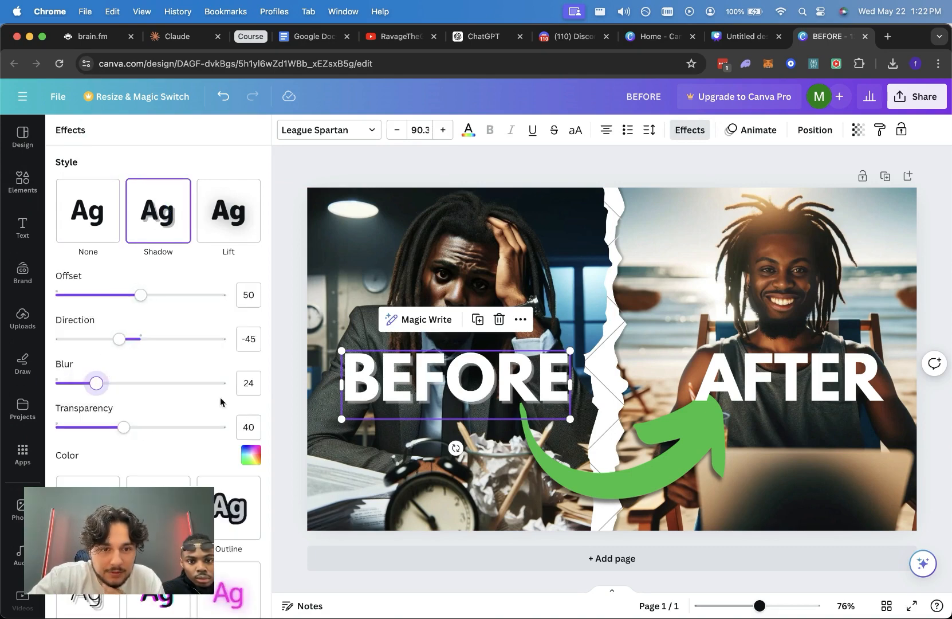
left_click(246, 458)
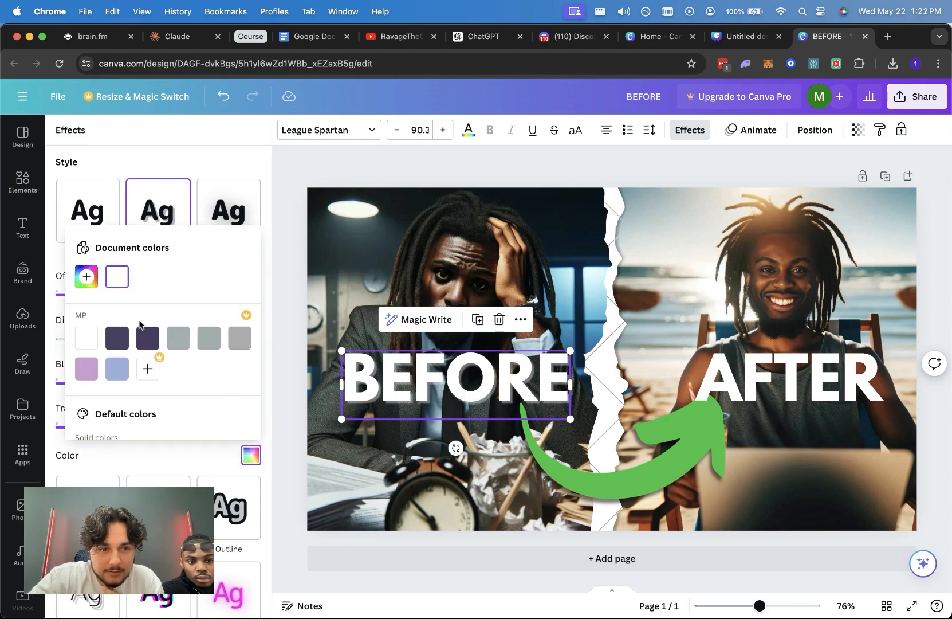
left_click(86, 276)
left_click(262, 257)
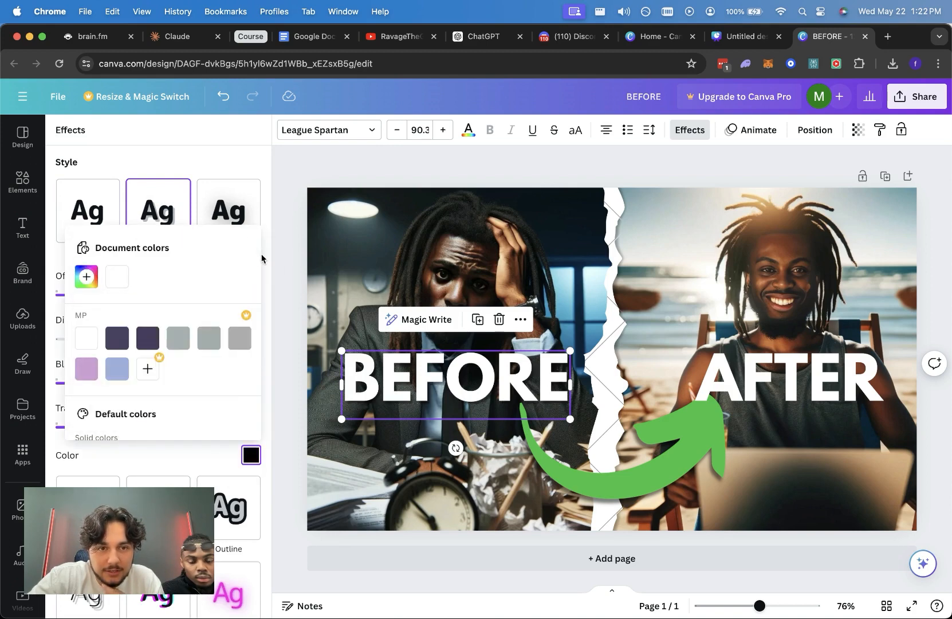
left_click(262, 257)
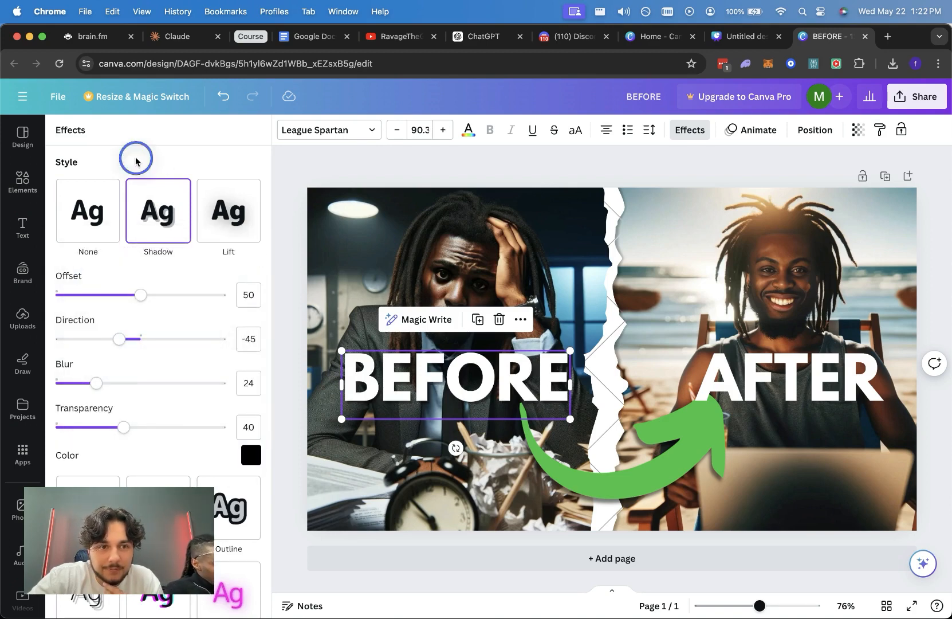
left_click(219, 202)
Step: Apply a black Shadow effect with blur 37 to the BEFORE text
left_click(153, 215)
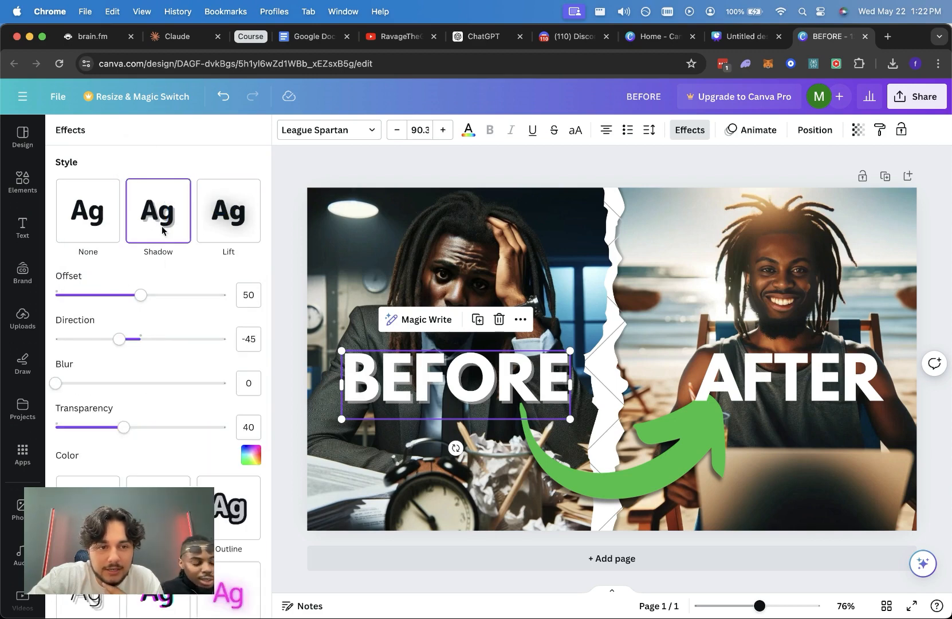
scroll(155, 378, "down", 5)
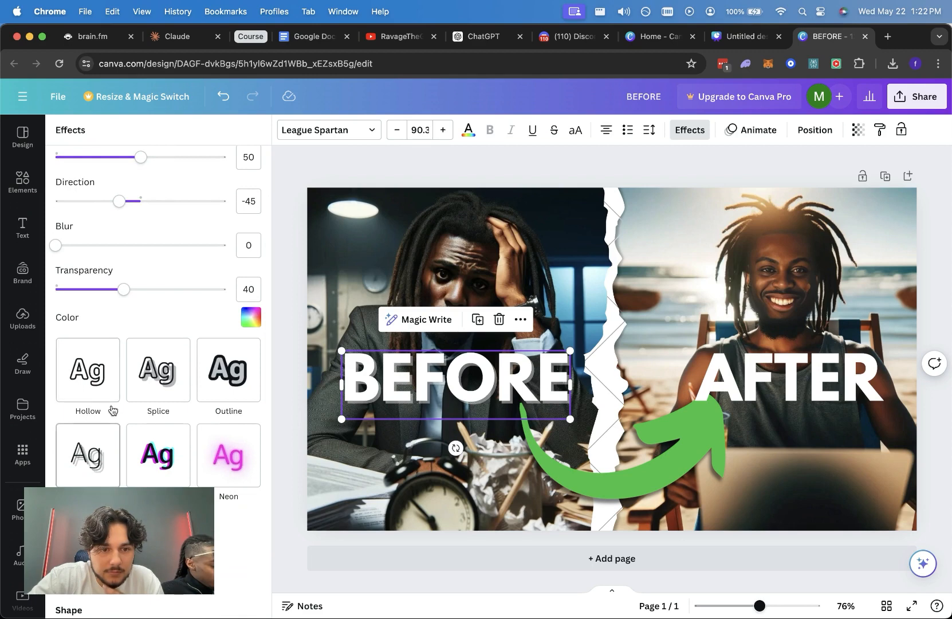
left_click_drag(55, 245, 119, 244)
left_click(251, 316)
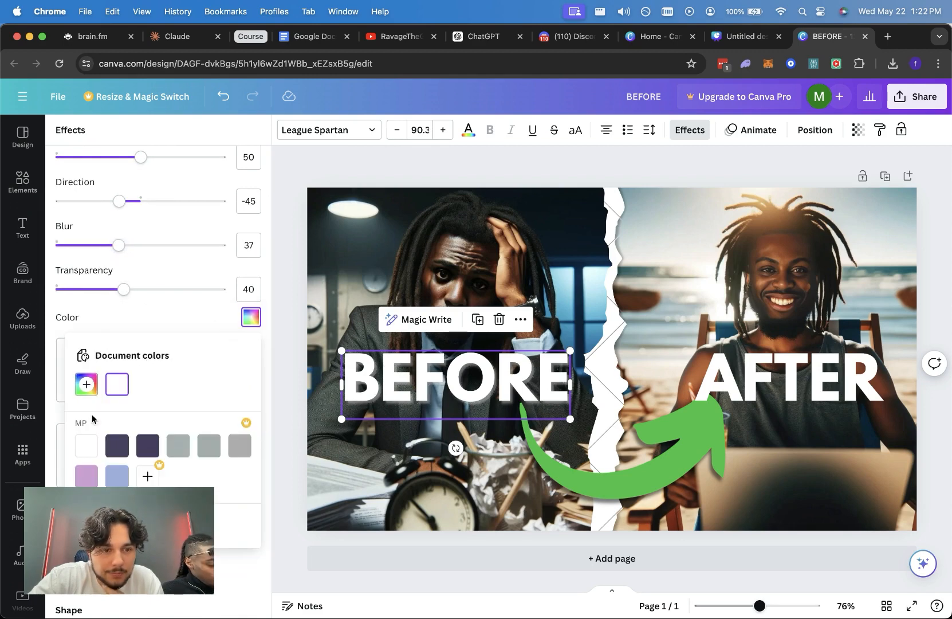
left_click(85, 390)
left_click(93, 463)
left_click(187, 303)
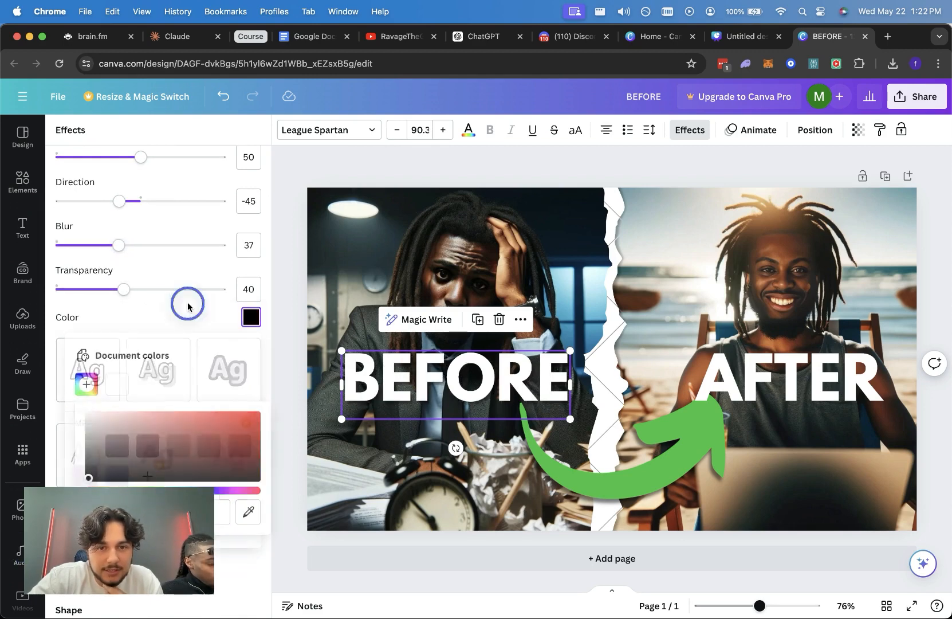
left_click(345, 124)
left_click(346, 169)
Step: Apply a black Shadow effect with blur 32 to the AFTER text
left_click(718, 401)
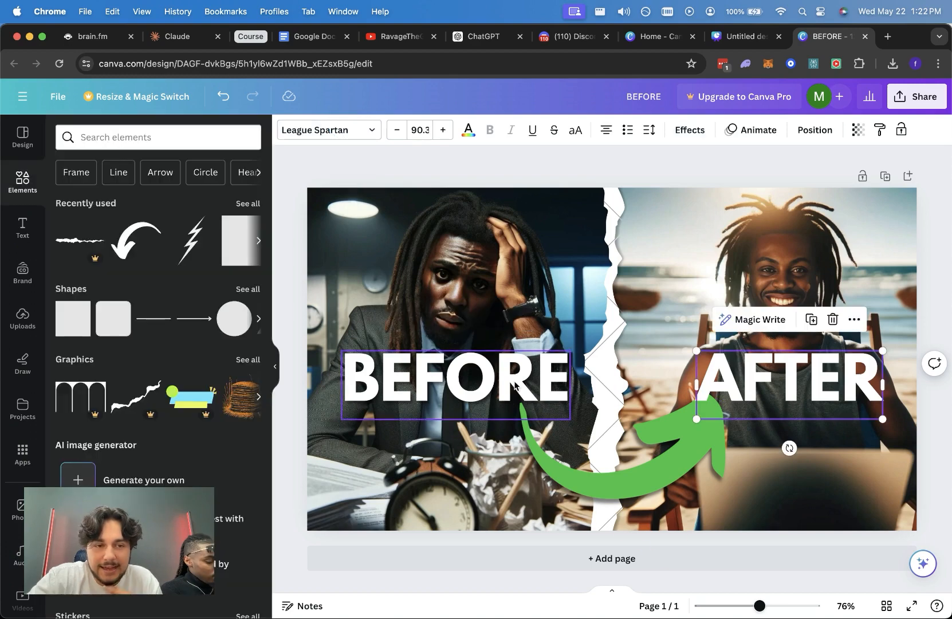
left_click(690, 129)
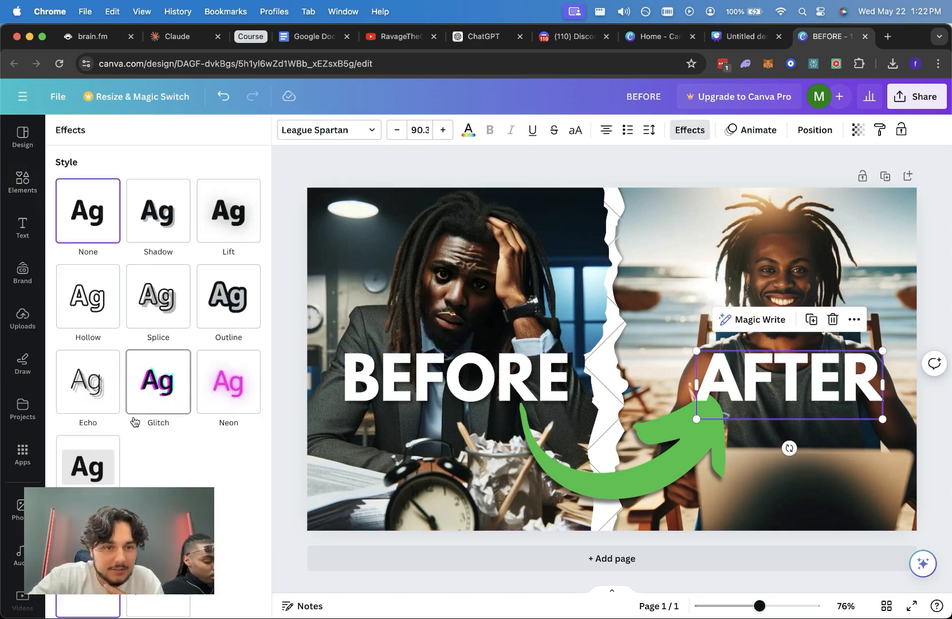
left_click(166, 241)
left_click_drag(55, 382, 110, 383)
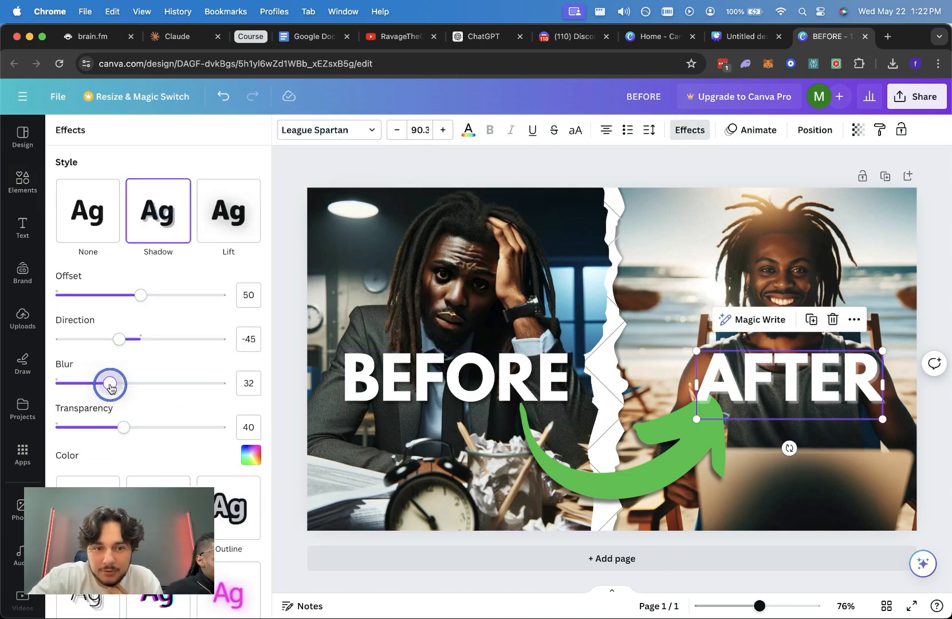
left_click(251, 455)
left_click(87, 279)
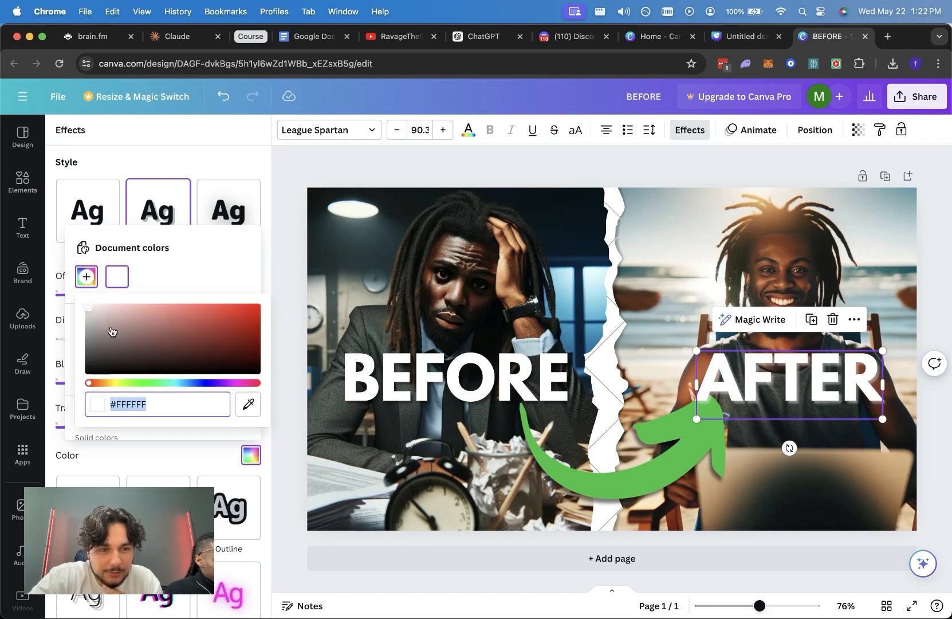
left_click_drag(108, 325, 52, 467)
left_click(318, 164)
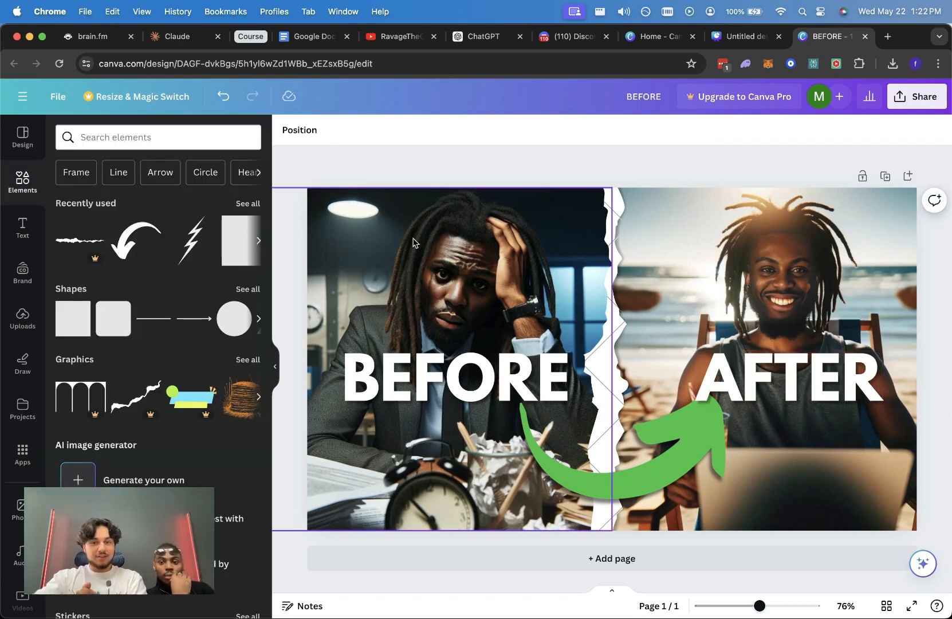
Step: Compare the finished design with the channel's video thumbnails on YouTube and return to the Canva design
left_click(434, 170)
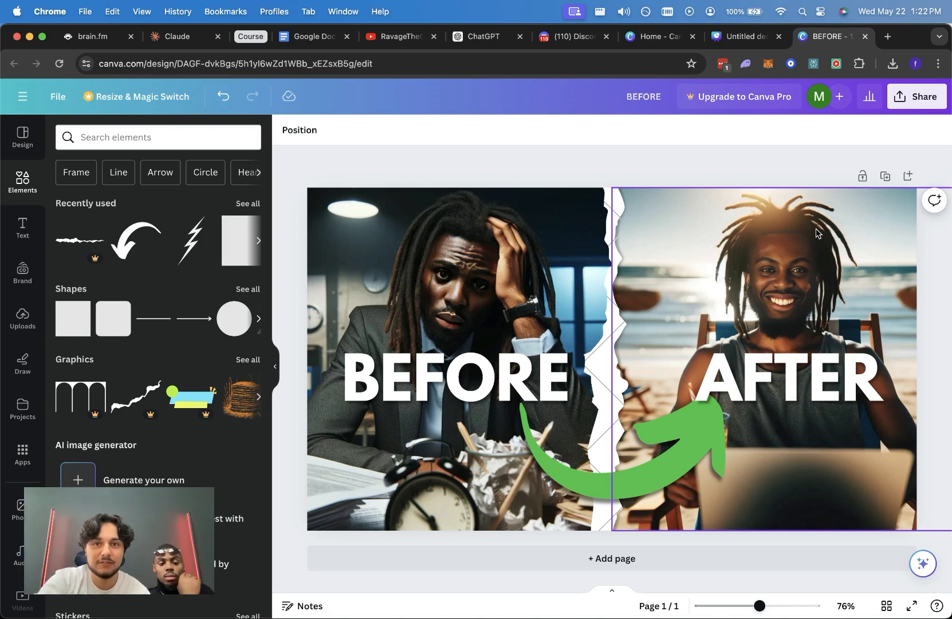
left_click(400, 36)
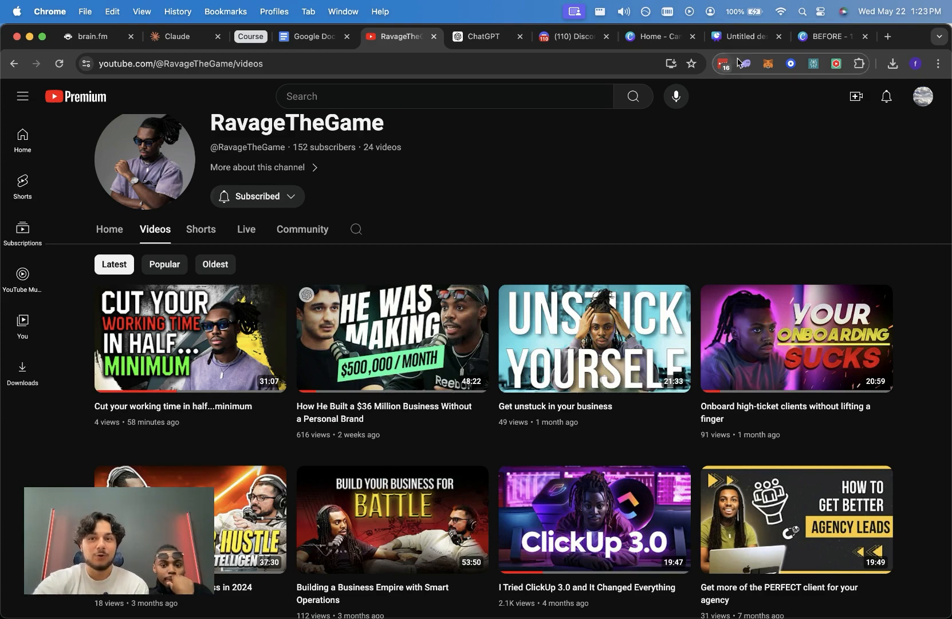
left_click(825, 36)
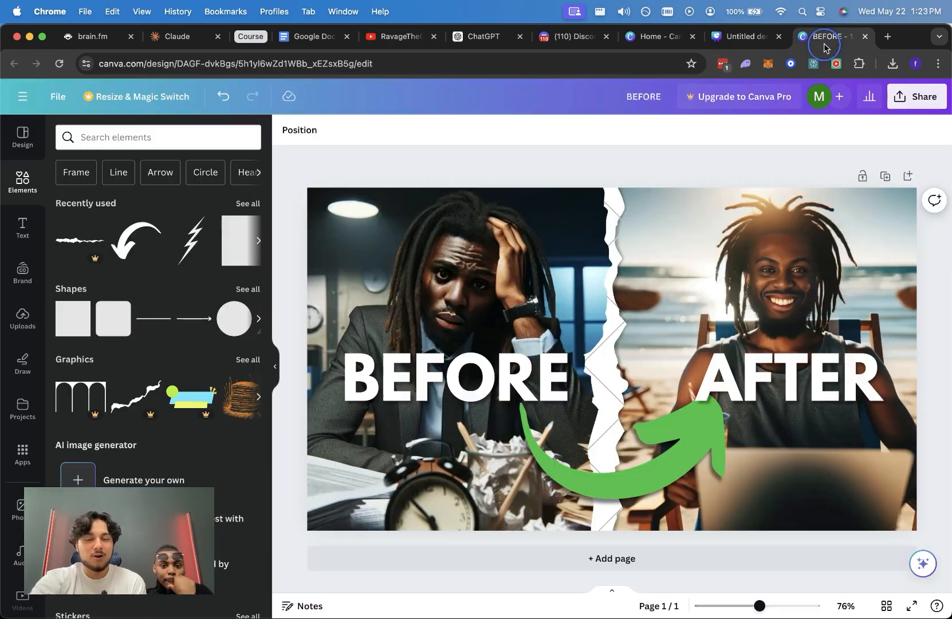
left_click(538, 149)
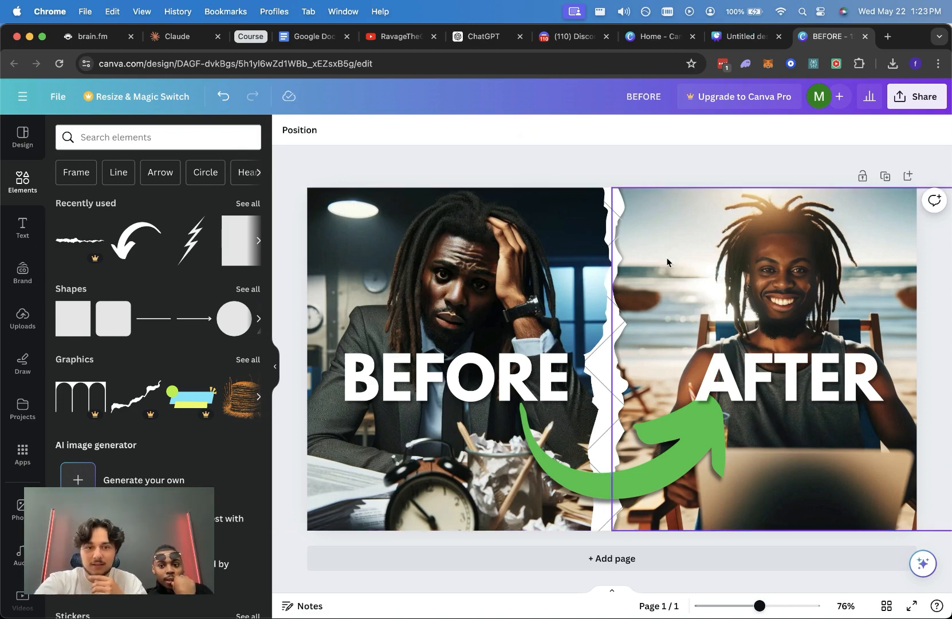
left_click(652, 142)
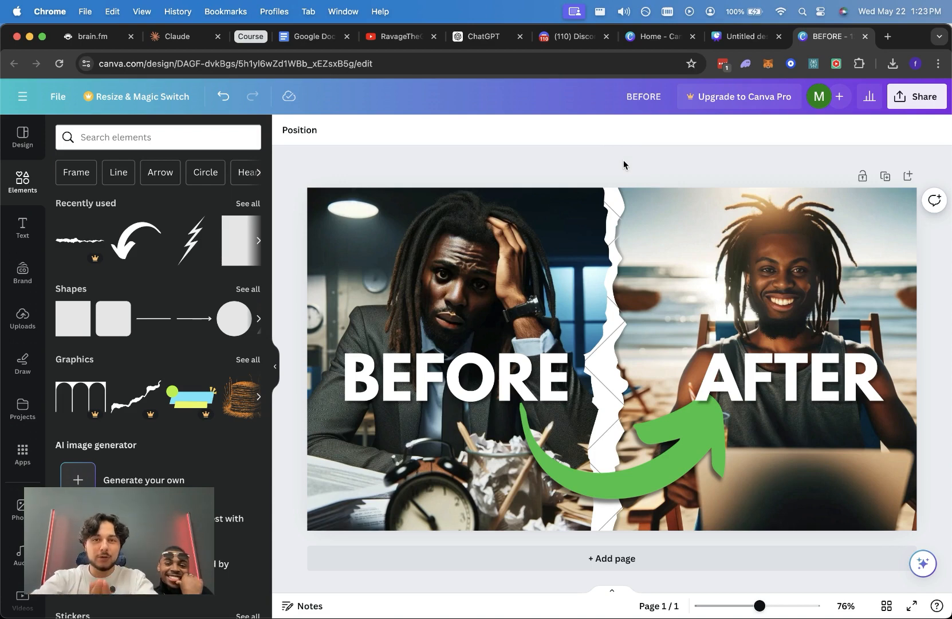
Step: Switch to ChatGPT and look through today's chats for the thumbnail description, ending in the "Cut Work Time Half." chat
left_click(407, 37)
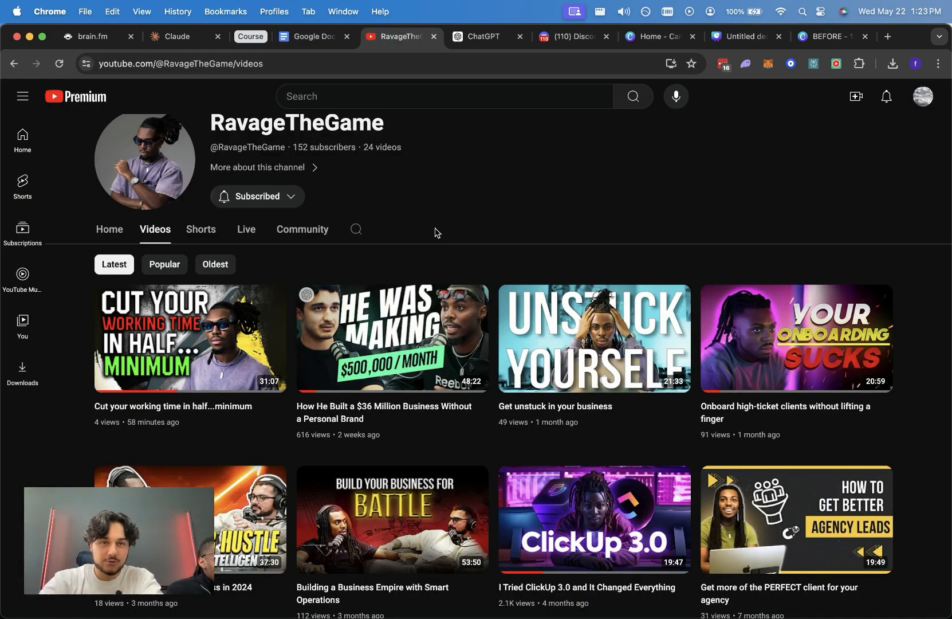
left_click(488, 37)
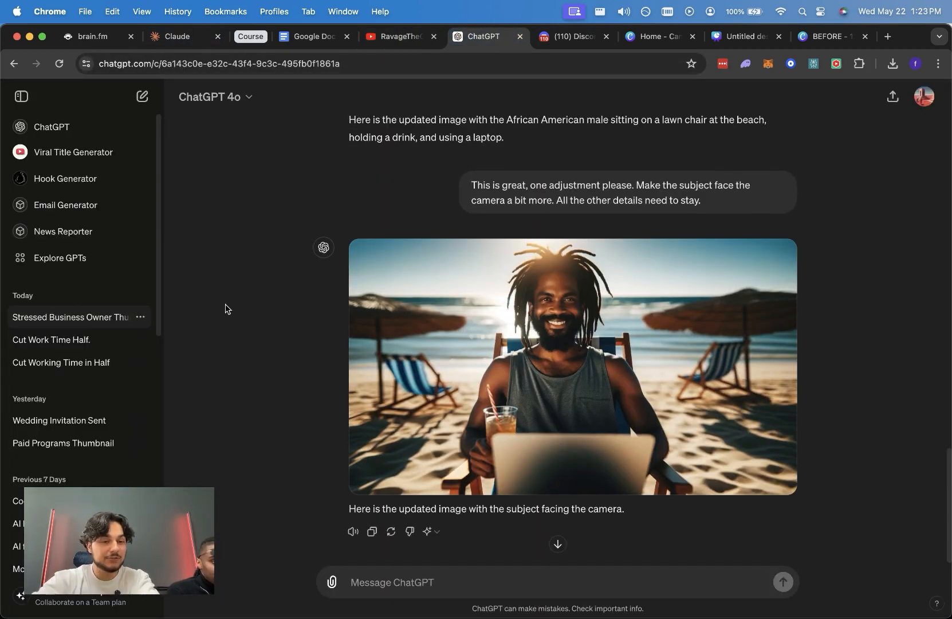
scroll(225, 309, "up", 15)
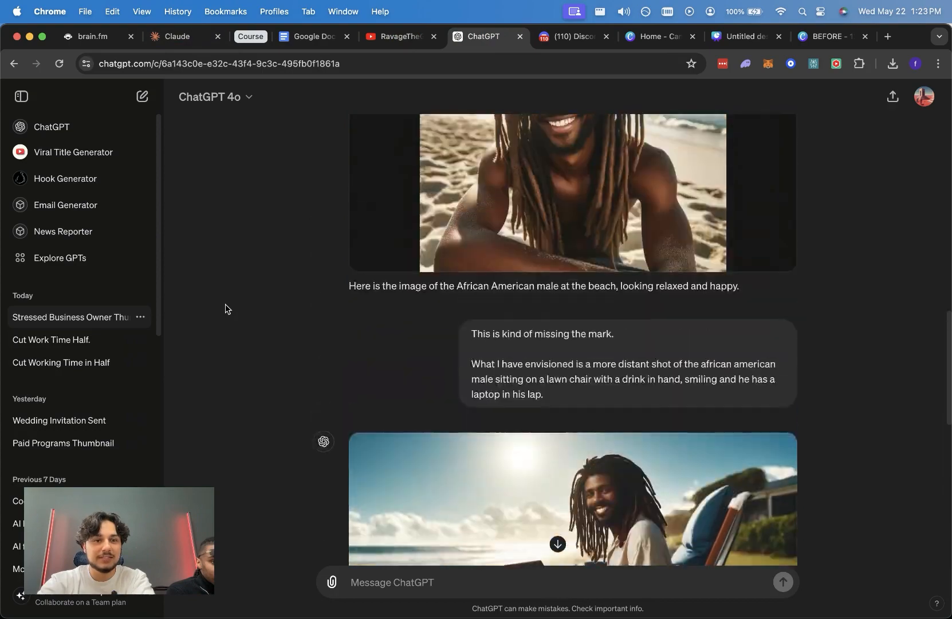
left_click(55, 347)
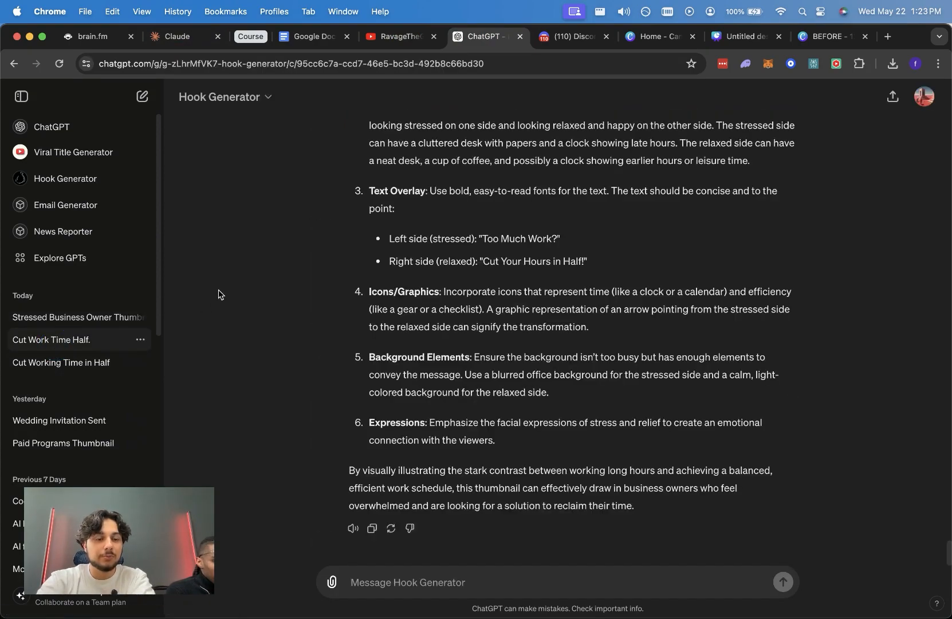
scroll(221, 295, "up", 10)
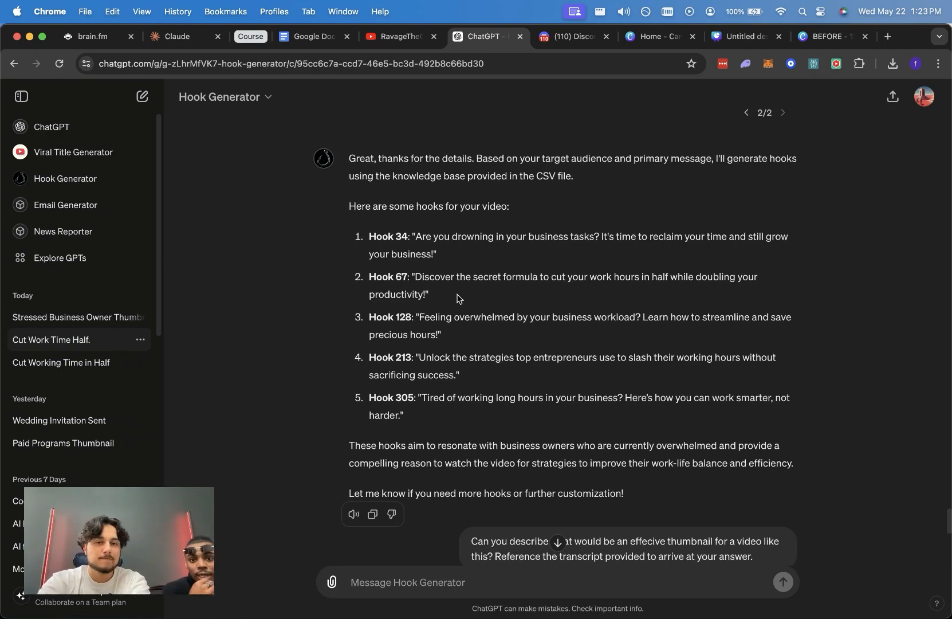
left_click(77, 370)
scroll(290, 348, "up", 5)
scroll(291, 348, "up", 2)
left_click(62, 344)
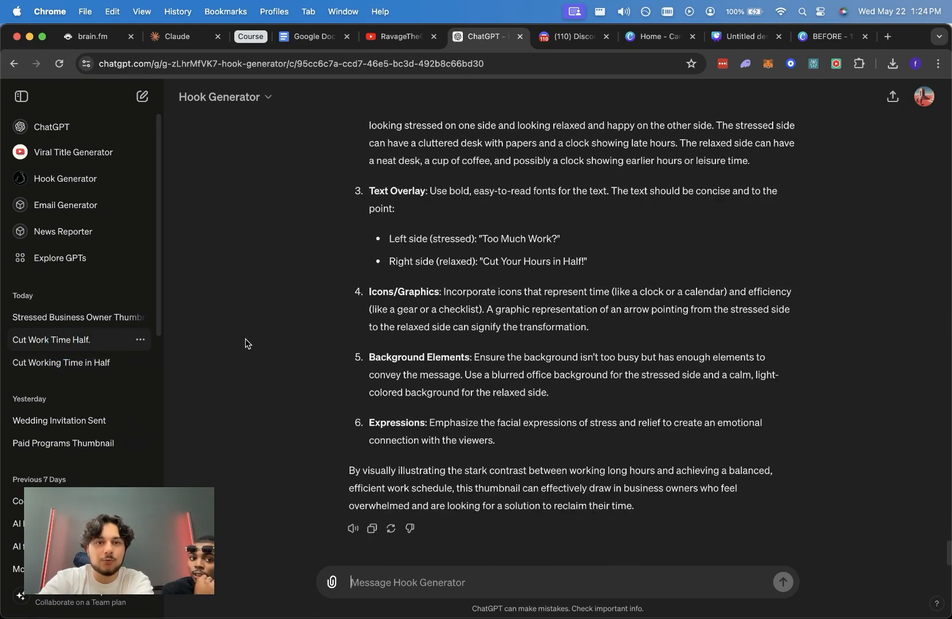
Step: Review the suggested thumbnail description, especially the Main Image point about the split stressed and relaxed image, and return to the Canva design
scroll(259, 351, "up", 5)
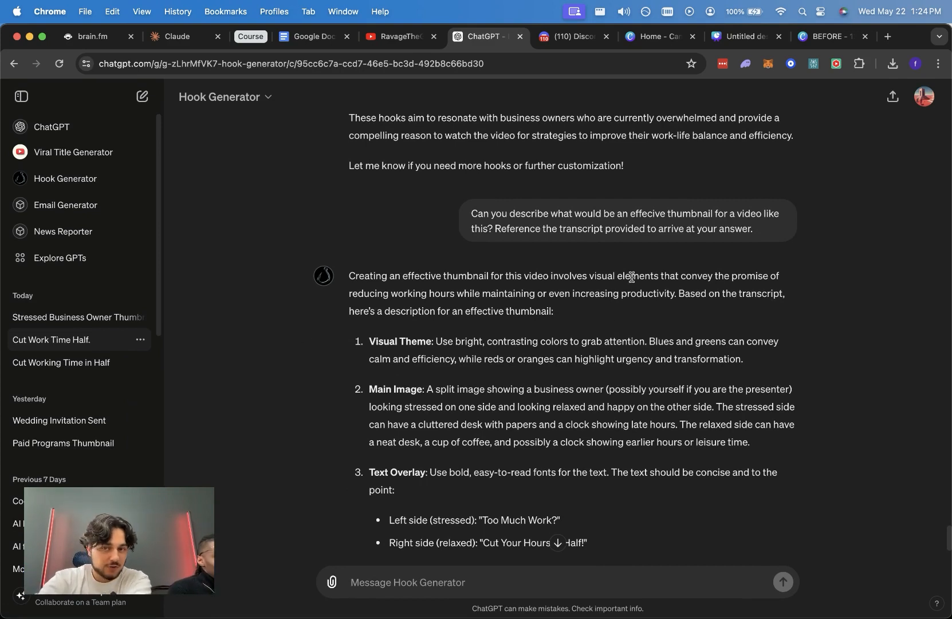
scroll(648, 257, "down", 3)
left_click_drag(797, 327, 436, 272)
left_click(389, 276)
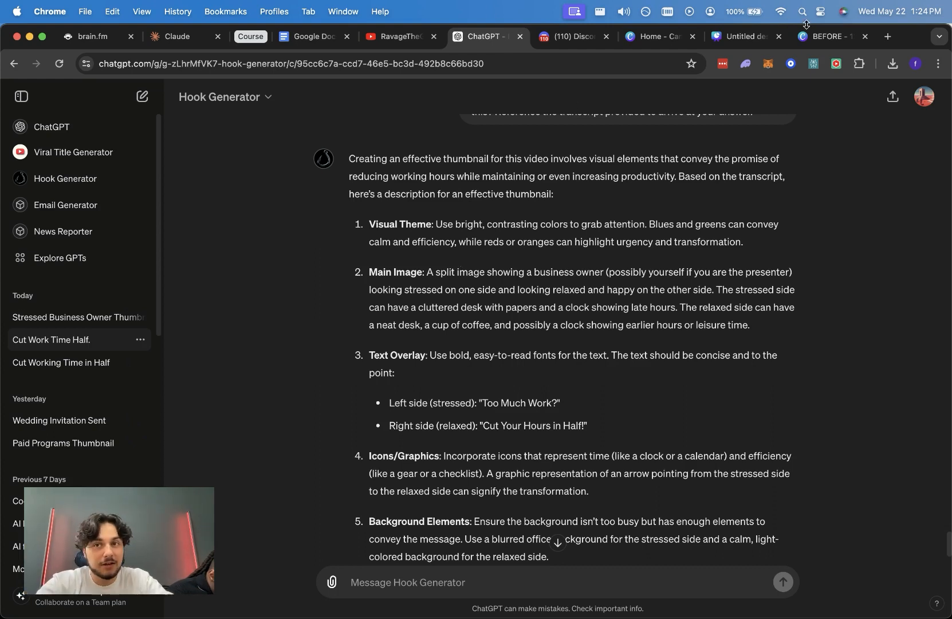
left_click(820, 36)
left_click(584, 131)
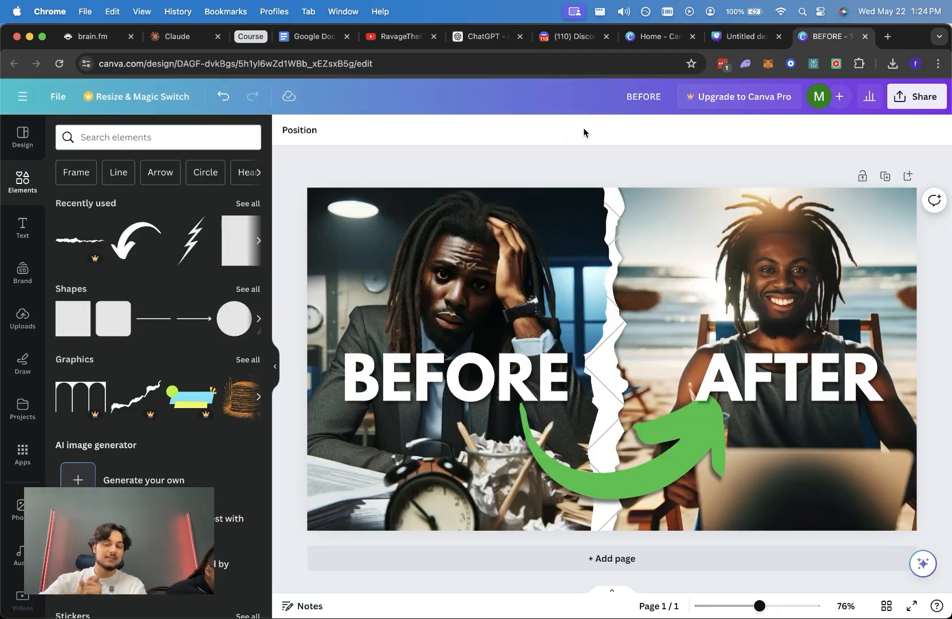